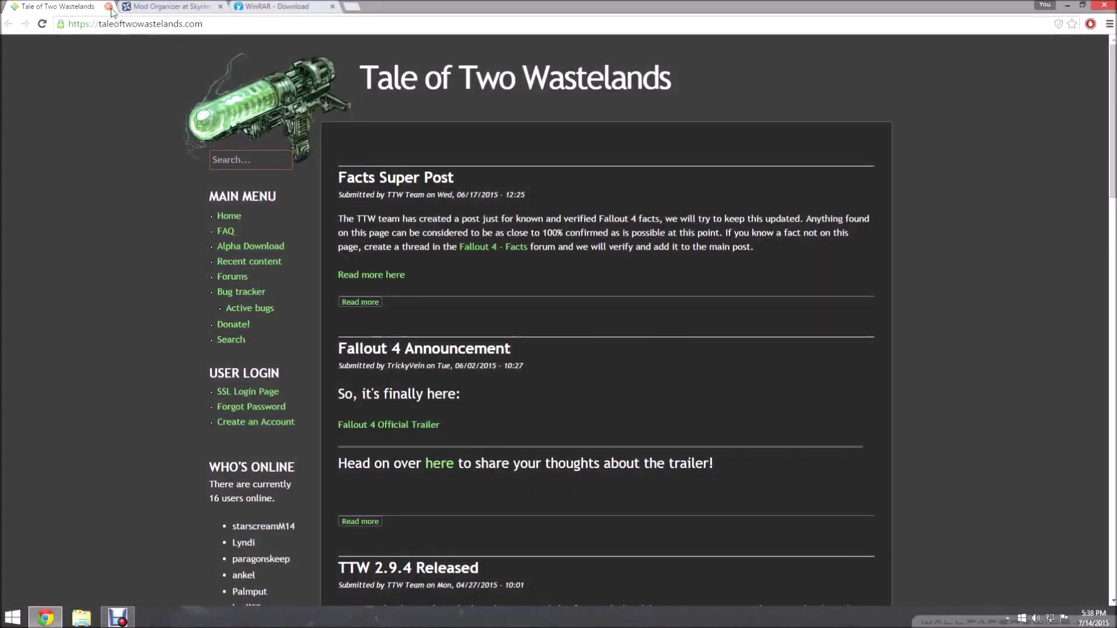
Download the Mod Organizer v1_3_8 installer from the files listed on its Nexus Mods page
left_click(147, 8)
scroll(343, 355, "down", 3)
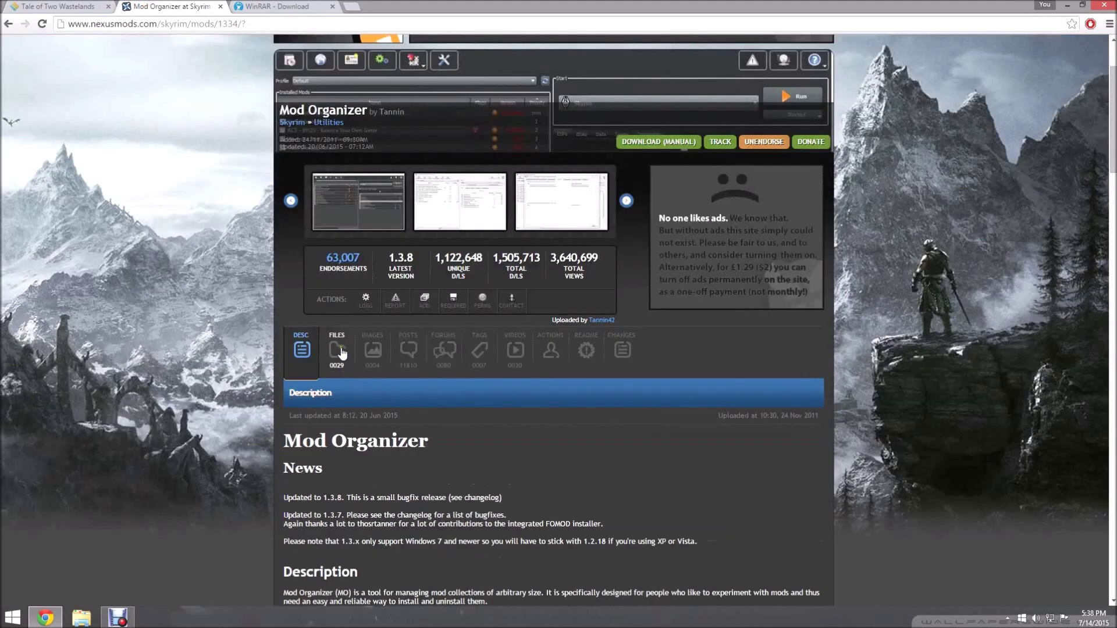
scroll(348, 314, "down", 1)
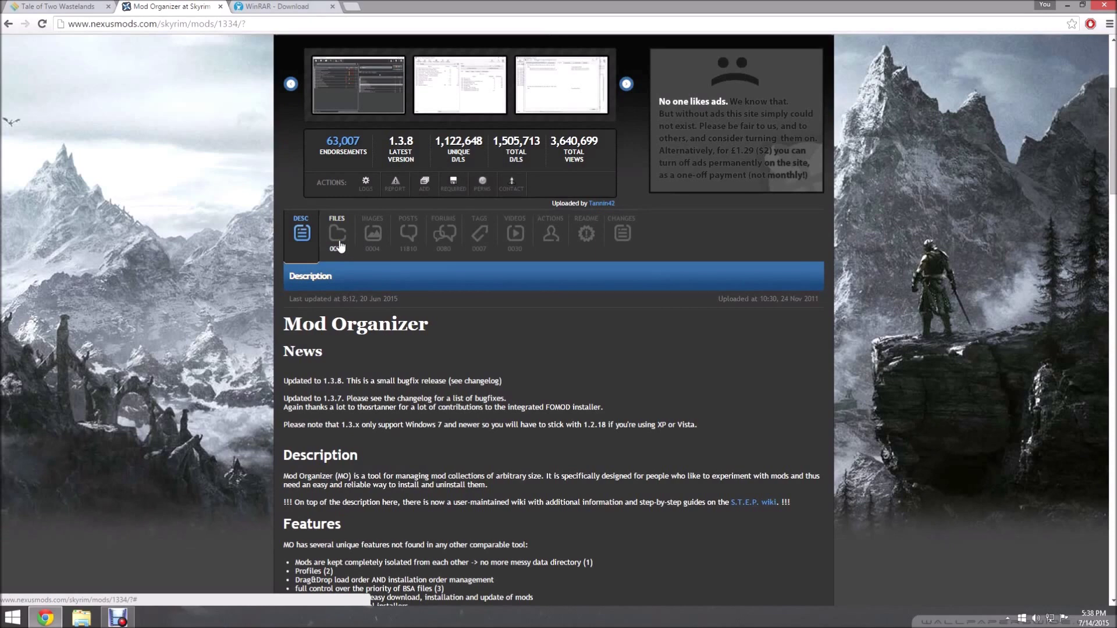
left_click(338, 236)
scroll(328, 274, "down", 2)
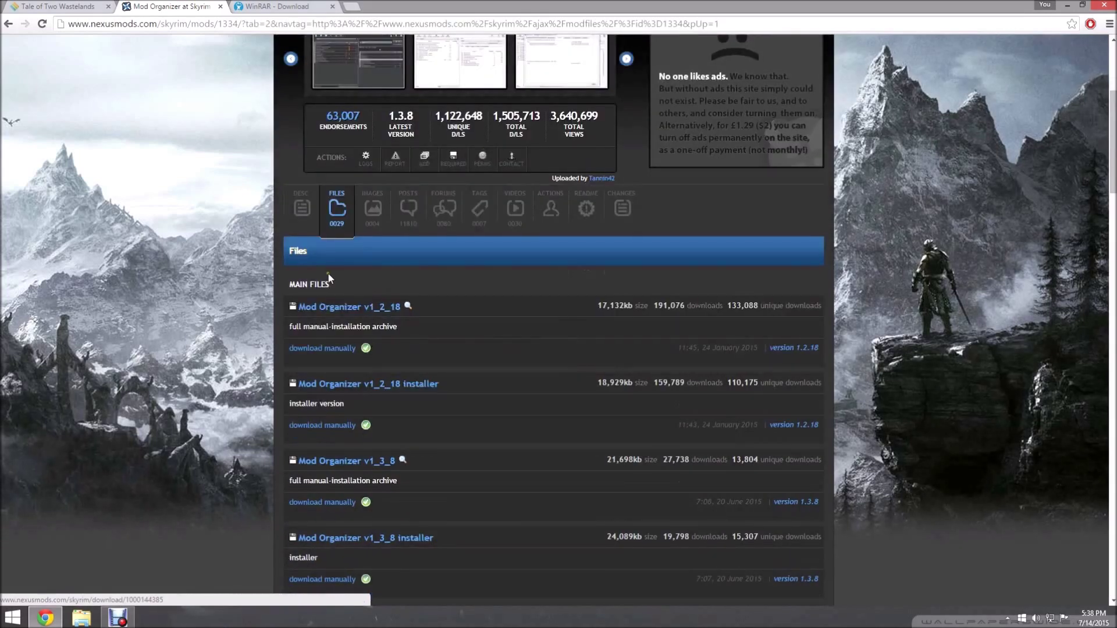
scroll(328, 278, "down", 3)
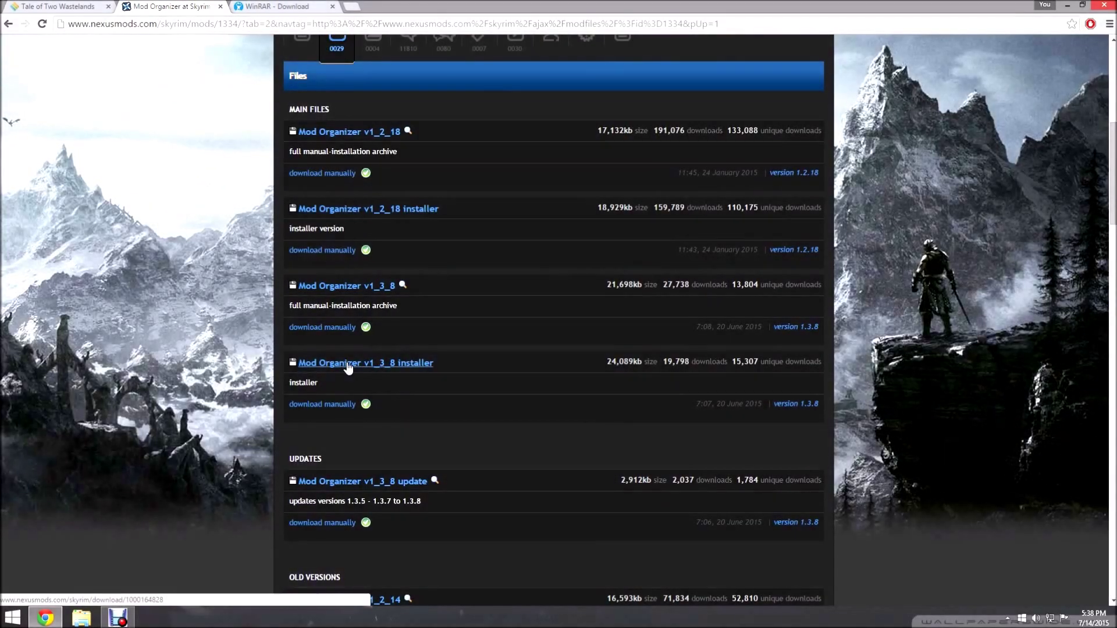
left_click(402, 364)
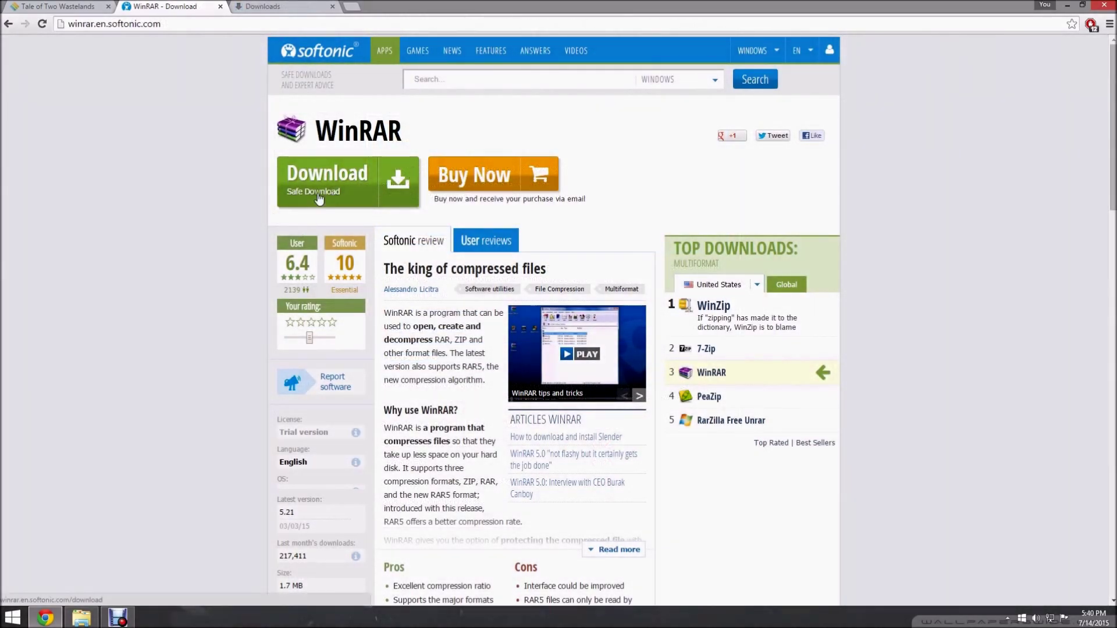
scroll(319, 198, "down", 5)
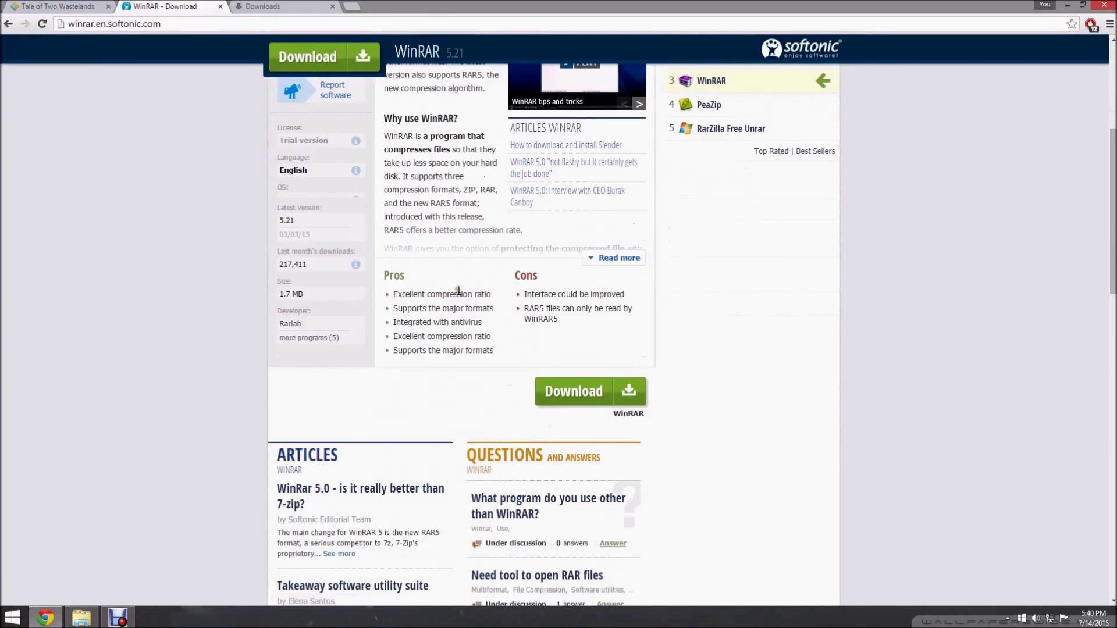
scroll(494, 378, "up", 4)
scroll(300, 182, "up", 1)
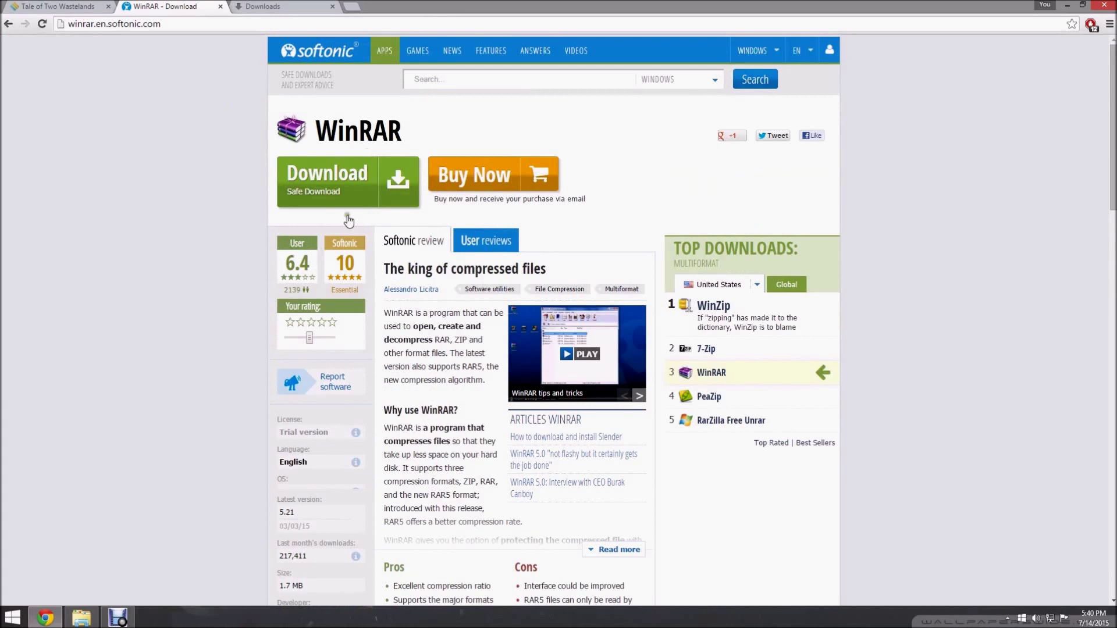
Locate the downloaded Mod Organizer v1_3_8 installer in its folder and launch it
left_click(221, 10)
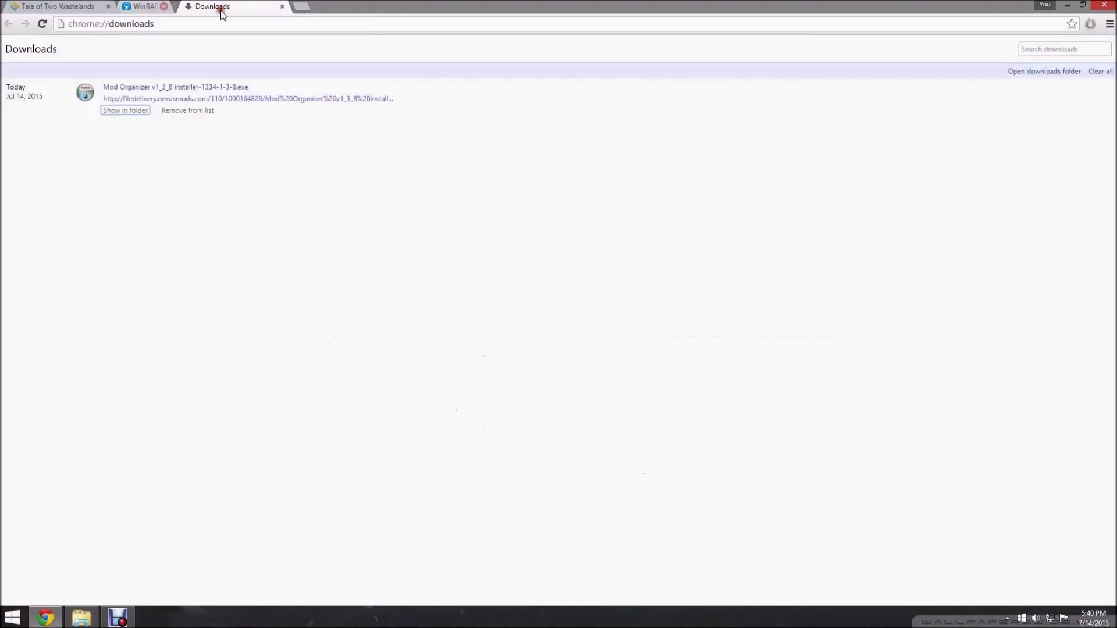
left_click(127, 110)
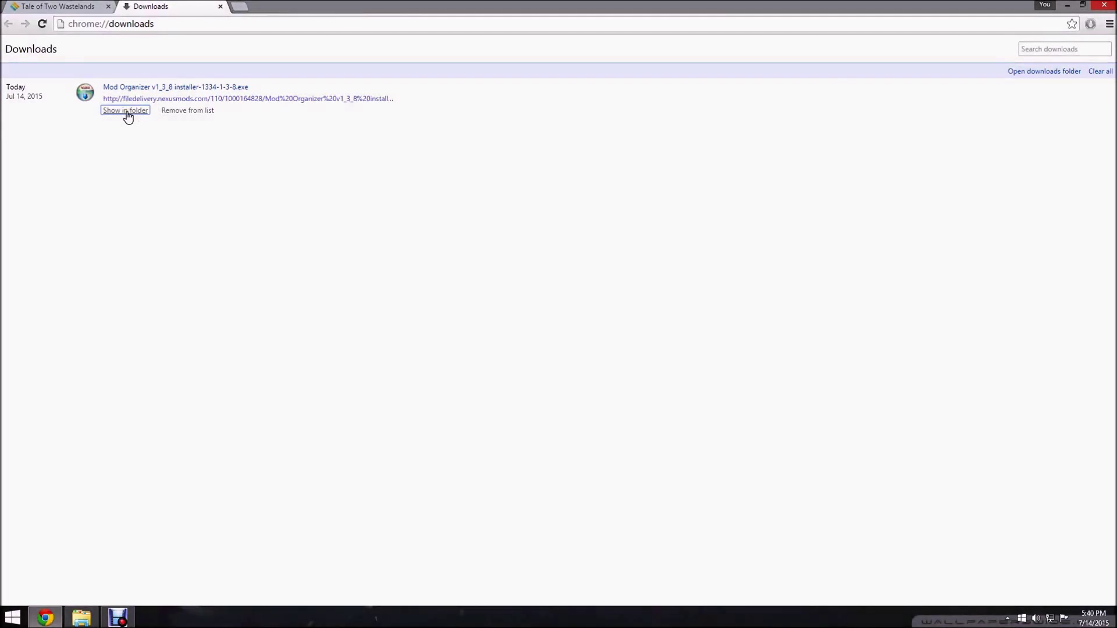
left_click(128, 113)
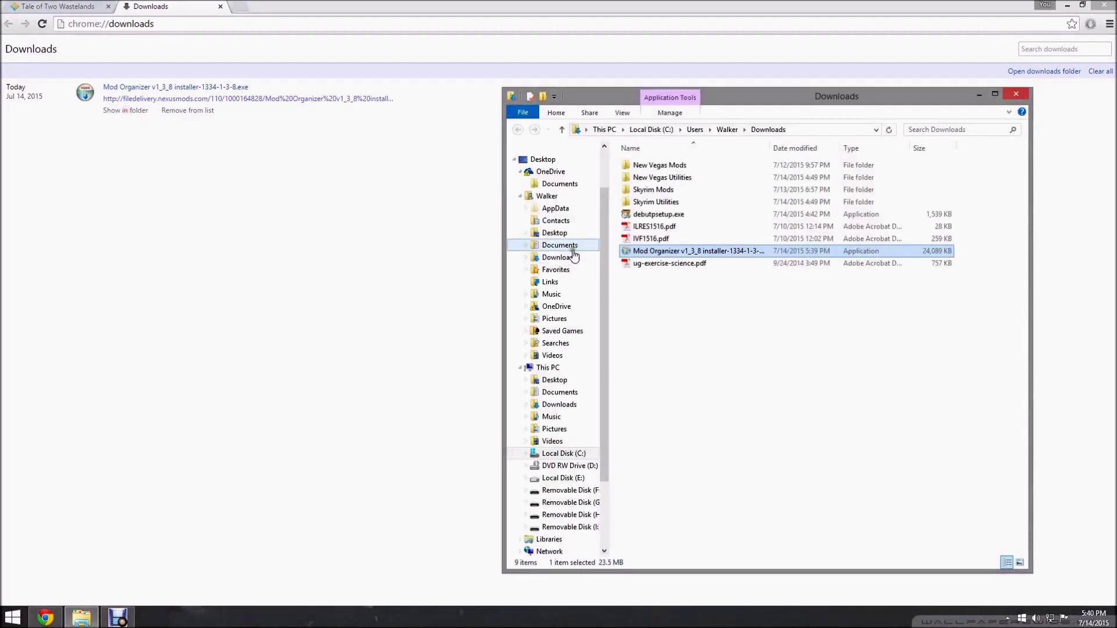
double_click(645, 251)
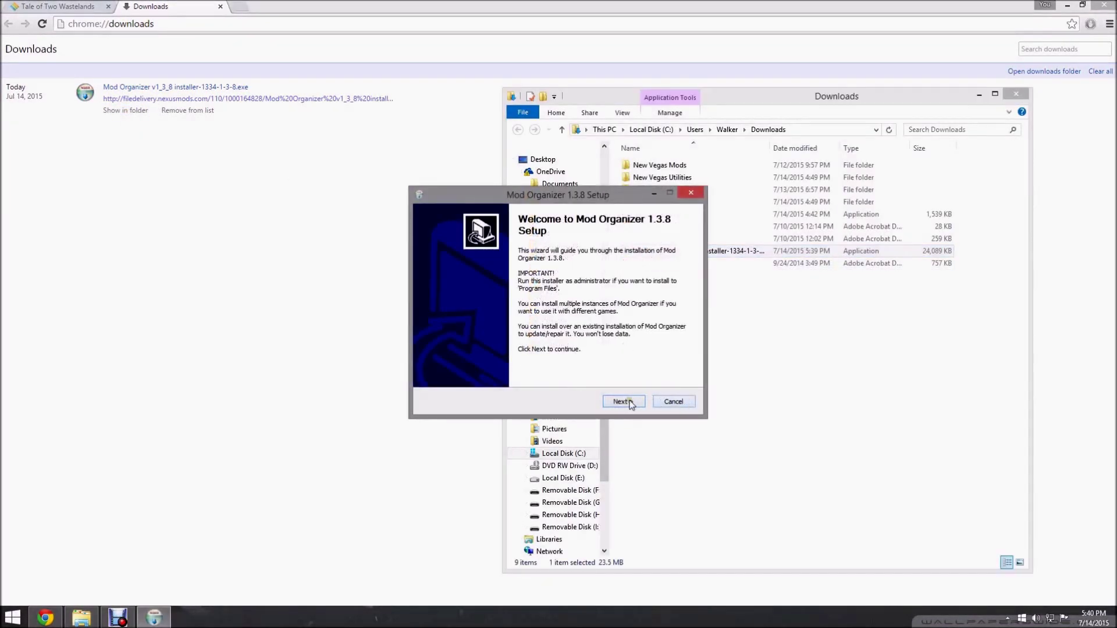
Advance the setup wizard to the install location, enabling the Handle Nexus Links component on the way
left_click(629, 402)
left_click(617, 401)
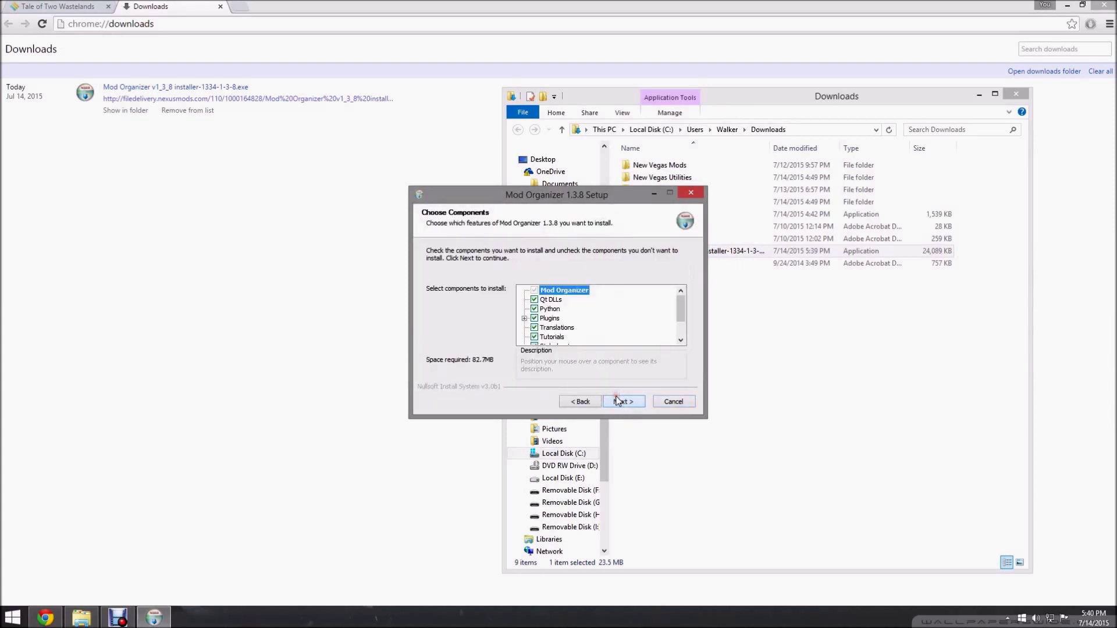
scroll(582, 315, "down", 2)
left_click(536, 329)
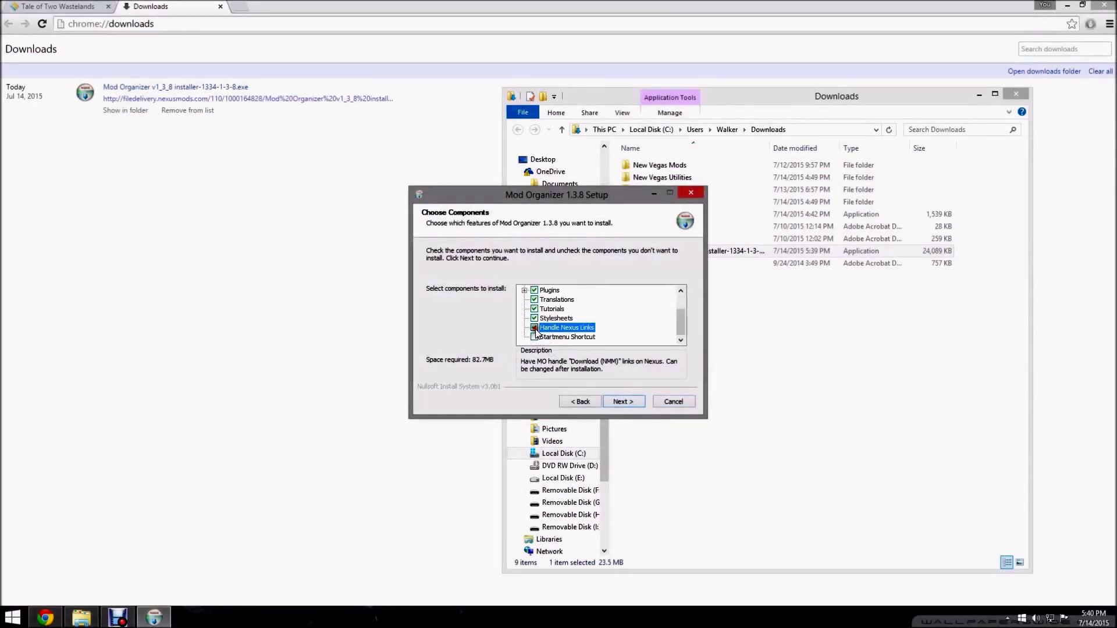
left_click(625, 401)
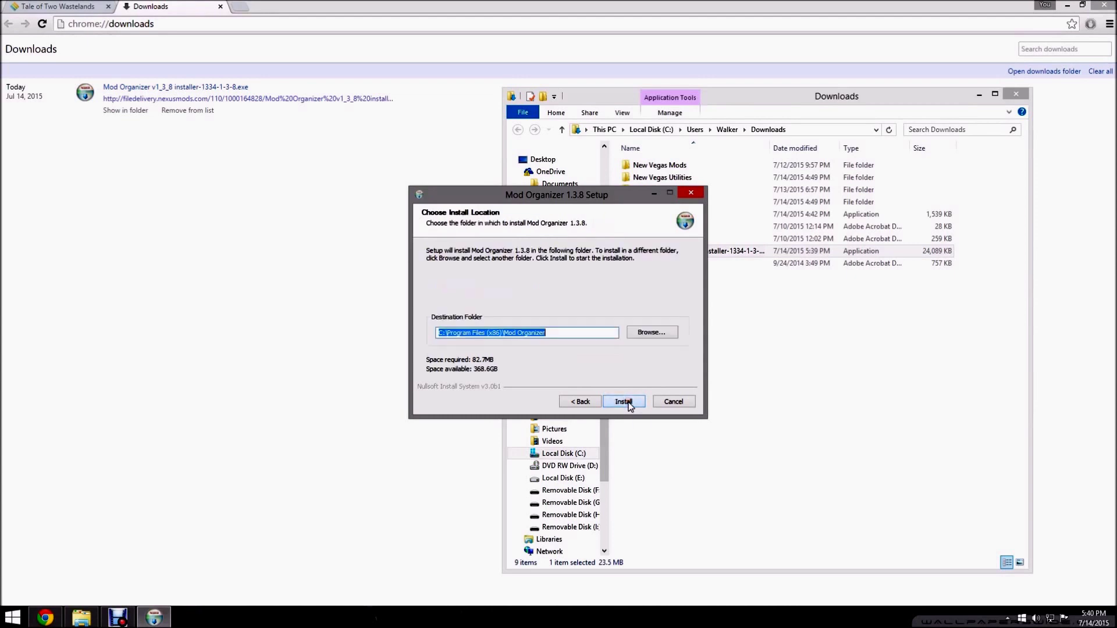
Browse for a different destination folder and expand Program Files (x86) on Local Disk (C:)
left_click(664, 336)
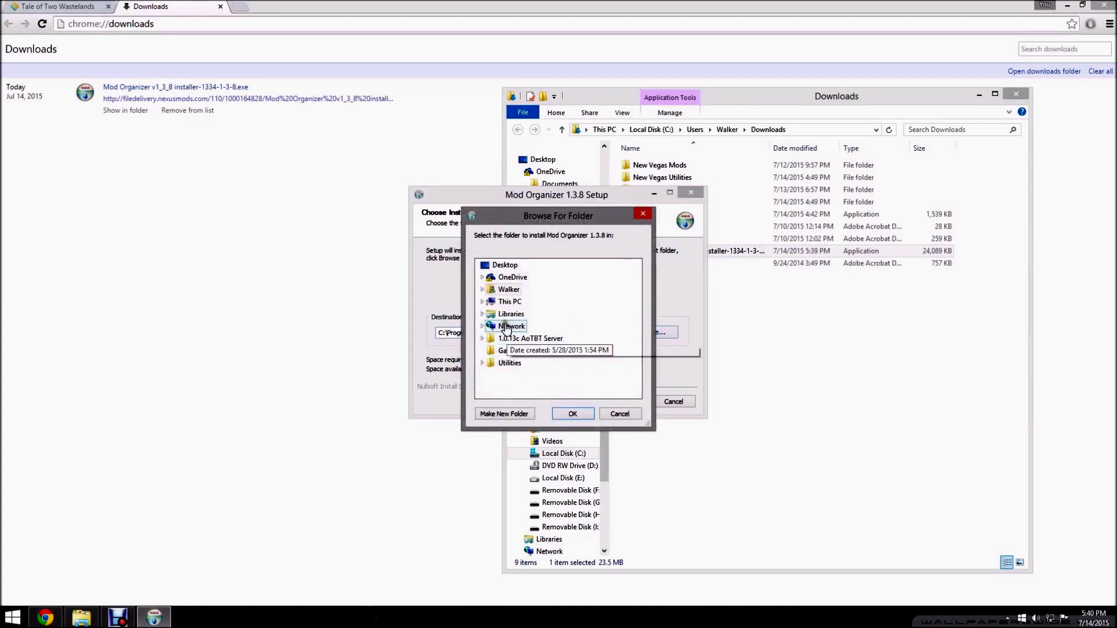
left_click(483, 315)
scroll(487, 349, "down", 1)
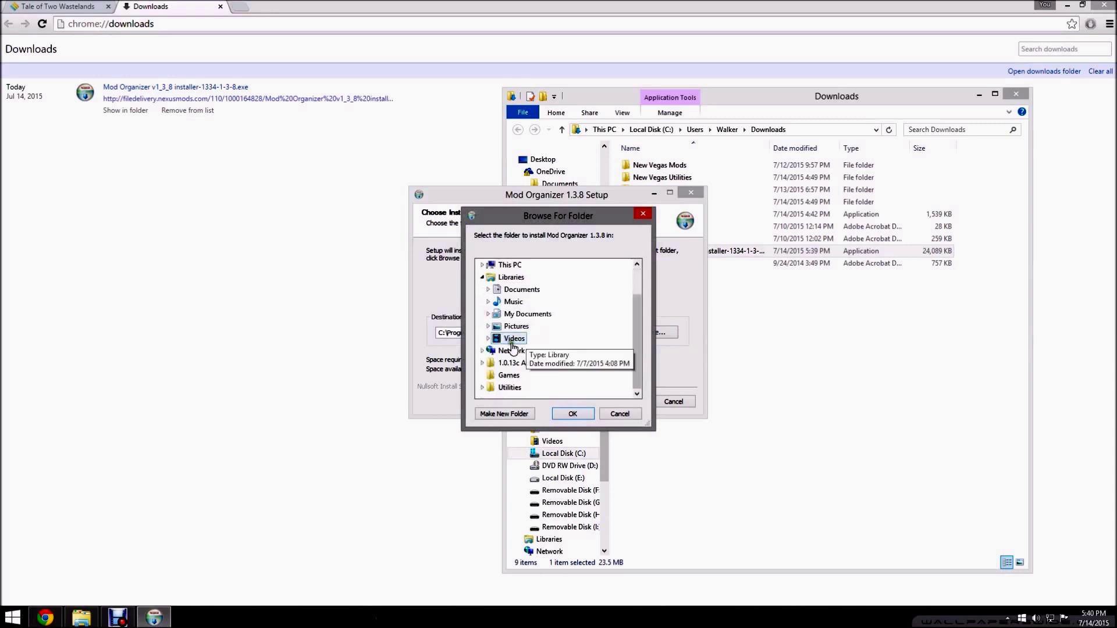
scroll(488, 361, "up", 1)
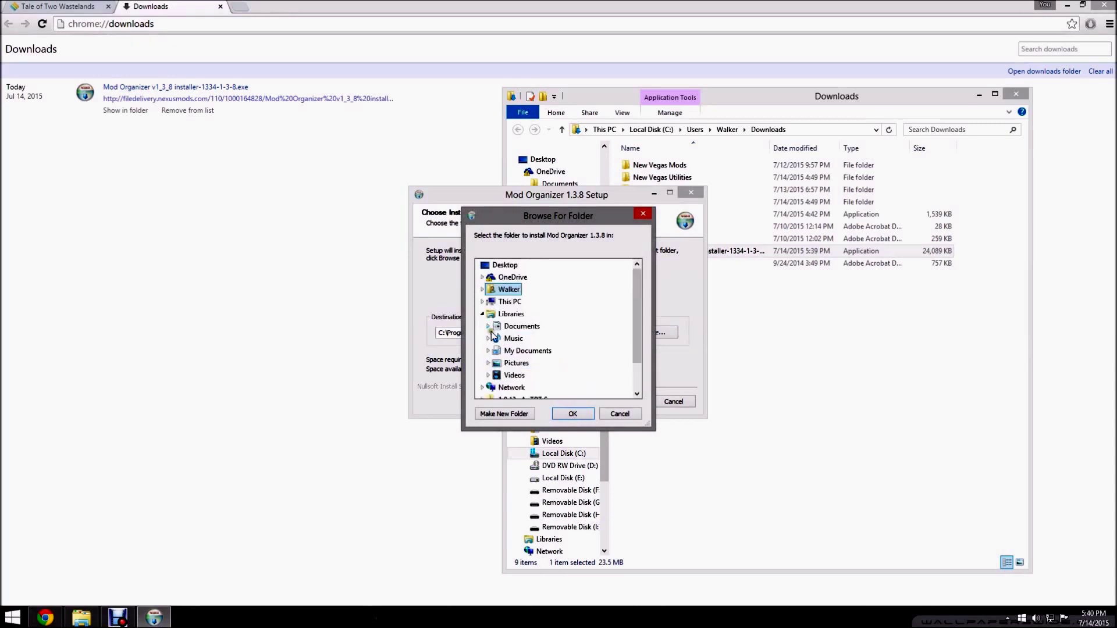
left_click(482, 301)
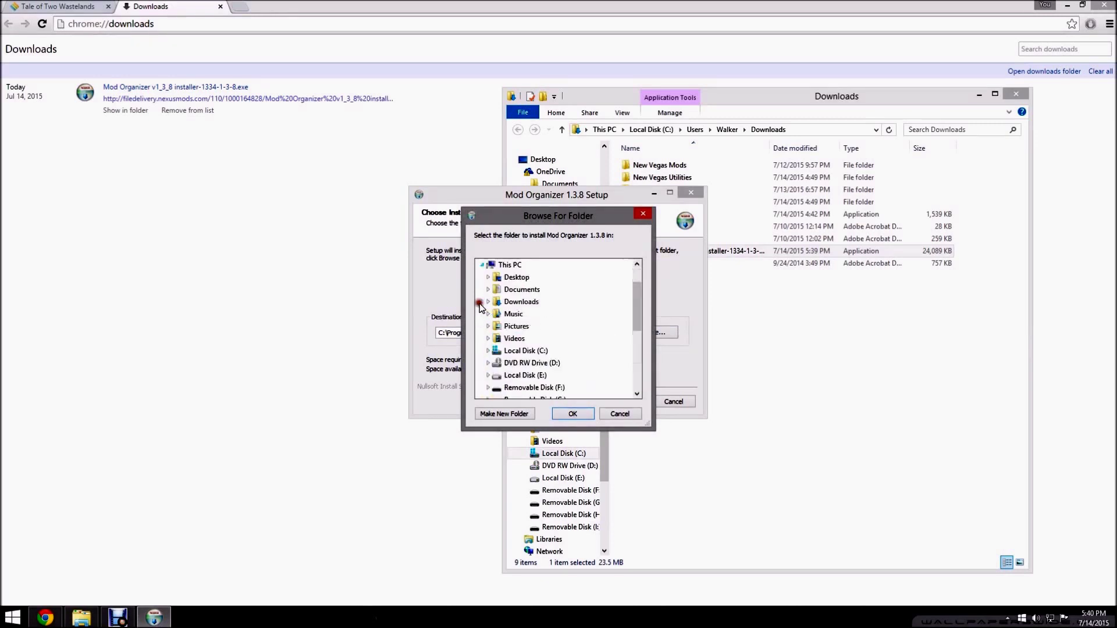
double_click(497, 351)
scroll(491, 349, "down", 3)
left_click(493, 326)
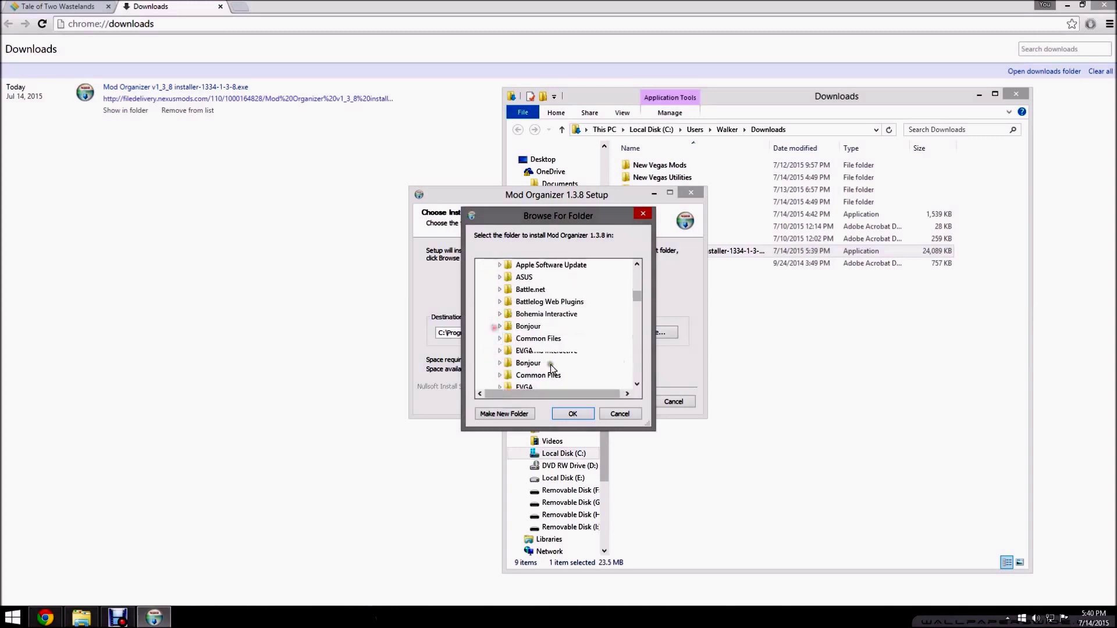
Set the Fallout New Vegas folder under Steam\steamapps\common as the install destination
scroll(551, 367, "down", 8)
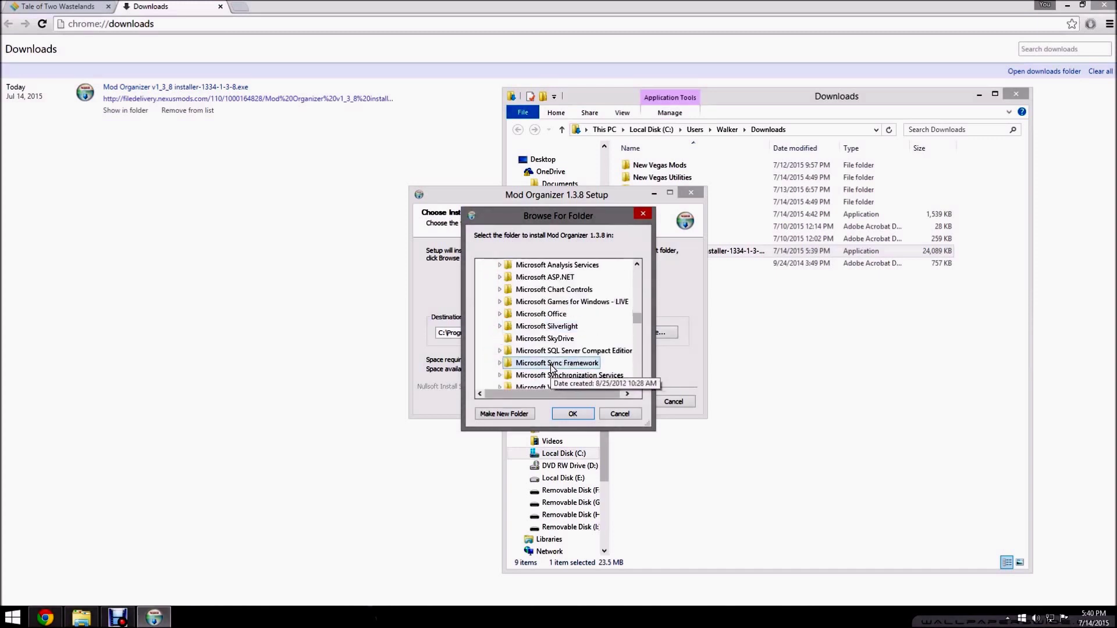
scroll(551, 367, "down", 6)
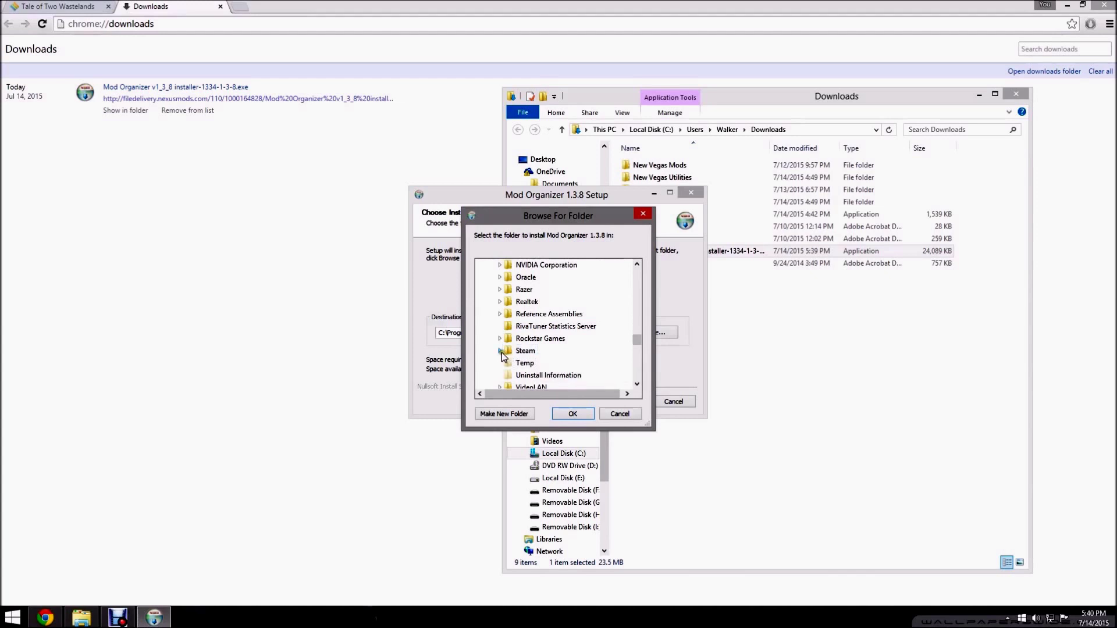
left_click(500, 351)
scroll(515, 352, "down", 3)
left_click(506, 350)
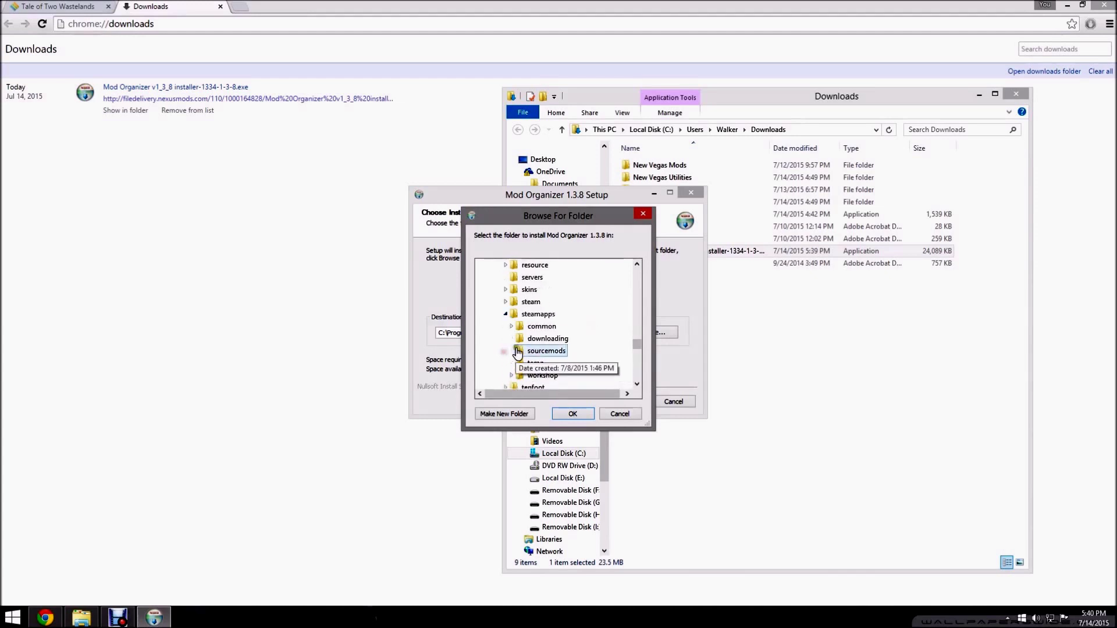
left_click(512, 326)
scroll(551, 362, "down", 2)
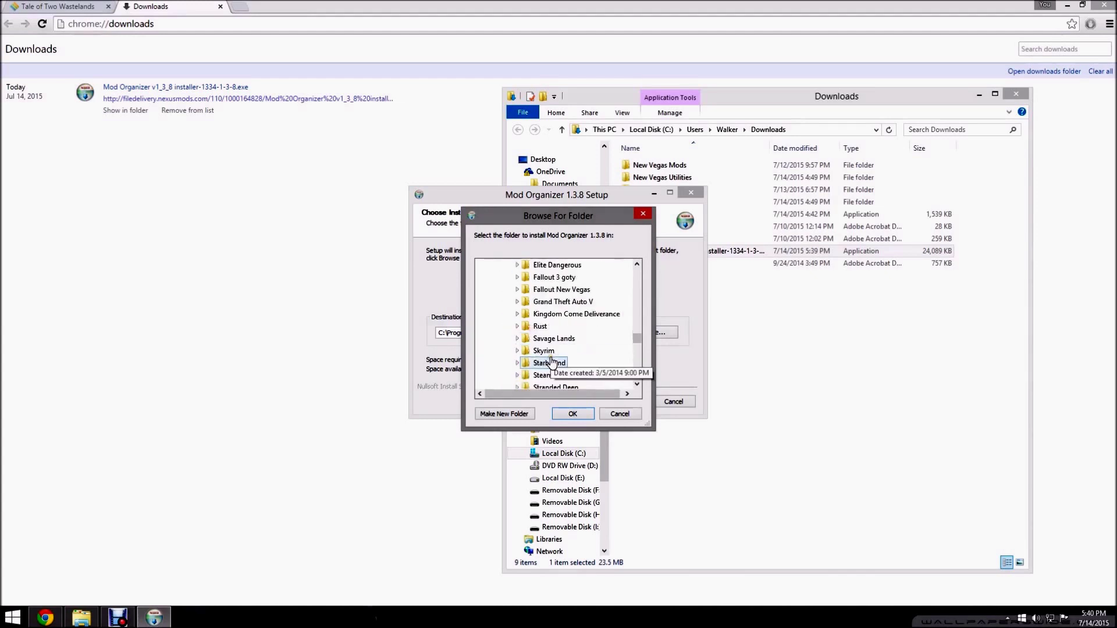
scroll(553, 352, "up", 1)
double_click(576, 328)
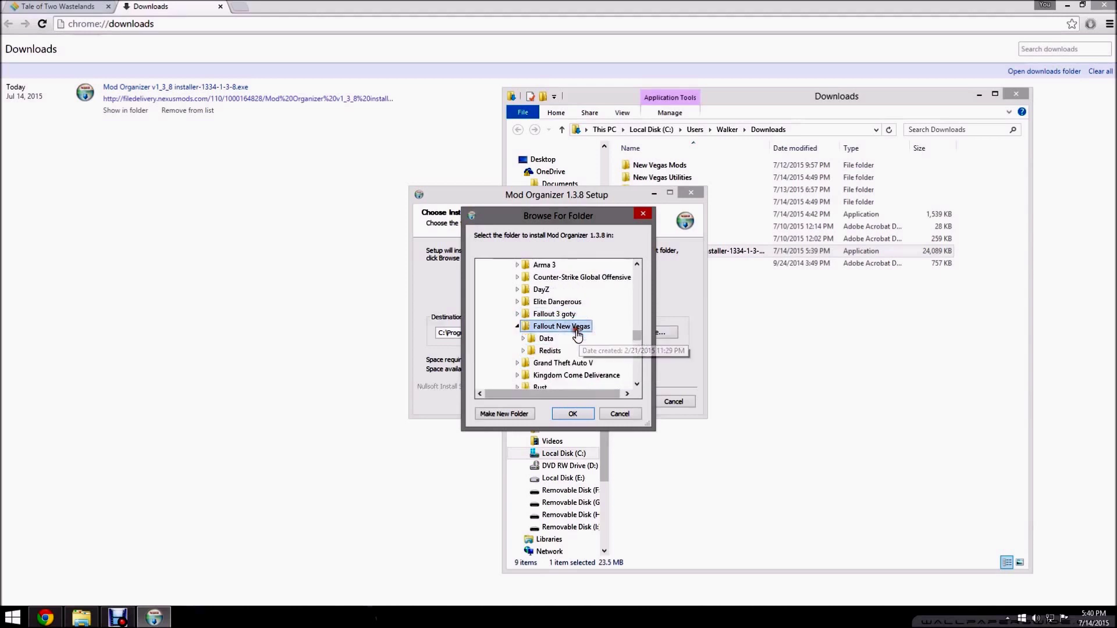
left_click(571, 414)
Install Mod Organizer 1.3.8, finish the setup with the program set to run, and maximize its window
left_click(625, 401)
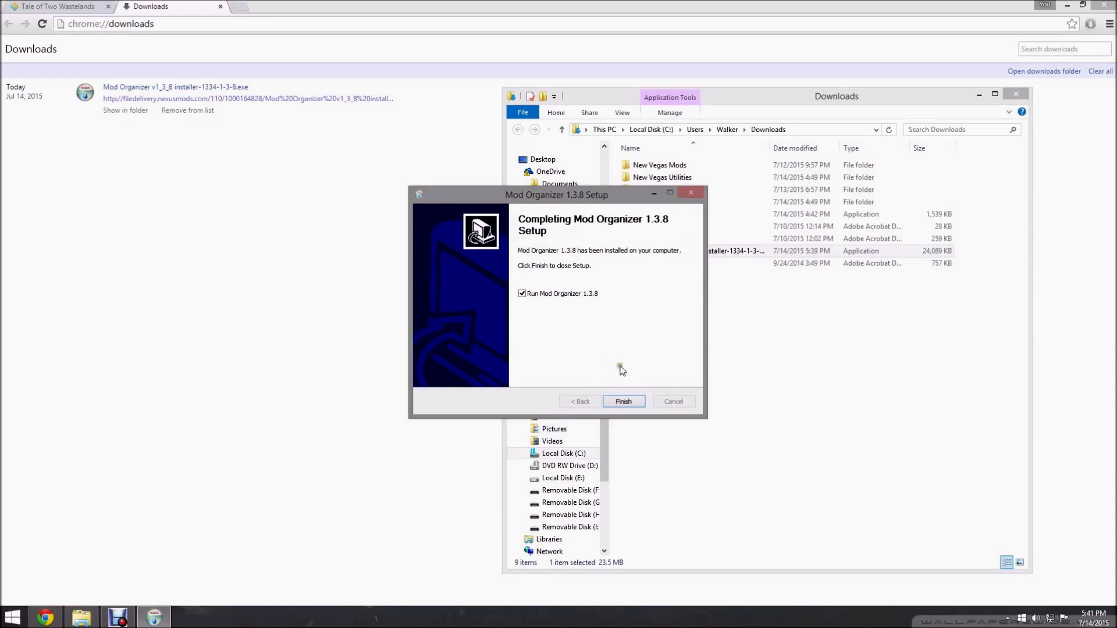
left_click(623, 402)
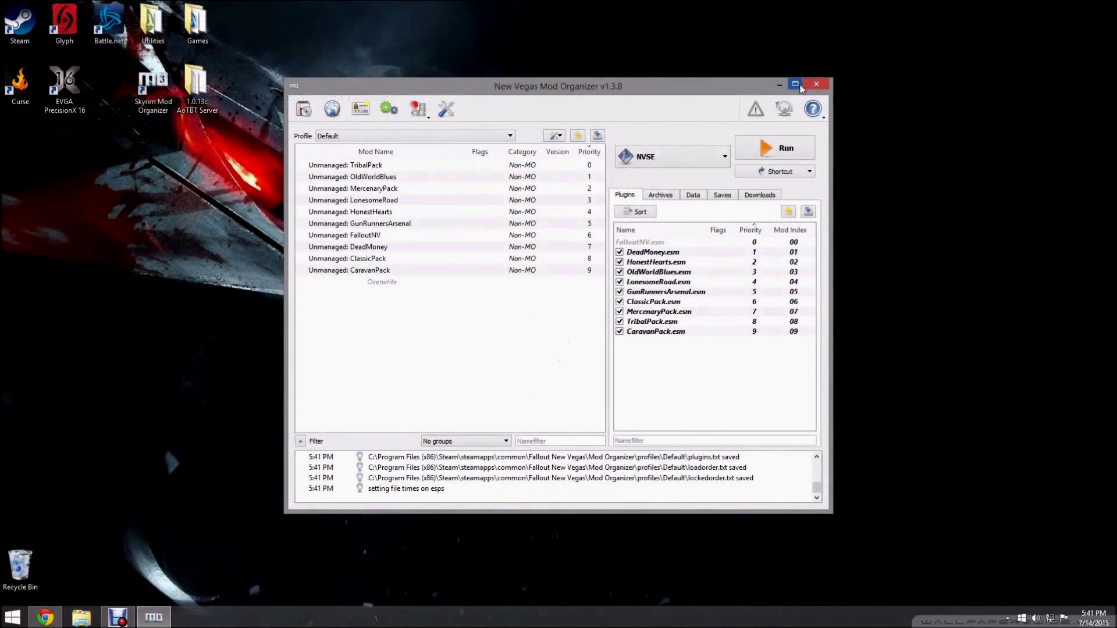
left_click(795, 84)
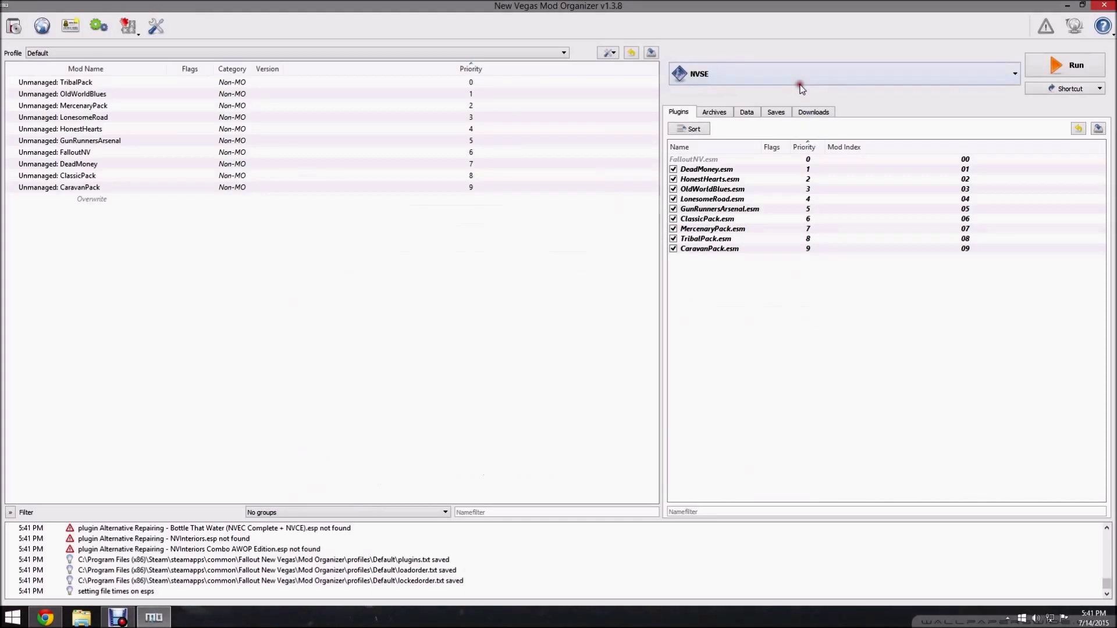
left_click(235, 52)
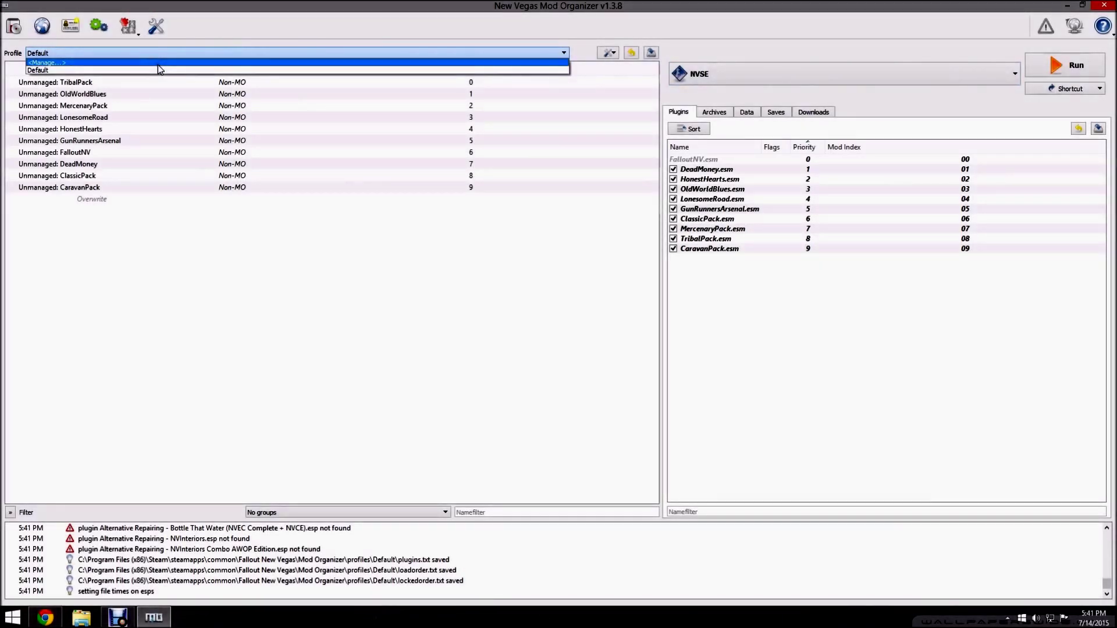
left_click(224, 267)
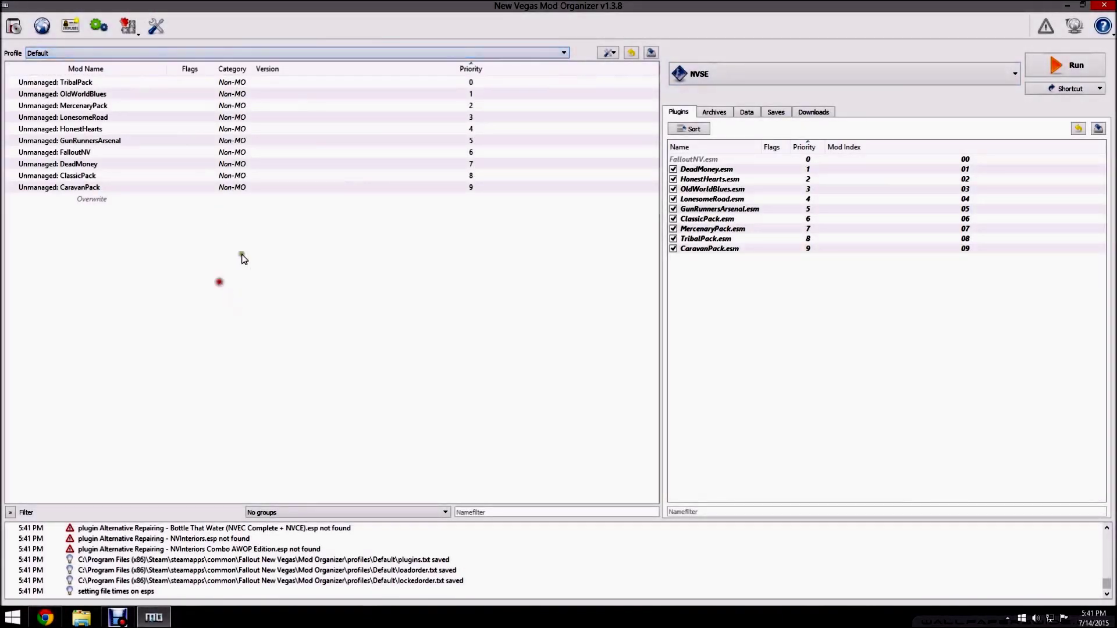
left_click(147, 57)
left_click(131, 69)
Create a new profile named Tale of Two Wastelands in the profile manager
left_click(123, 56)
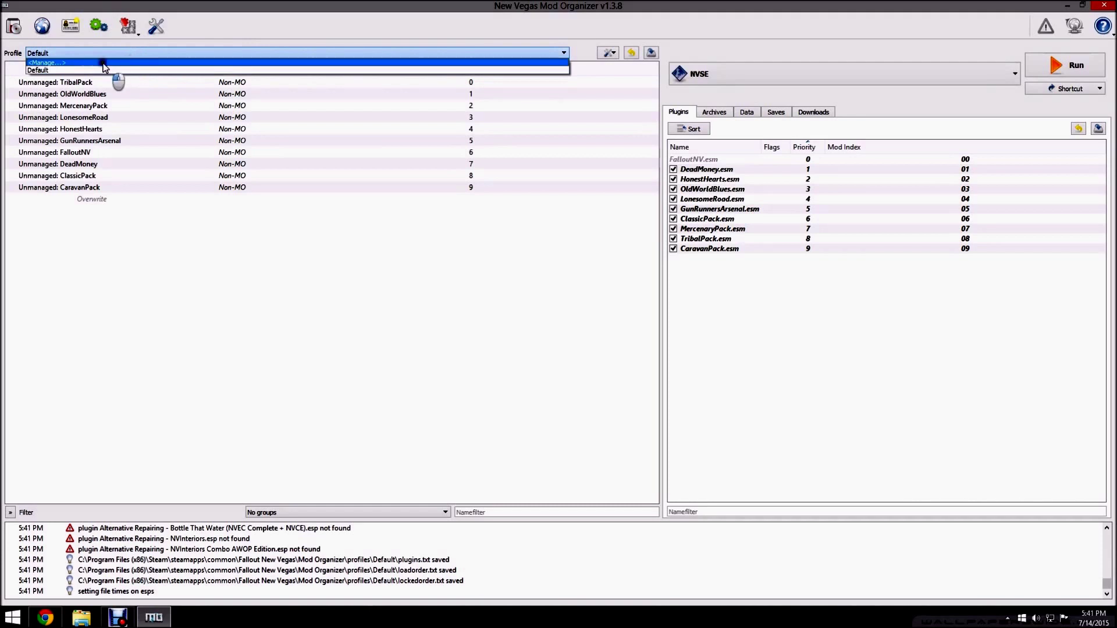
left_click(105, 63)
left_click(669, 270)
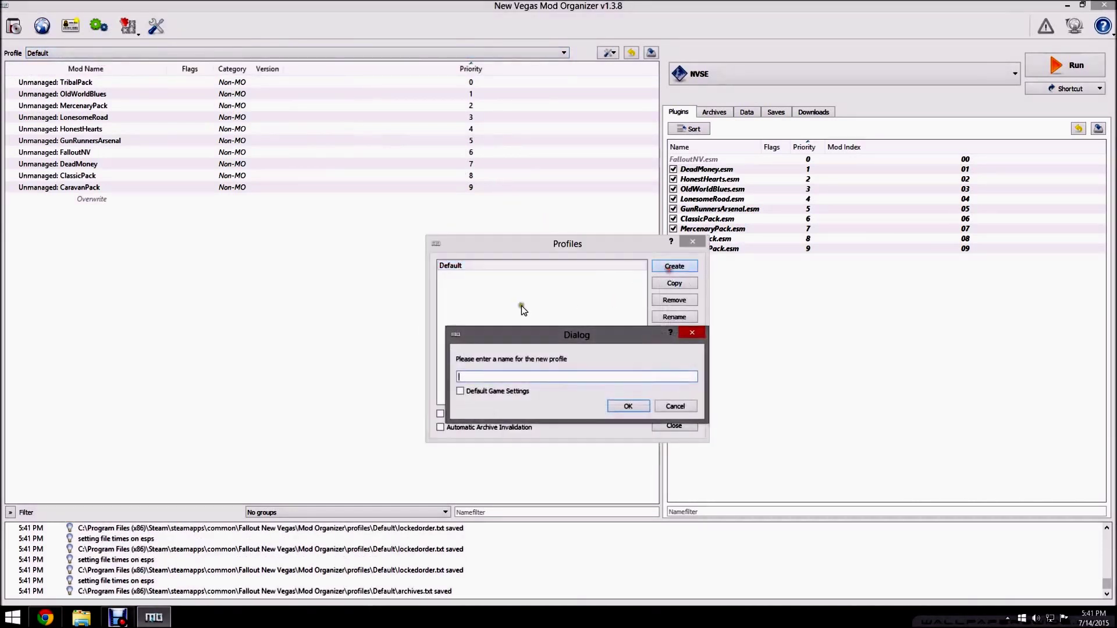
type("Tale of Two Waste")
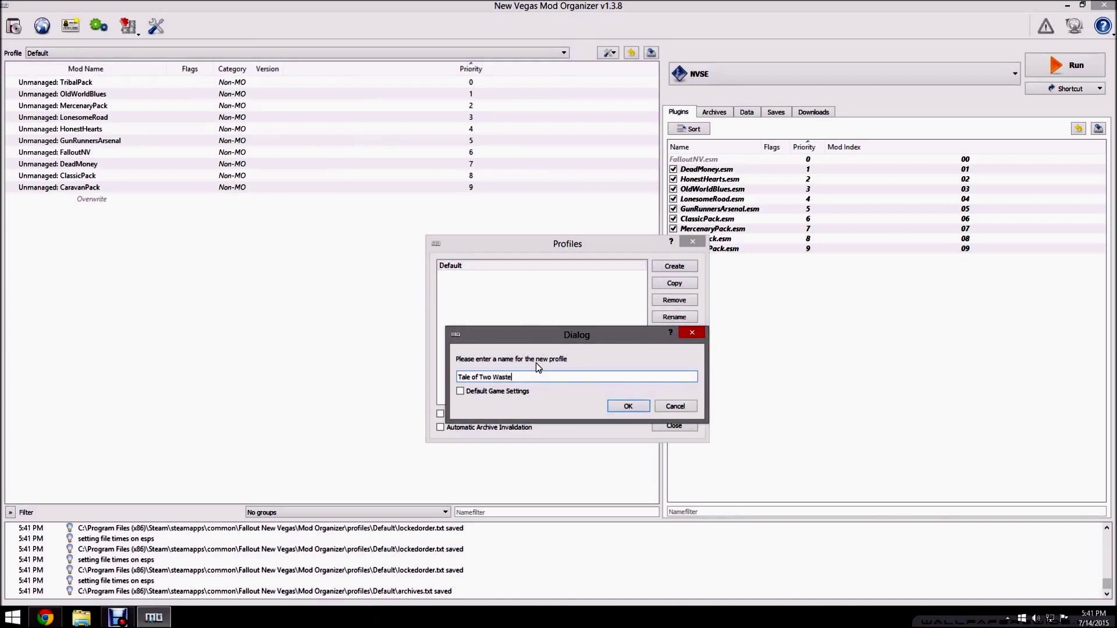
type("lands")
left_click(628, 406)
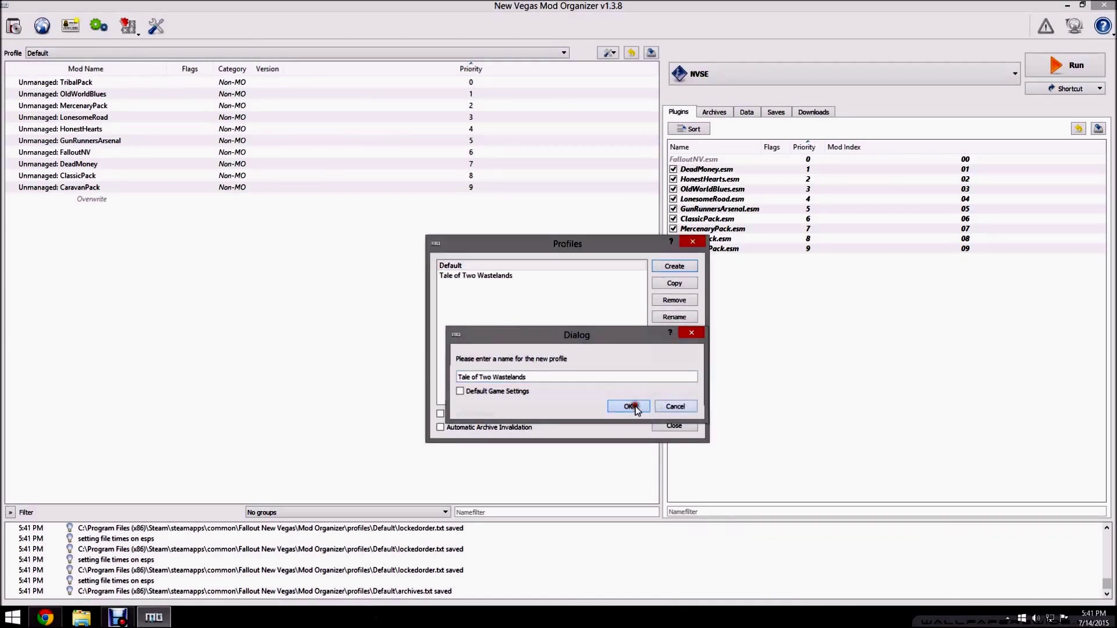
Enable Automatic Archive Invalidation for the Tale of Two Wastelands profile
left_click(494, 276)
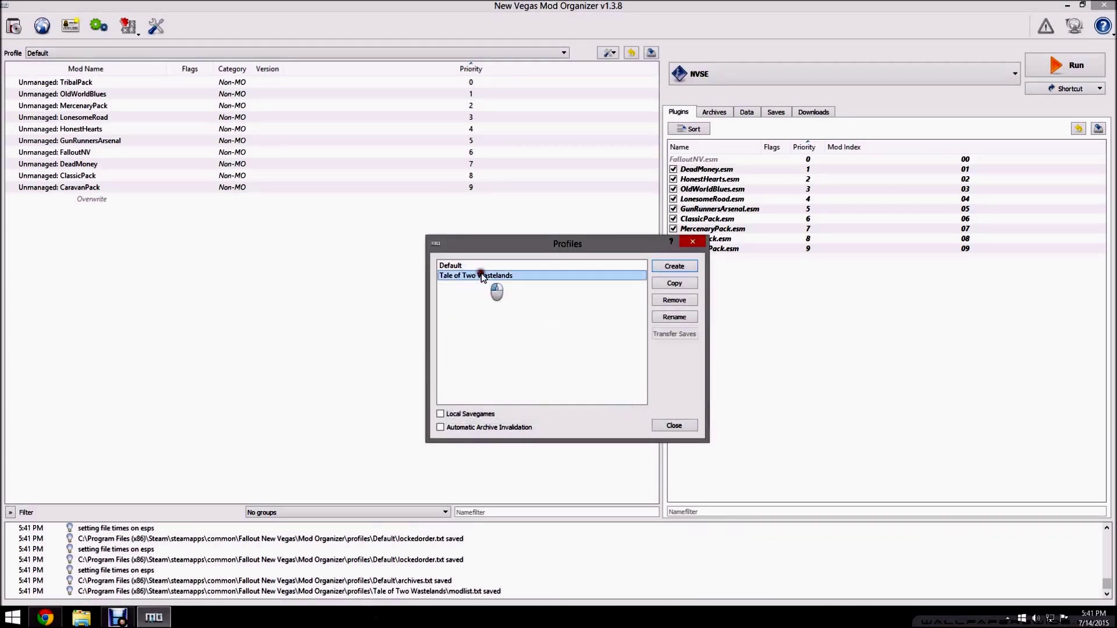
left_click(440, 429)
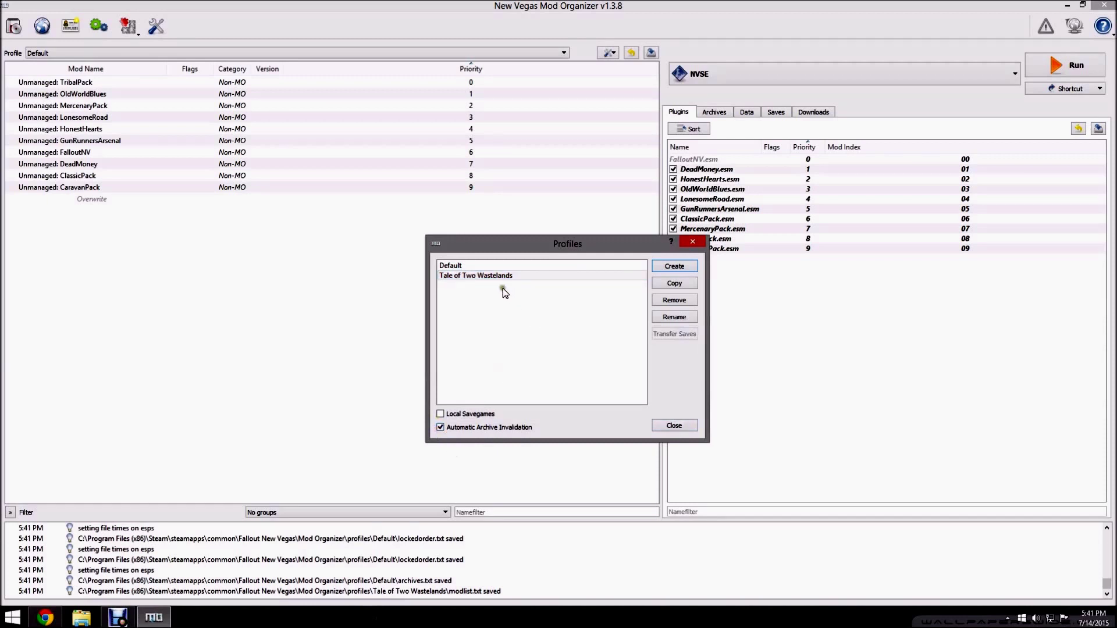
Close the profile manager and make Tale of Two Wastelands the active profile
left_click(493, 276)
left_click(684, 430)
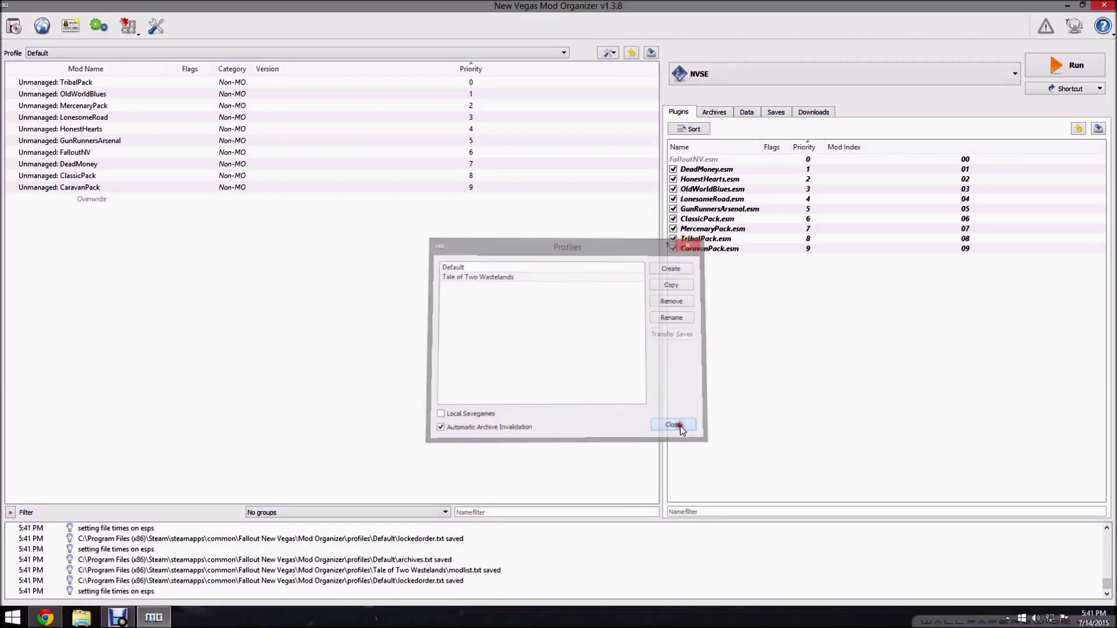
left_click(109, 54)
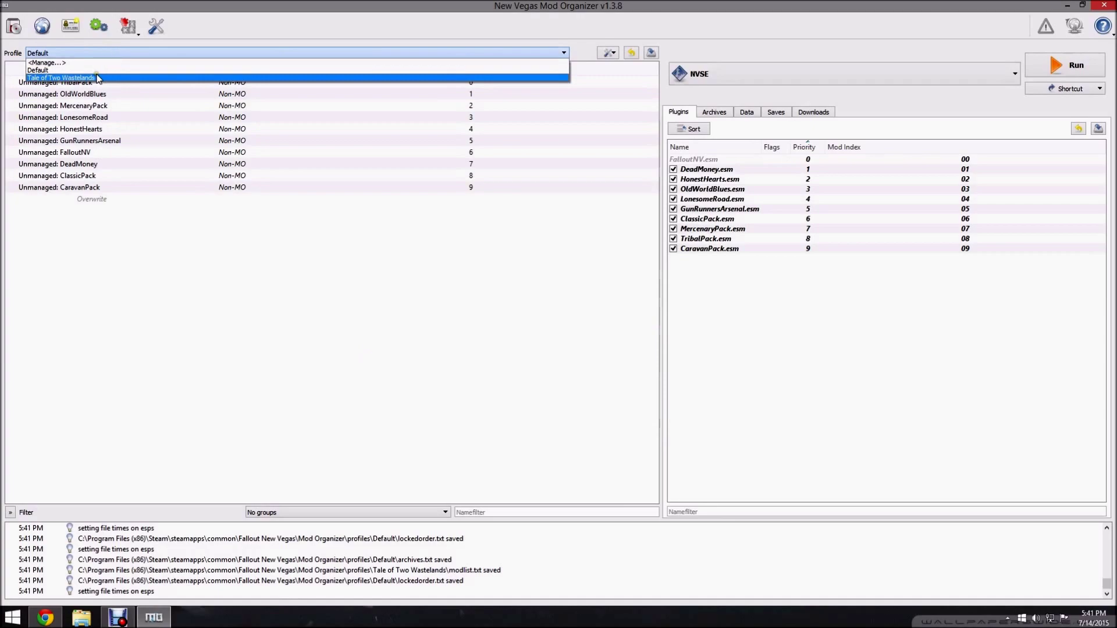
left_click(98, 79)
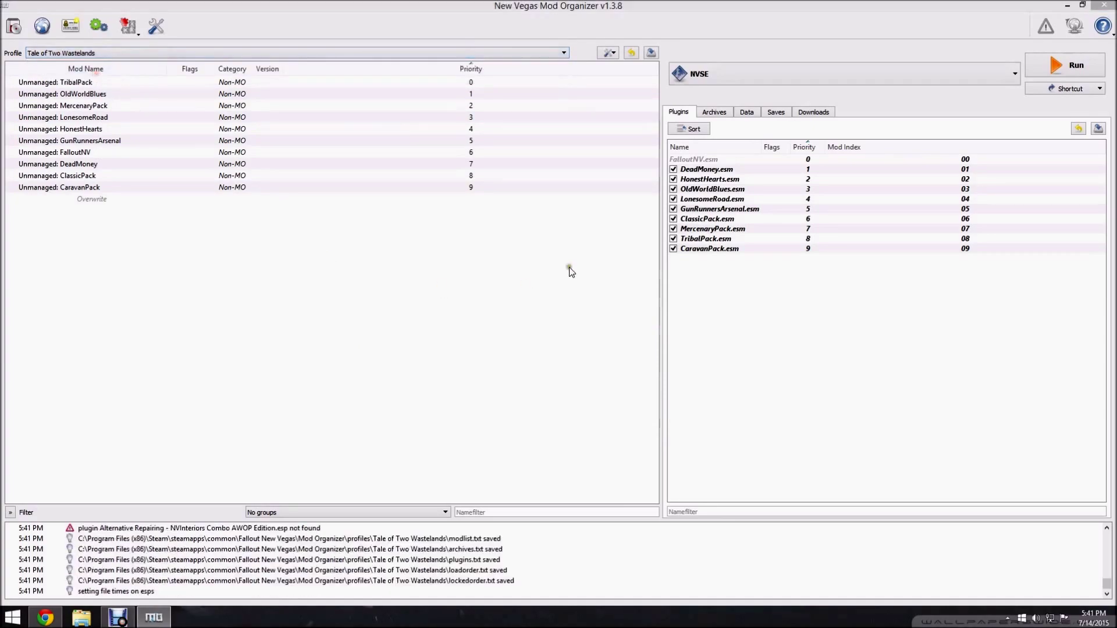
Switch to Chrome and open the Alpha Download page of the Tale of Two Wastelands site
left_click(44, 618)
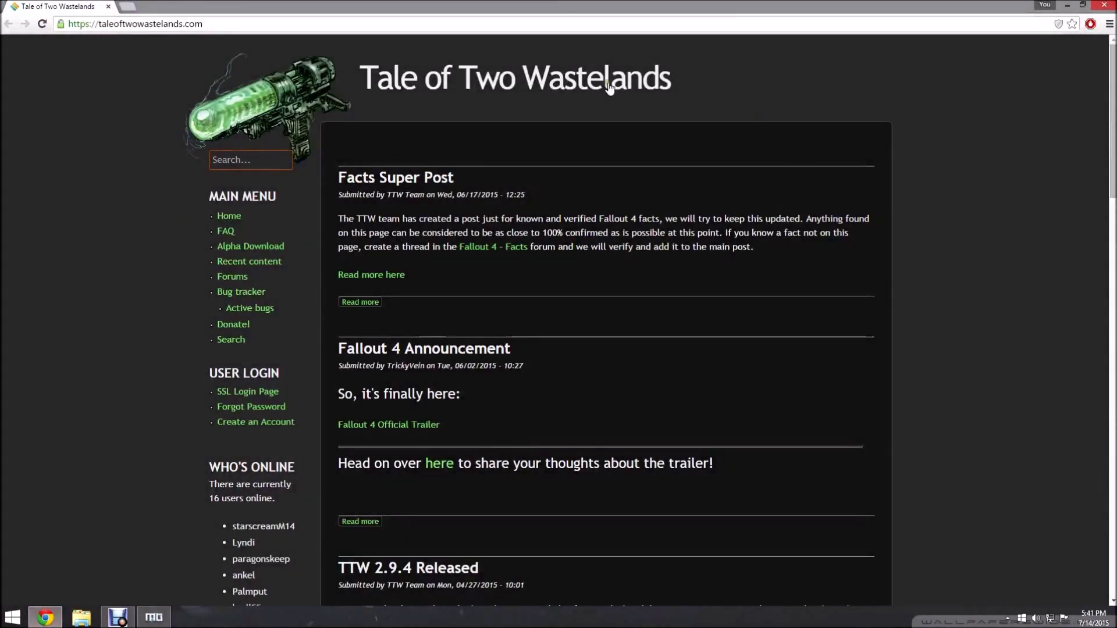
scroll(349, 216, "down", 1)
left_click(248, 191)
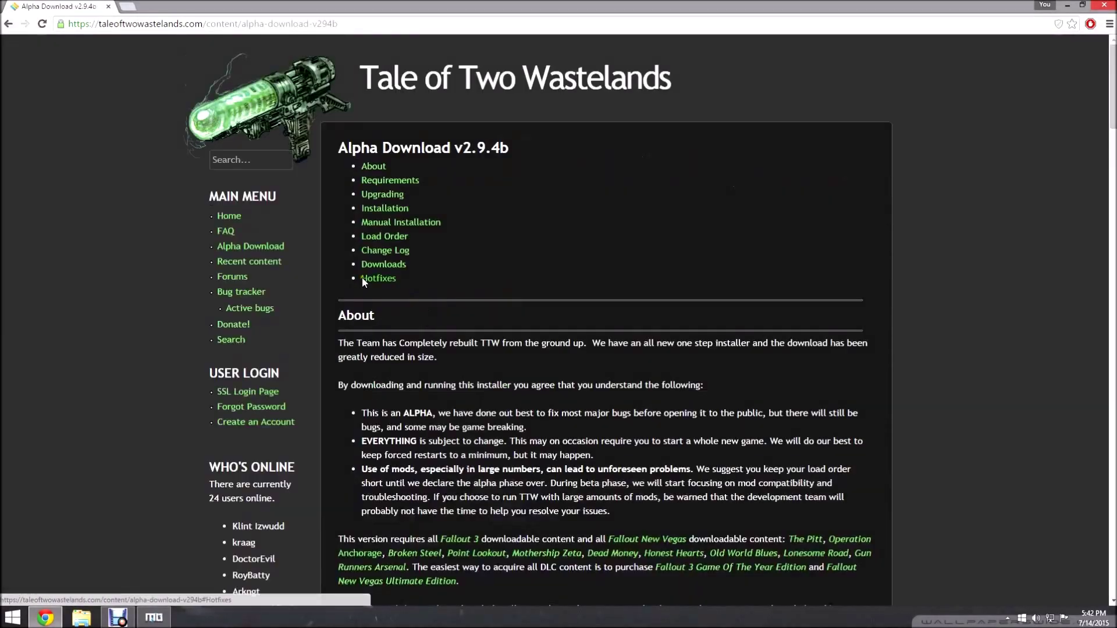
Download the latest TTW installer archive from Mirror 1, accepting the download without a virus scan
scroll(363, 282, "down", 3)
left_click_drag(1112, 109, 1111, 167)
scroll(589, 194, "up", 6)
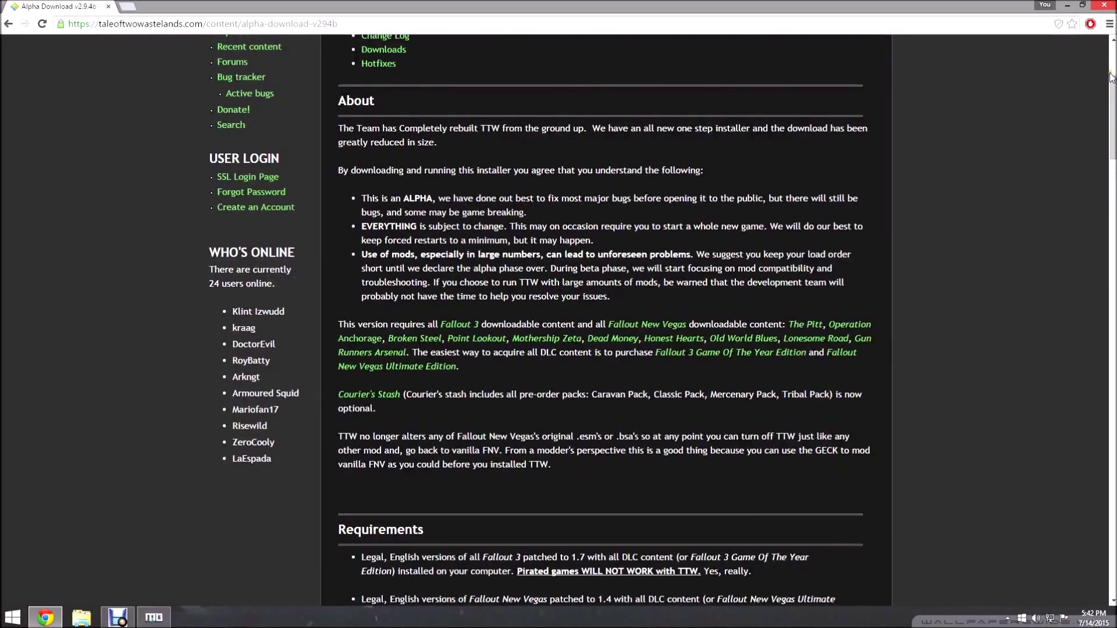
left_click_drag(1112, 91, 1105, 536)
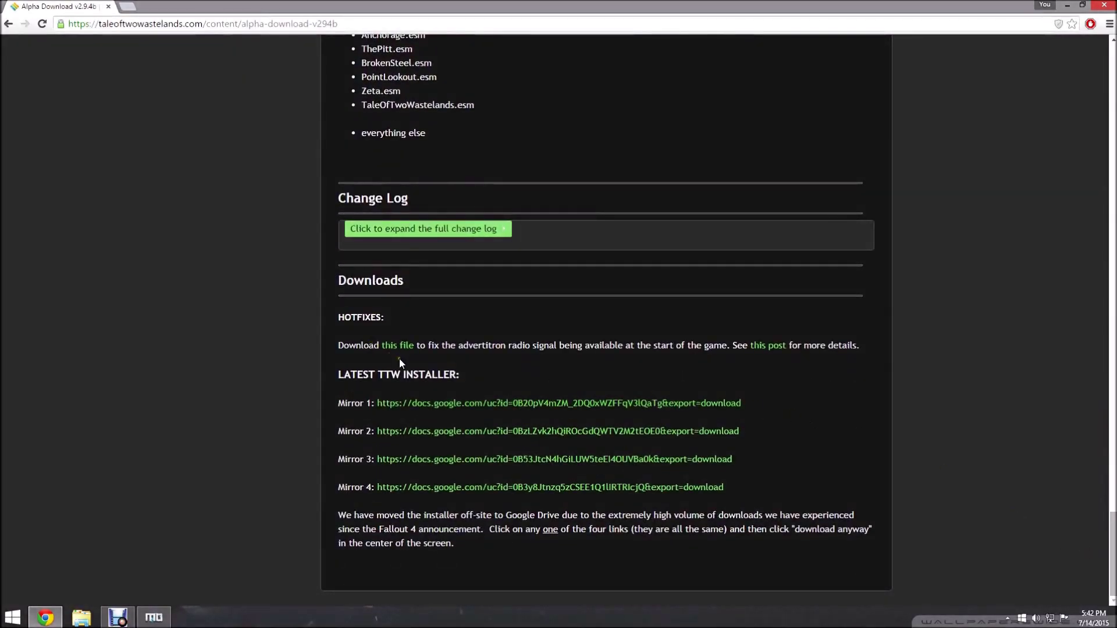
left_click(426, 406)
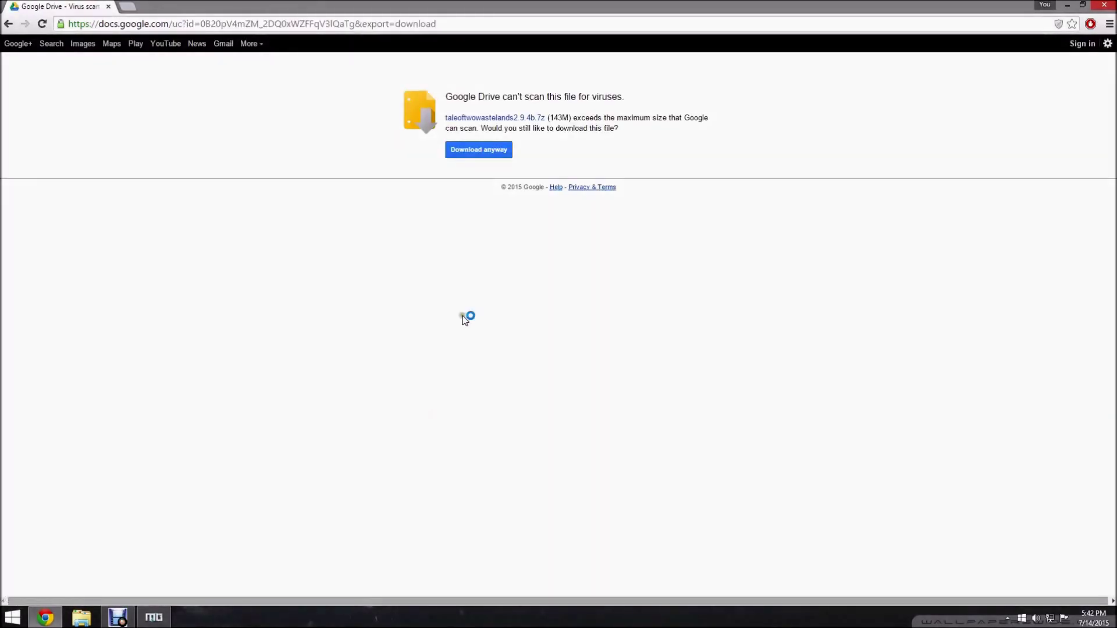
left_click(501, 161)
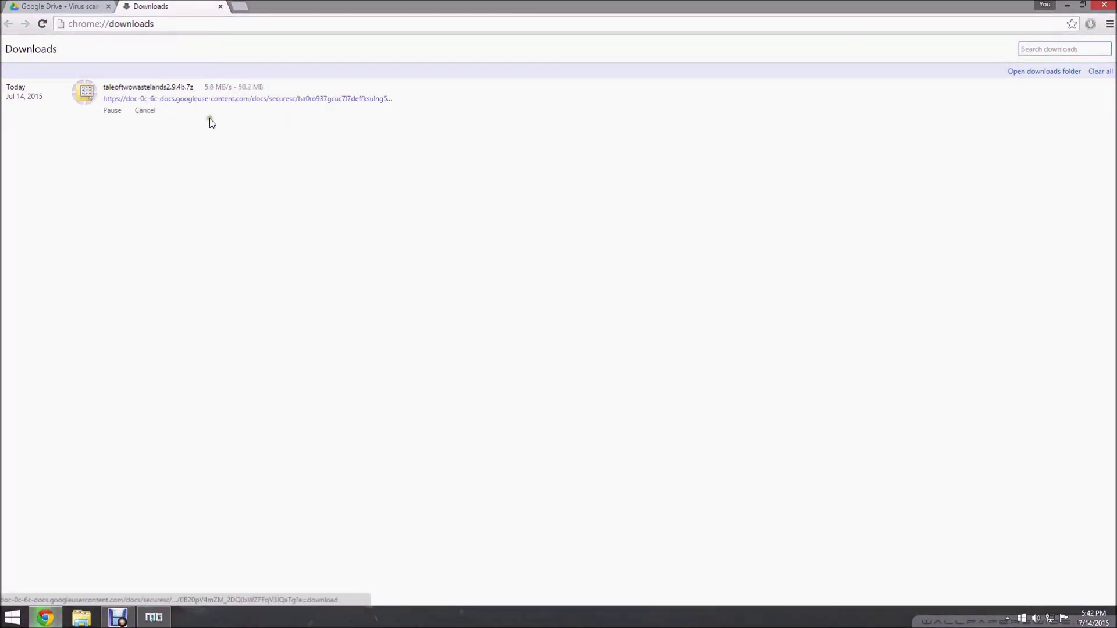
left_click(100, 6)
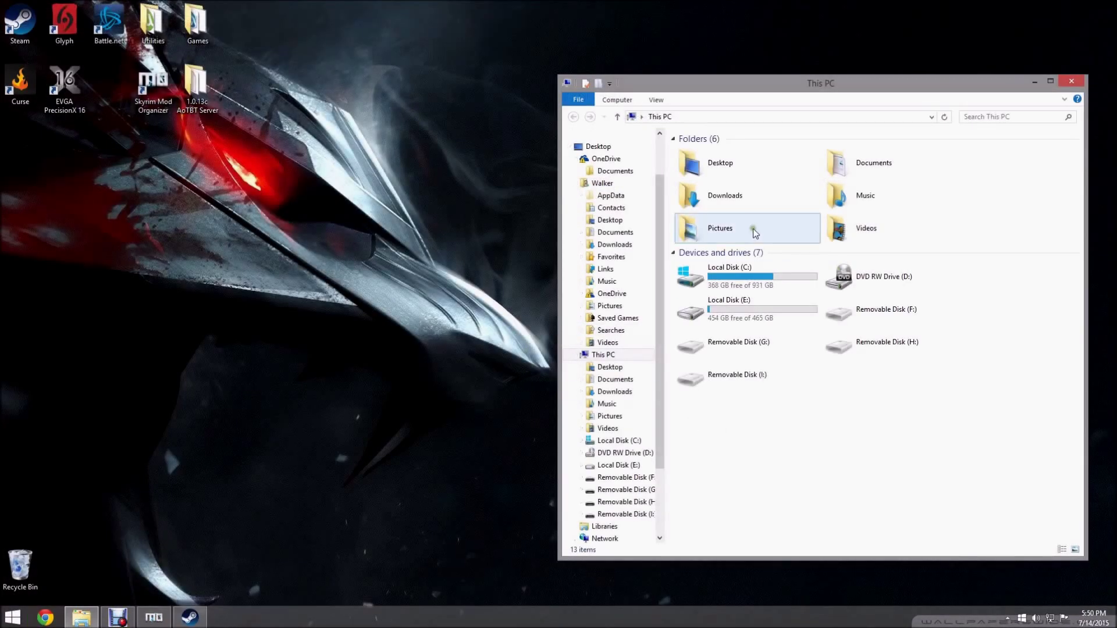
Open the archive taleoftwowastelands2.9.4b.7z from the Downloads folder and clear the folder window away
double_click(758, 210)
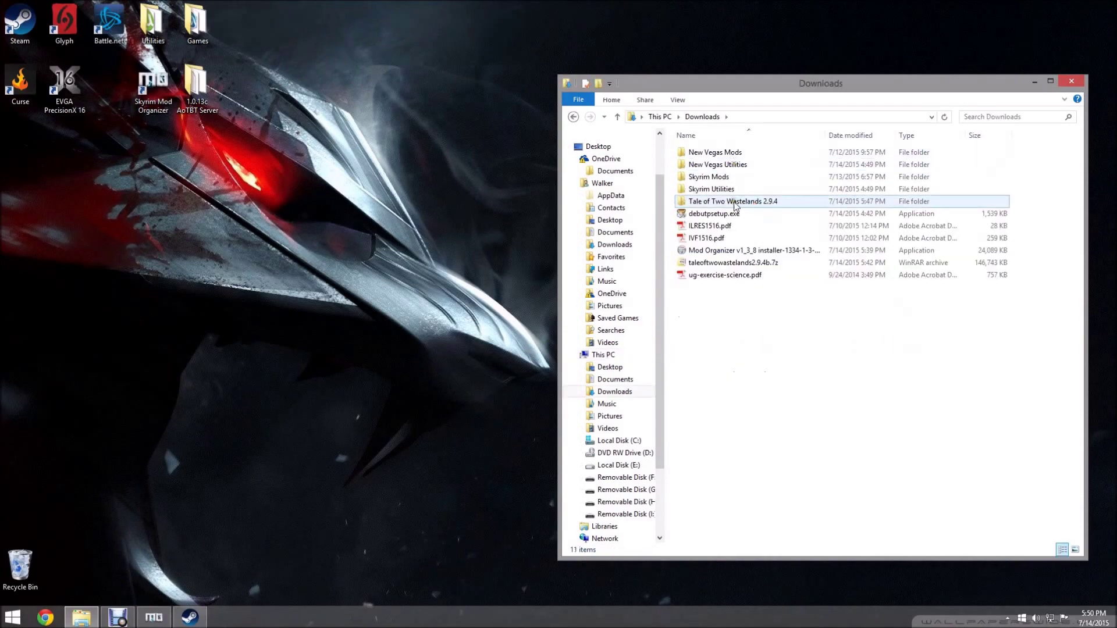
double_click(722, 263)
left_click(1035, 81)
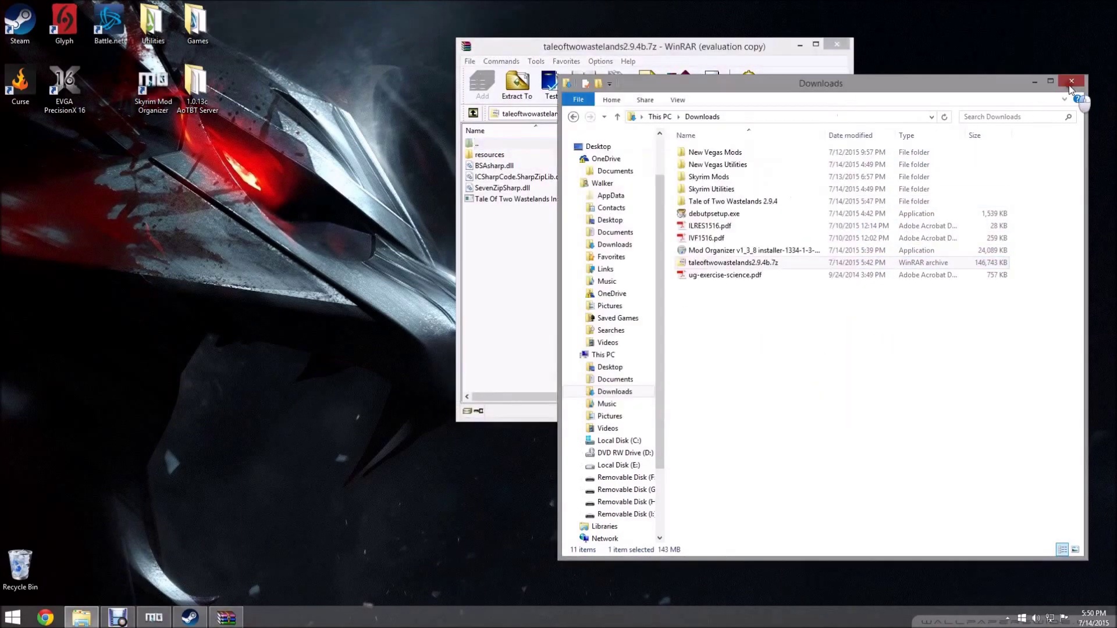
Create a desktop folder named TTW 2.9.4b, dismiss the WinRAR license notice and place the folder beneath the Curse shortcut
right_click(151, 397)
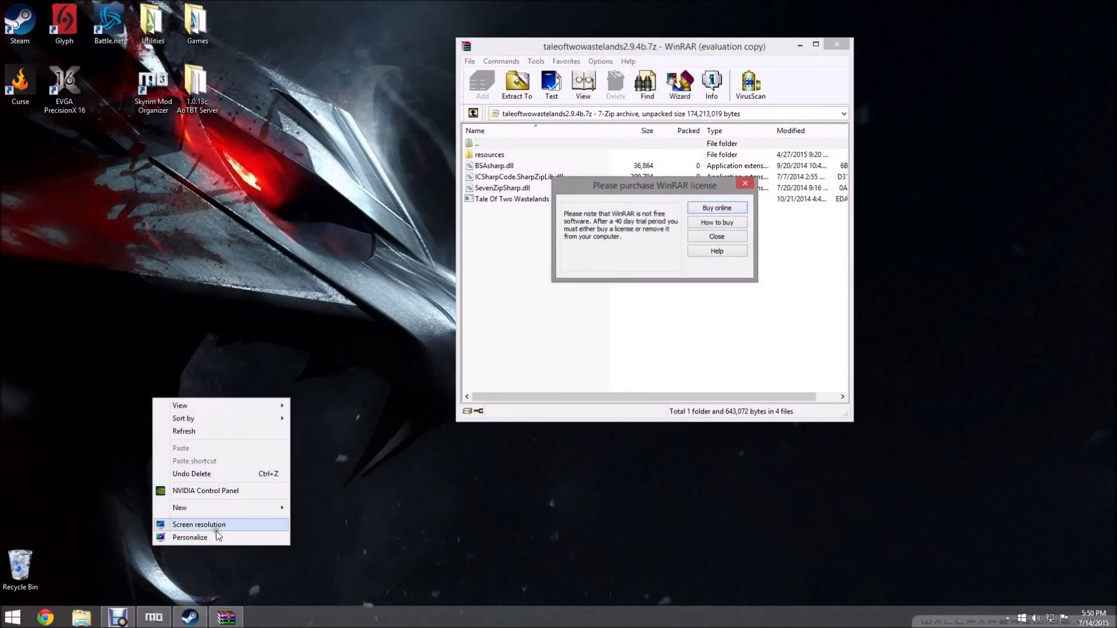
mouse_move(218, 511)
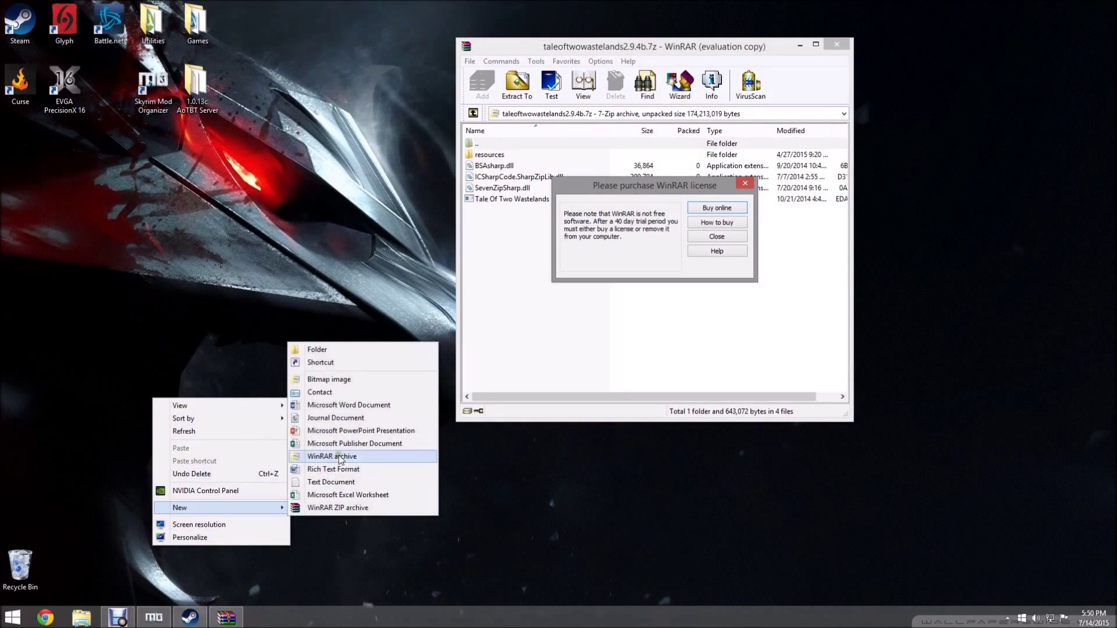
left_click(337, 351)
type("TTW 2.9.")
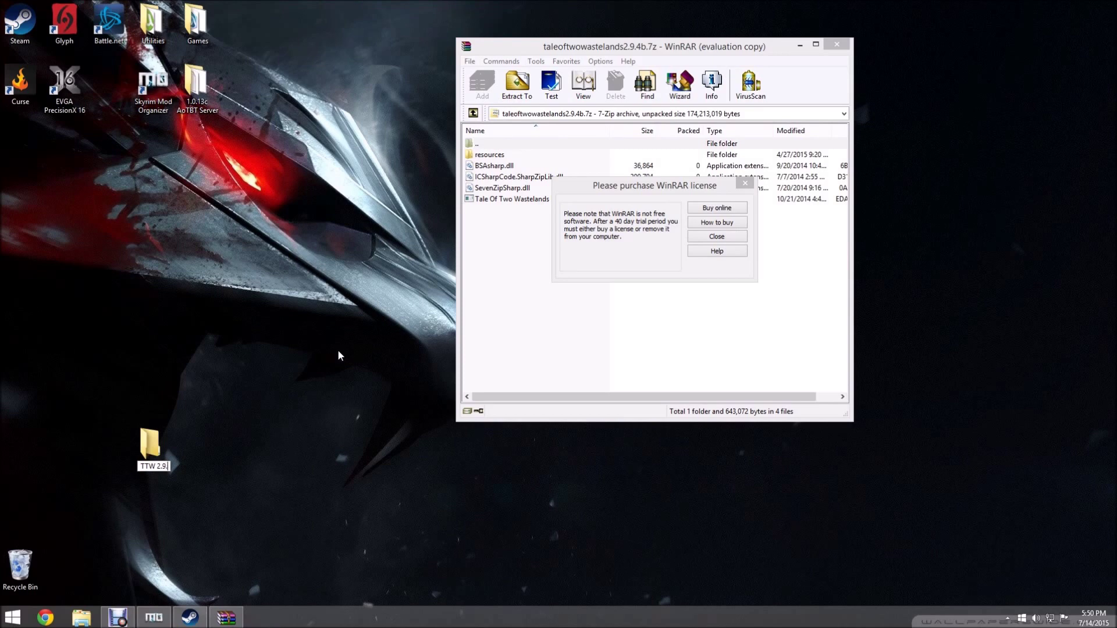
type("4b")
key("Return")
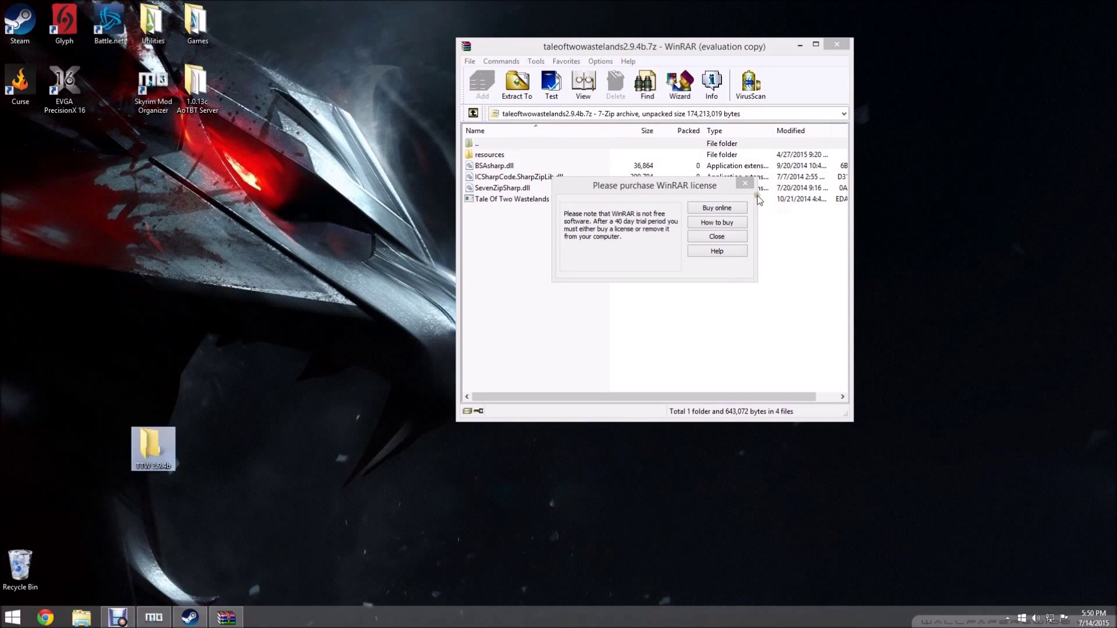
left_click(745, 183)
left_click_drag(153, 448, 20, 158)
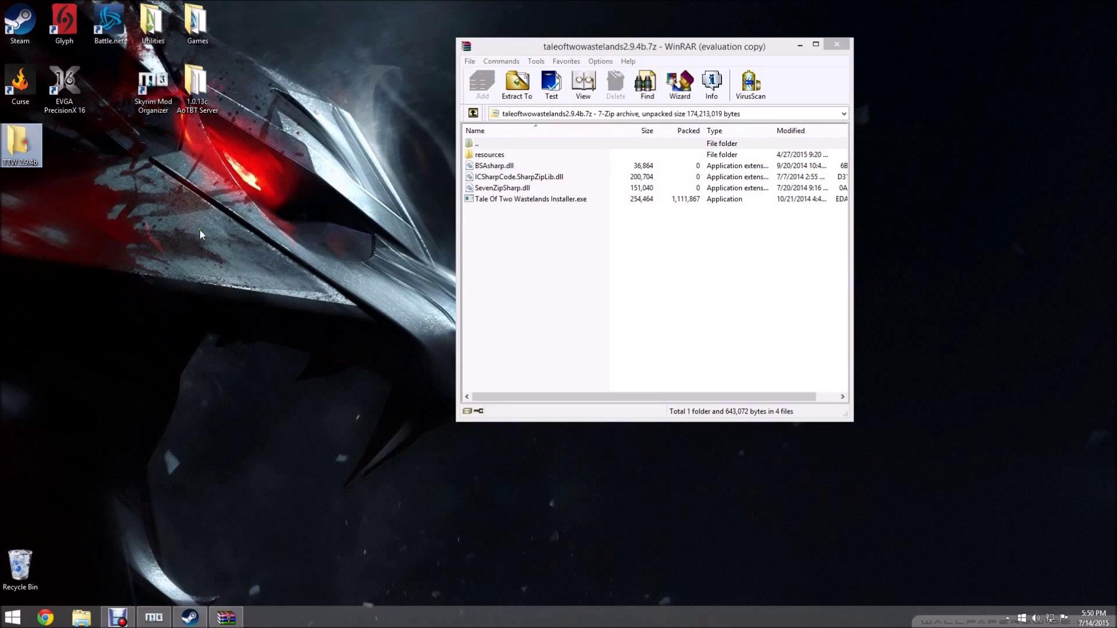
Launch Tale Of Two Wastelands Installer.exe from the archive, allow it to make changes, and close WinRAR
double_click(545, 198)
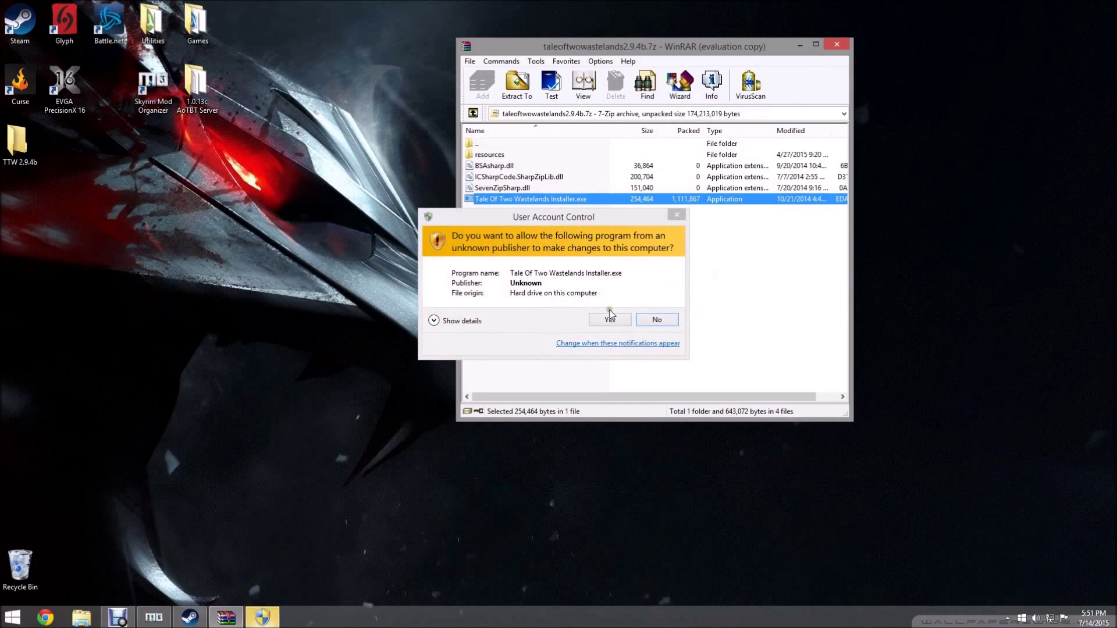
left_click(610, 319)
left_click(837, 44)
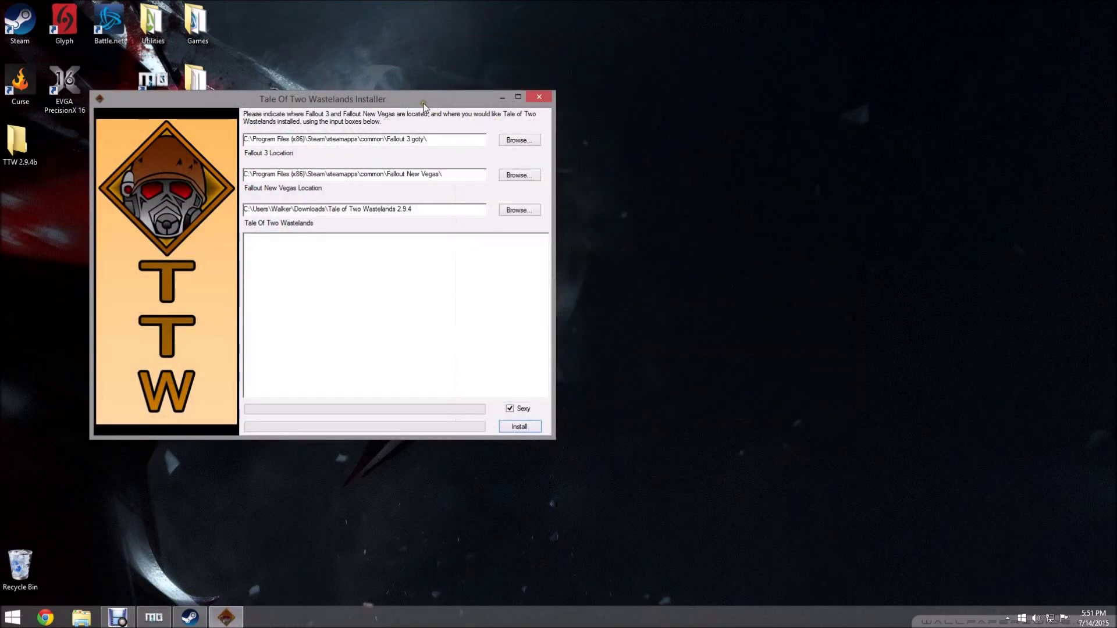
left_click_drag(423, 105, 632, 103)
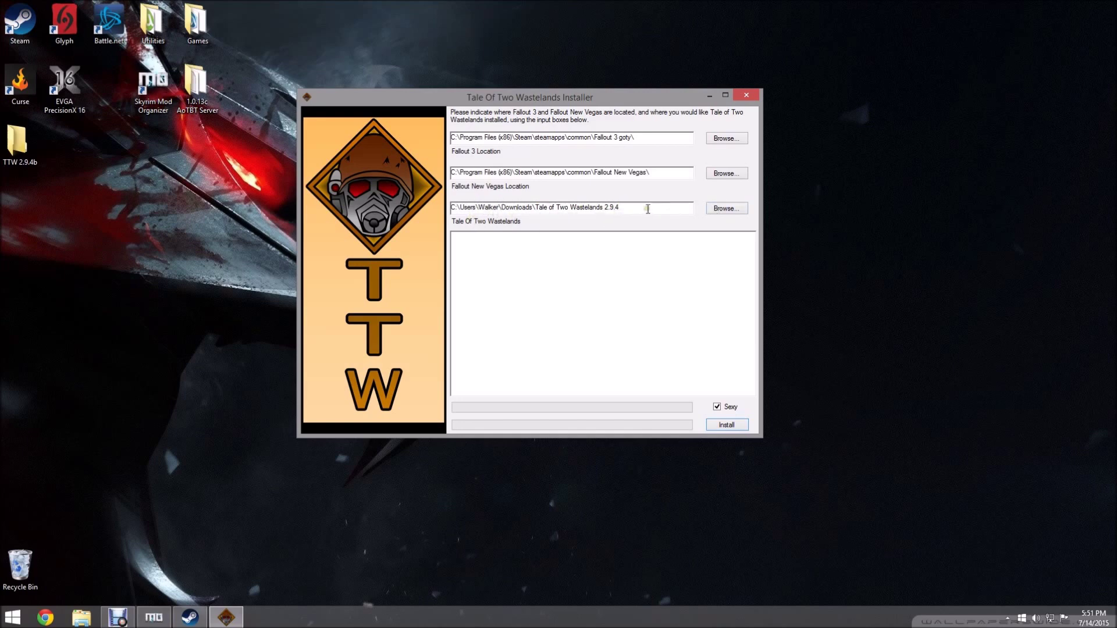
Set the Tale of Two Wastelands output location to the TTW 2.9.4b folder on the desktop, keeping the file name TaleOfTwoWastelands.fomod
left_click_drag(647, 209, 433, 207)
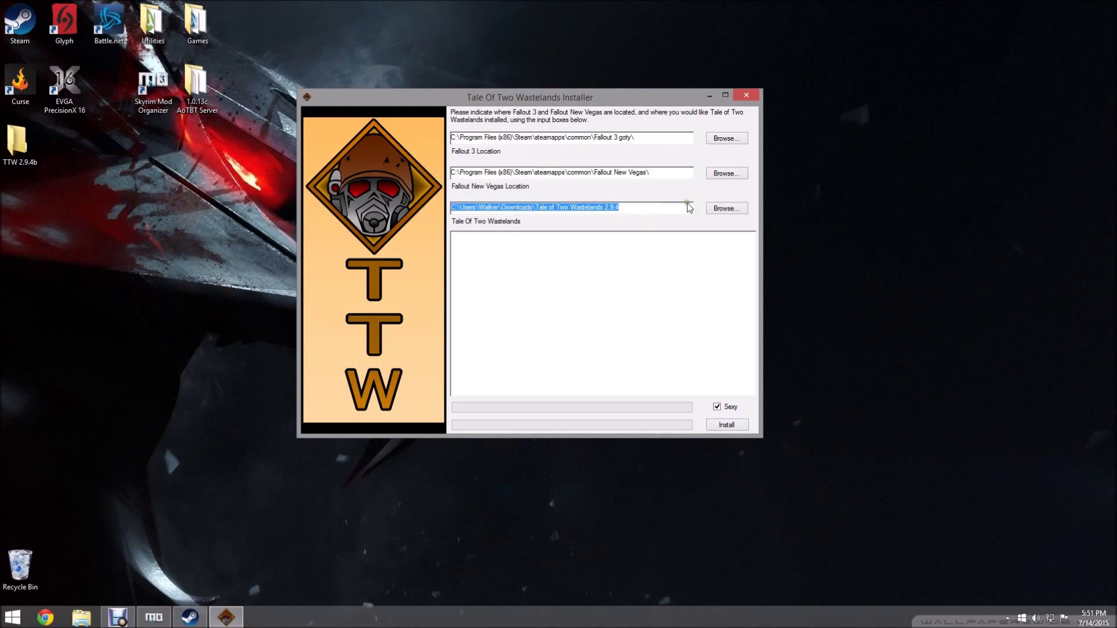
left_click(725, 209)
left_click(668, 347)
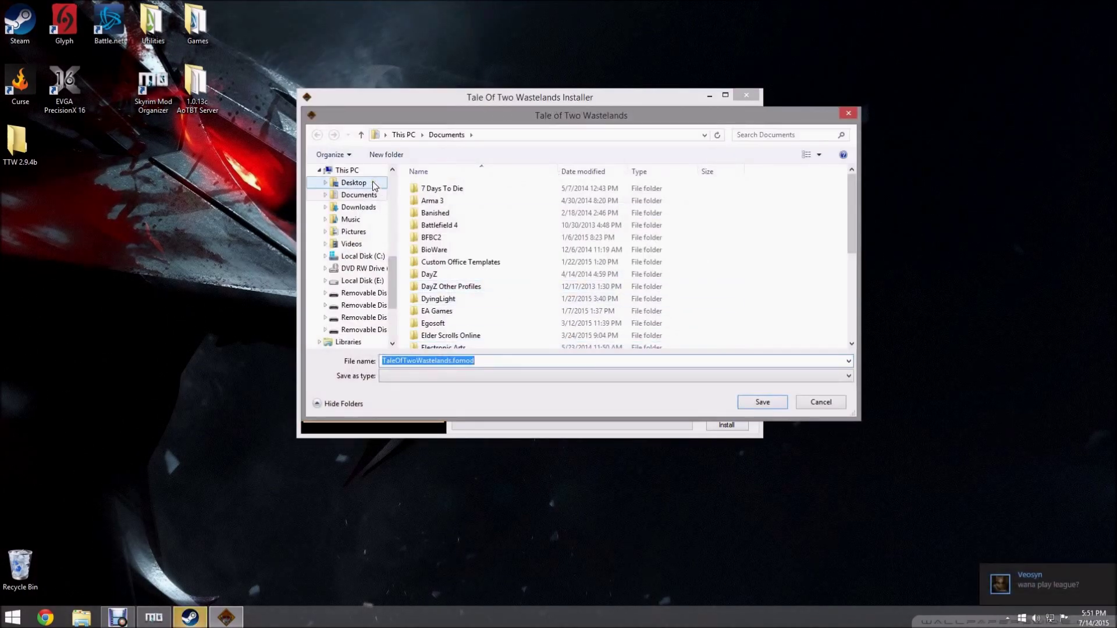
left_click(372, 182)
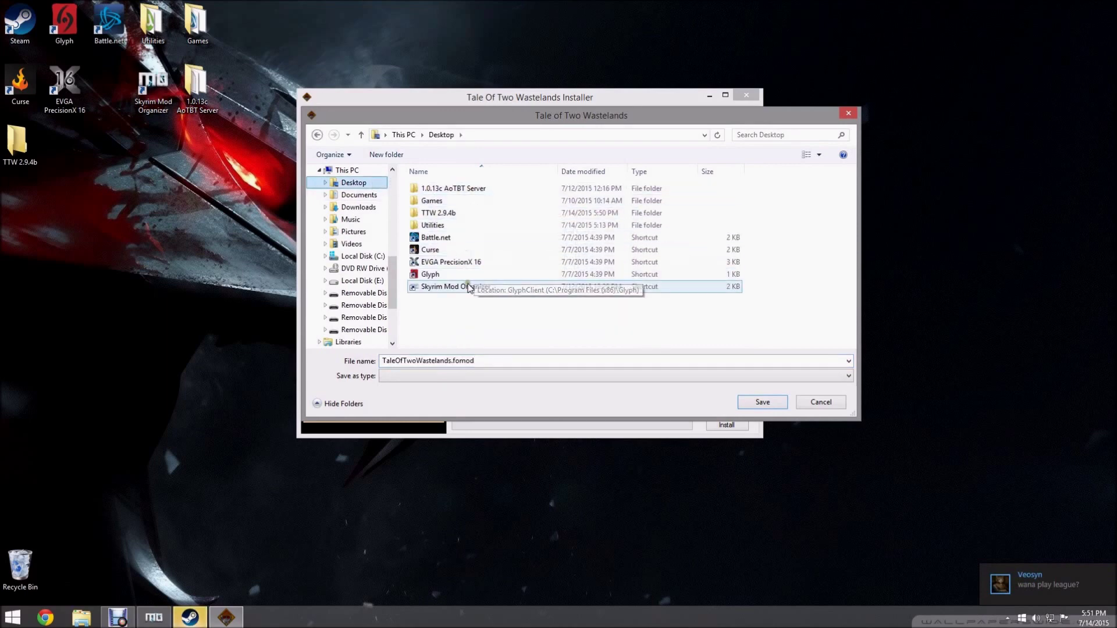
left_click(463, 214)
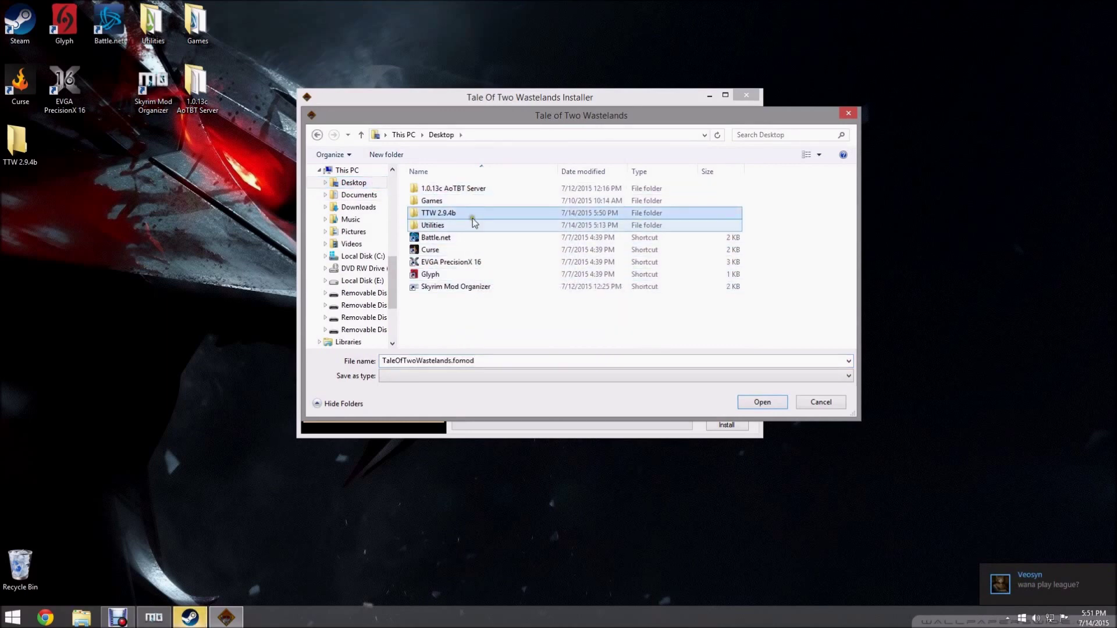
left_click(760, 402)
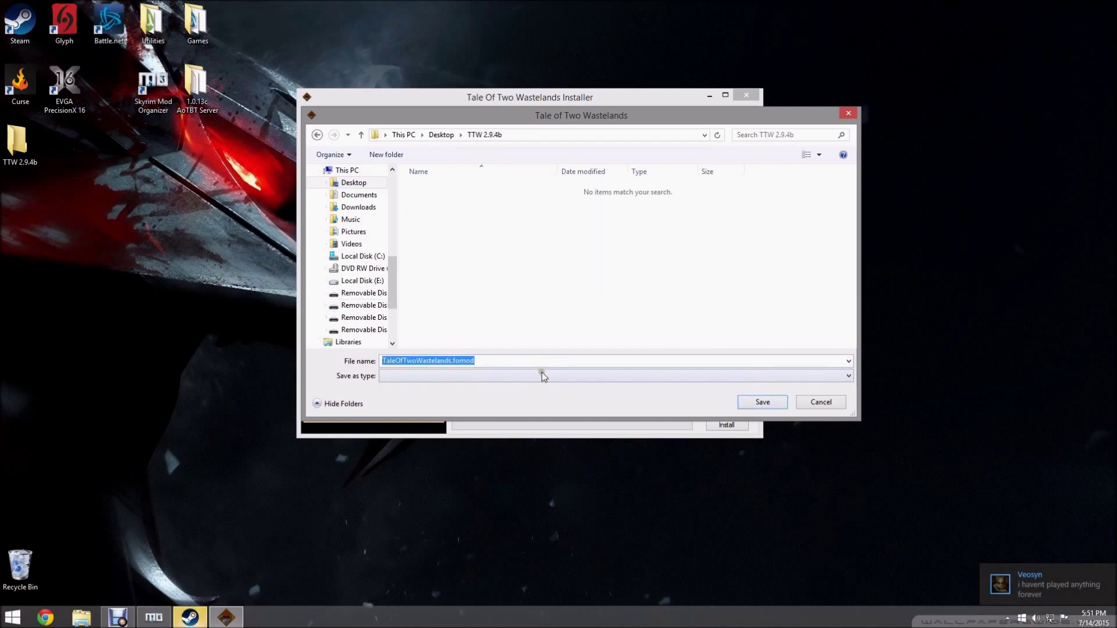
key("Return")
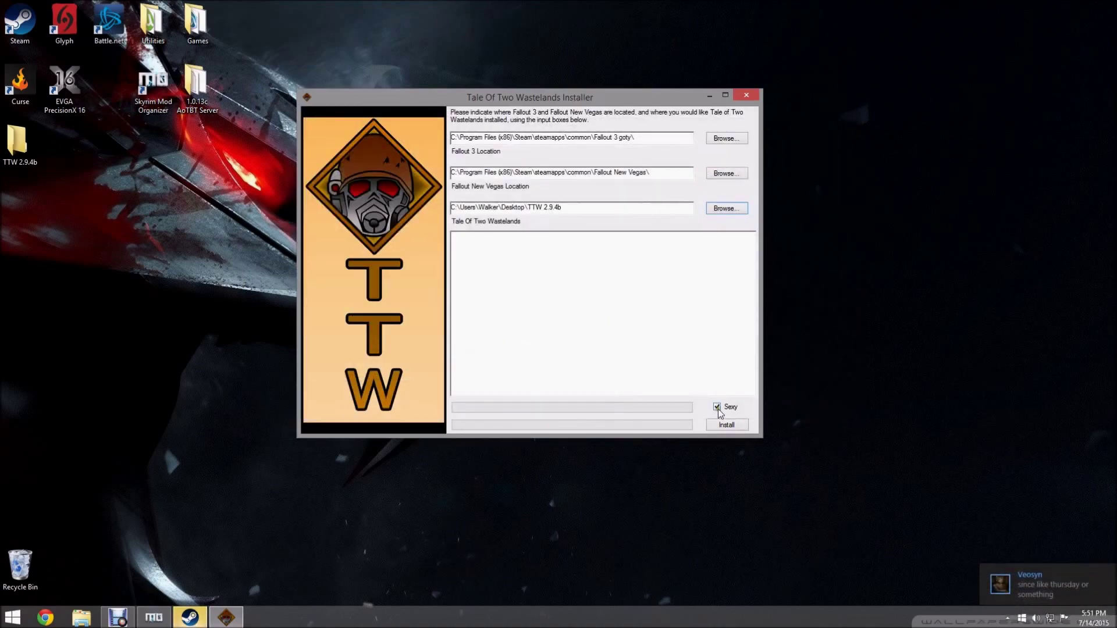
Run the Tale of Two Wastelands installation, decline building FOMODs automatically, and close the installer
left_click(728, 427)
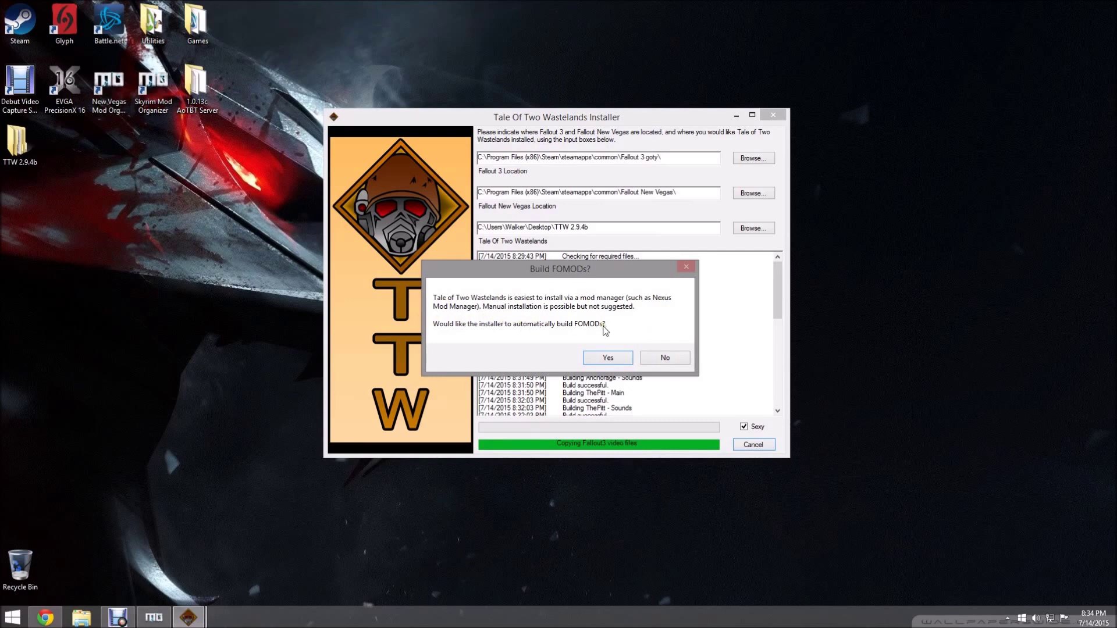
left_click(660, 358)
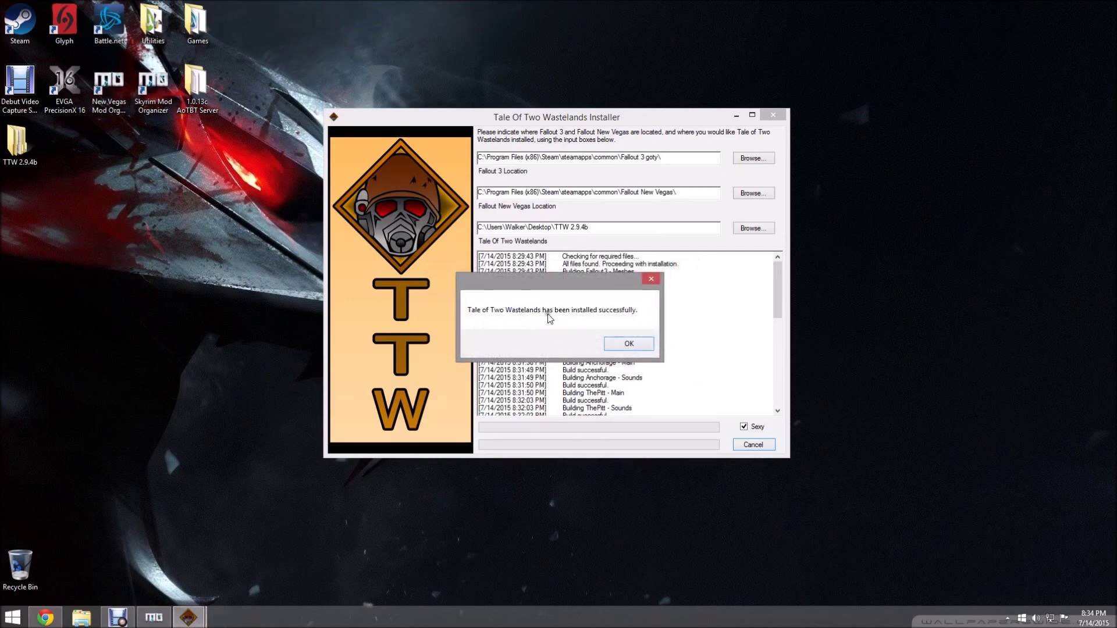
left_click(623, 344)
left_click(772, 115)
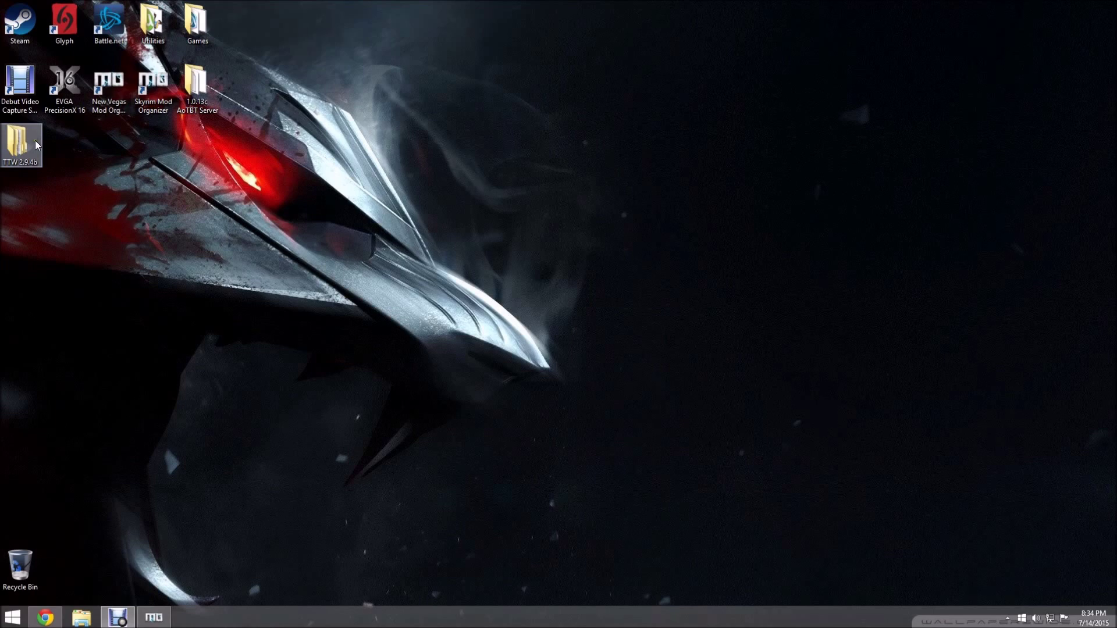
Open the TTW 2.9.4b folder and create a new desktop folder beside it named Tale of Two Wastelands 2.9.4b
double_click(36, 142)
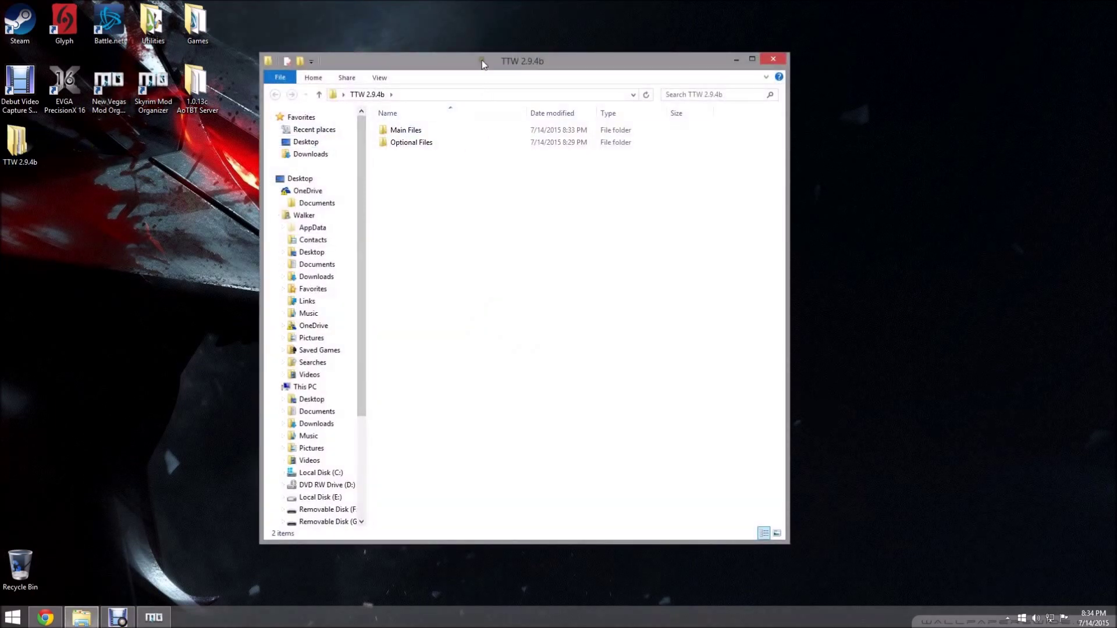
left_click_drag(482, 62, 269, 52)
right_click(863, 321)
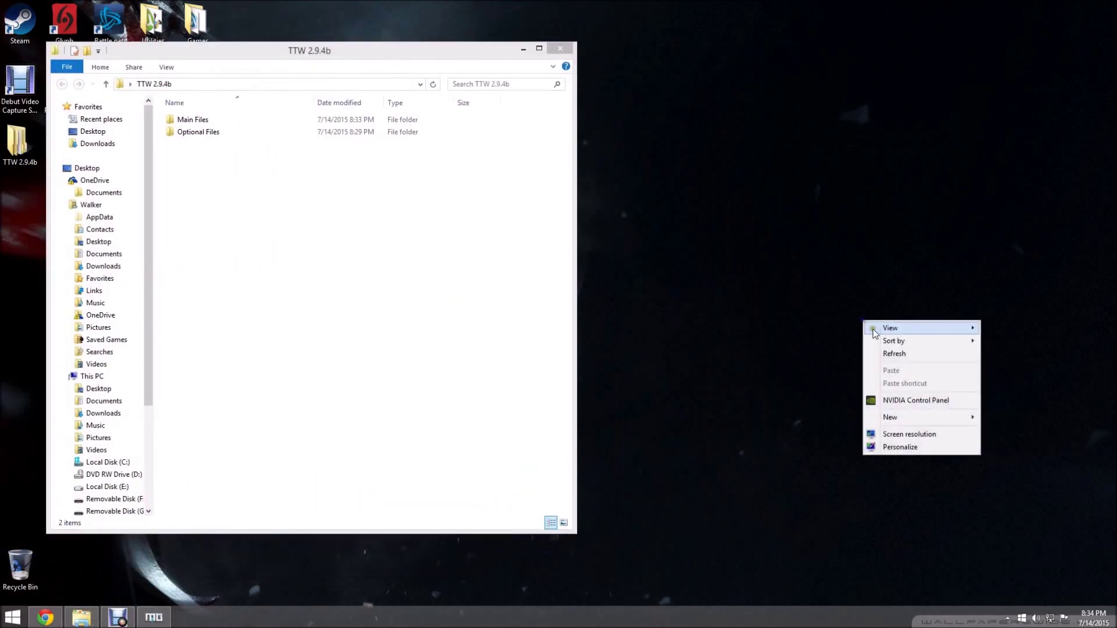
left_click(919, 419)
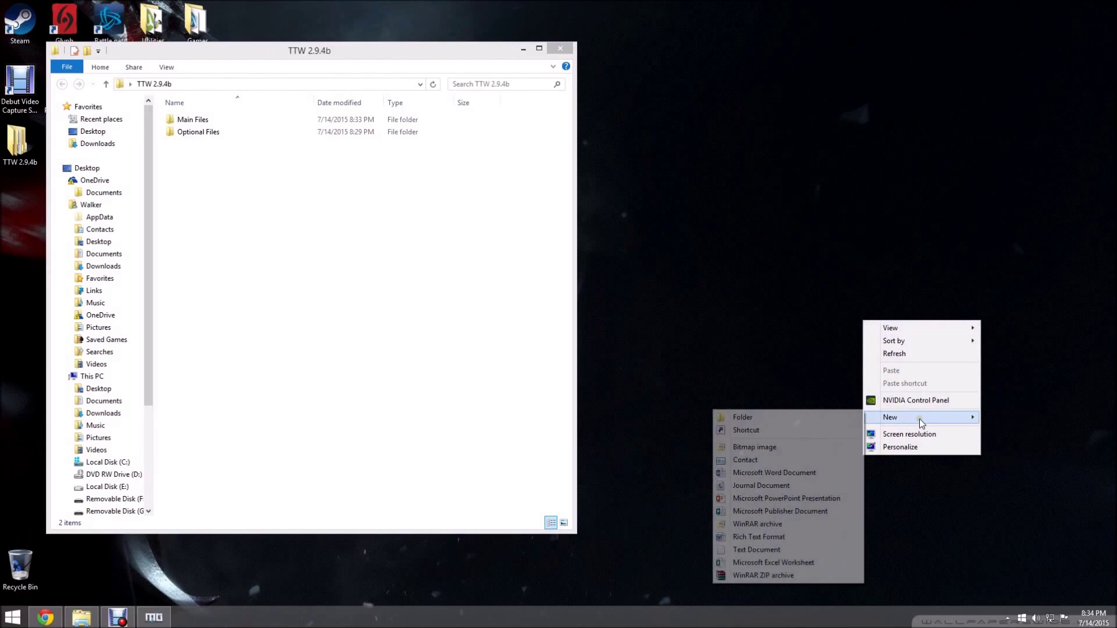
left_click(805, 422)
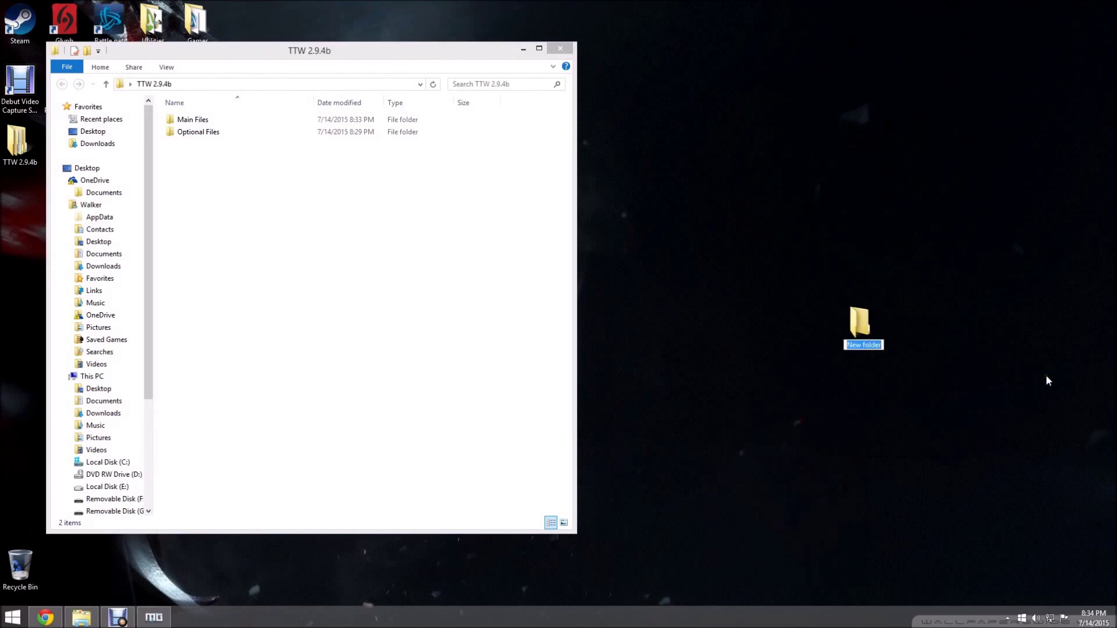
type("Tale of Two Wastelands")
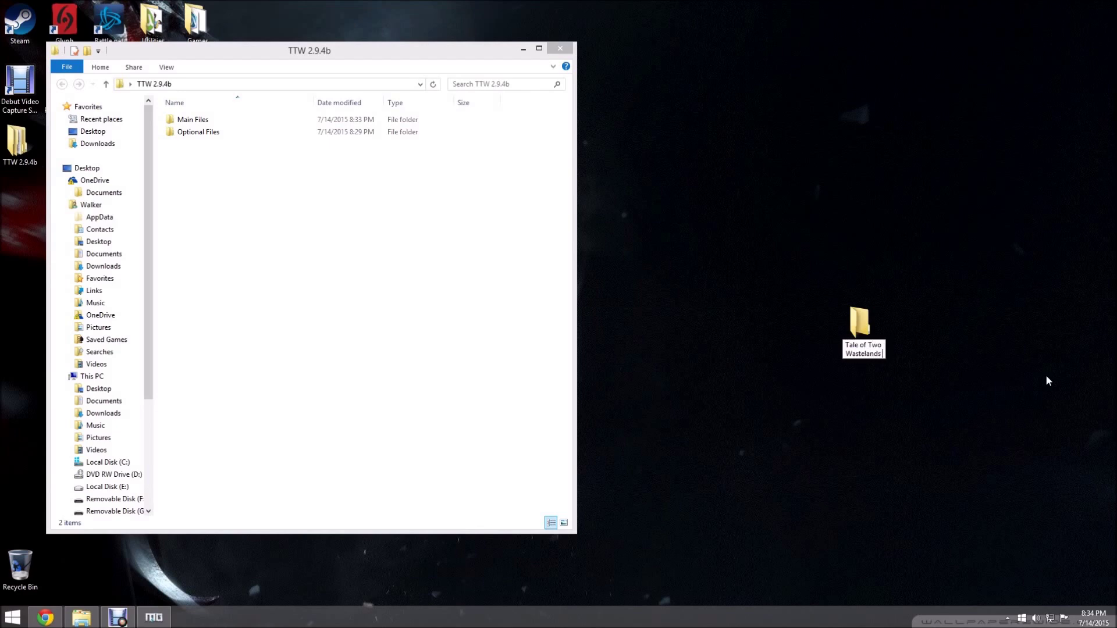
type(" 2.9.4b")
key("Return")
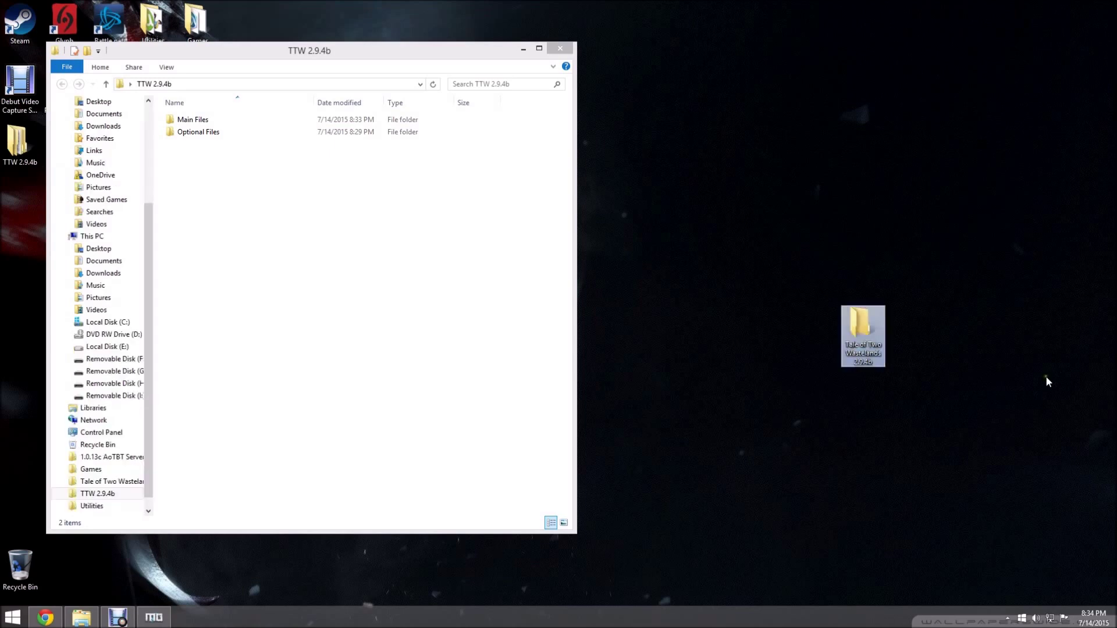
Delete the fomod folder from Main Files inside the TTW 2.9.4b folder
left_click_drag(872, 329, 916, 146)
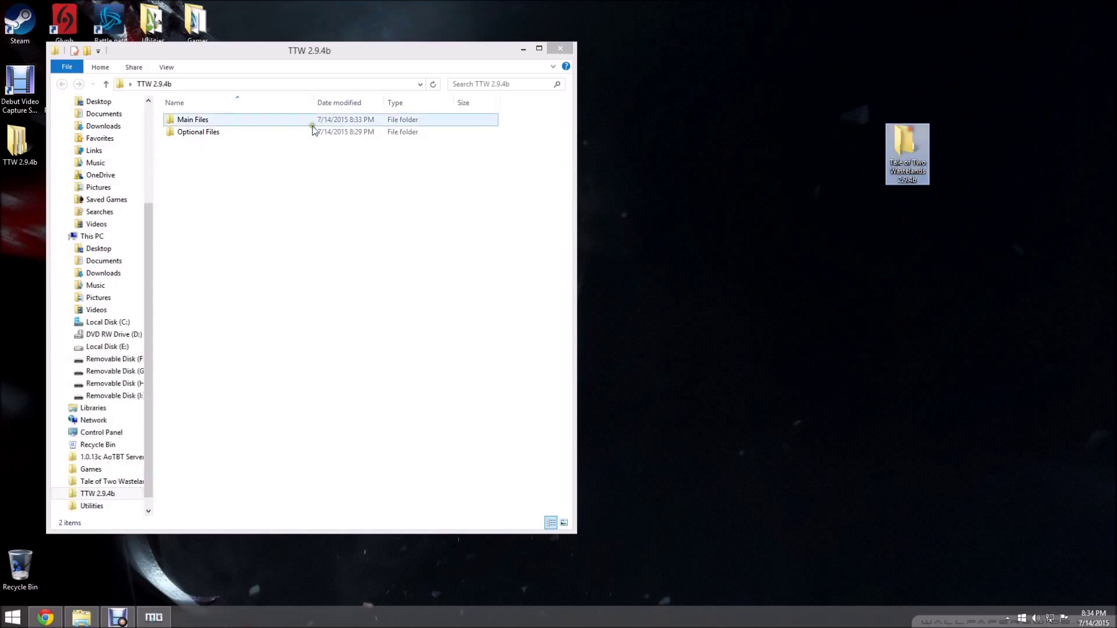
double_click(162, 119)
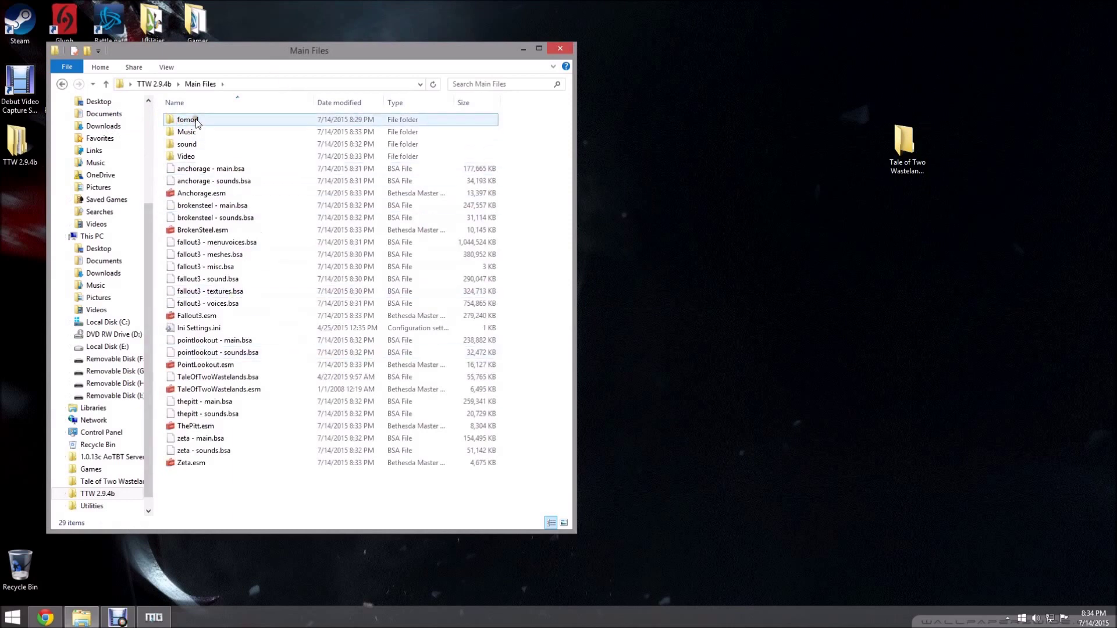
right_click(194, 120)
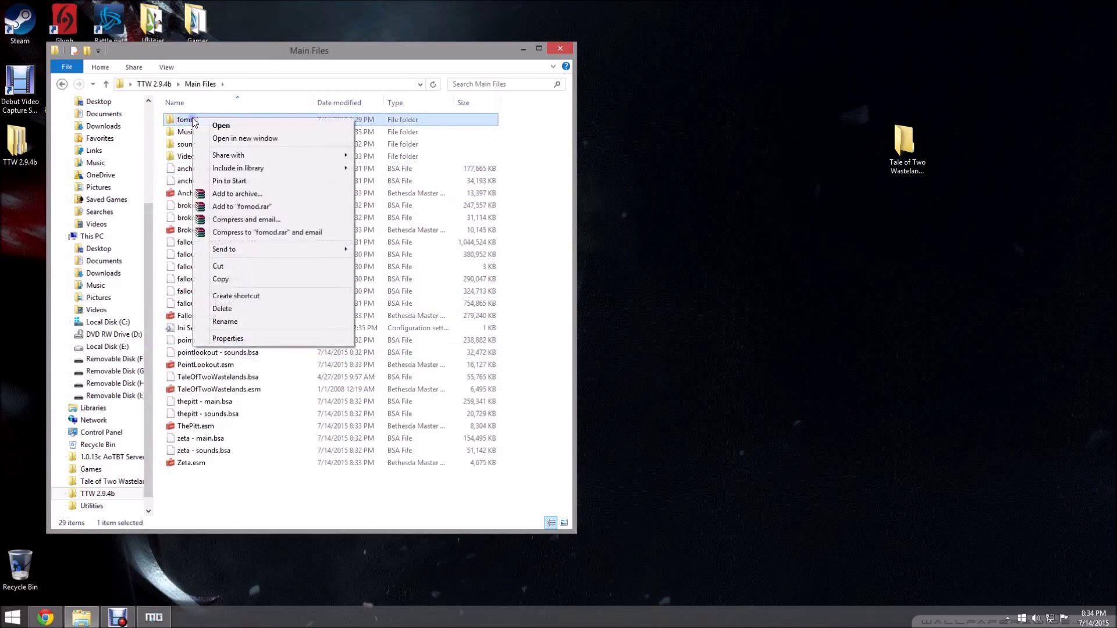
left_click(239, 305)
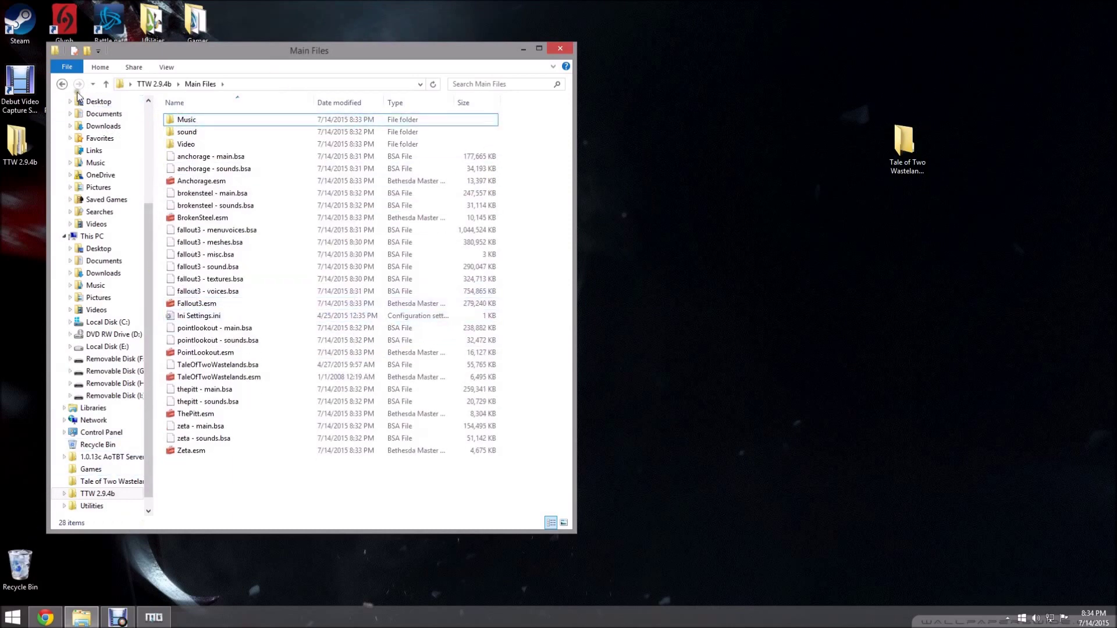
Move the Main Files folder into the Tale of Two Wastelands 2.9.4b desktop folder and rename it Data
left_click(62, 84)
left_click_drag(196, 122, 910, 169)
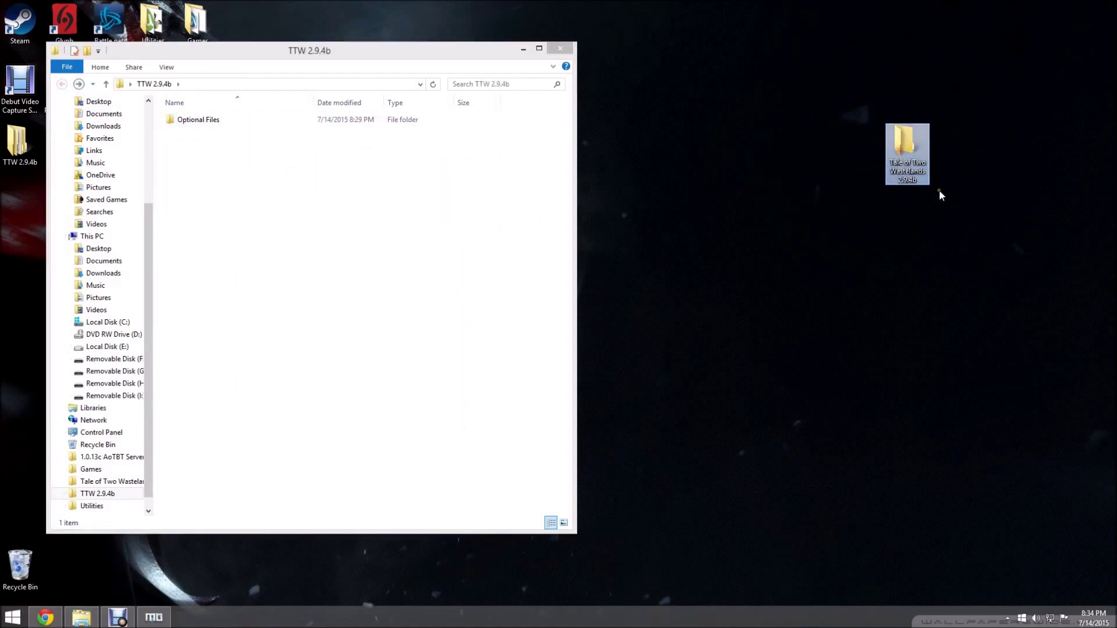
double_click(911, 166)
left_click_drag(296, 70, 844, 57)
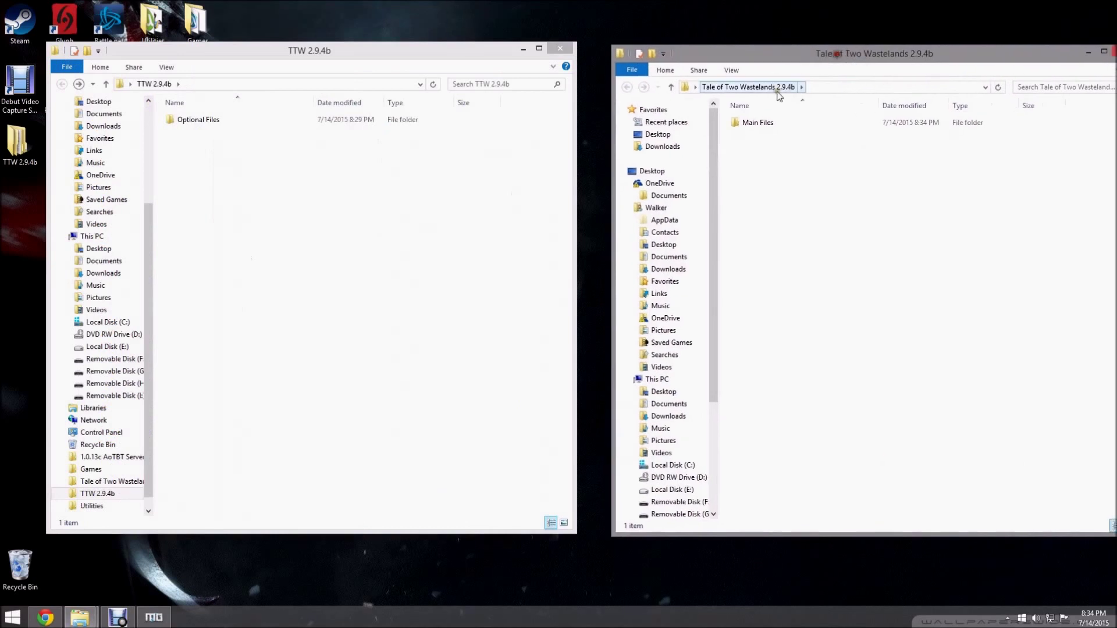
right_click(761, 123)
left_click(808, 331)
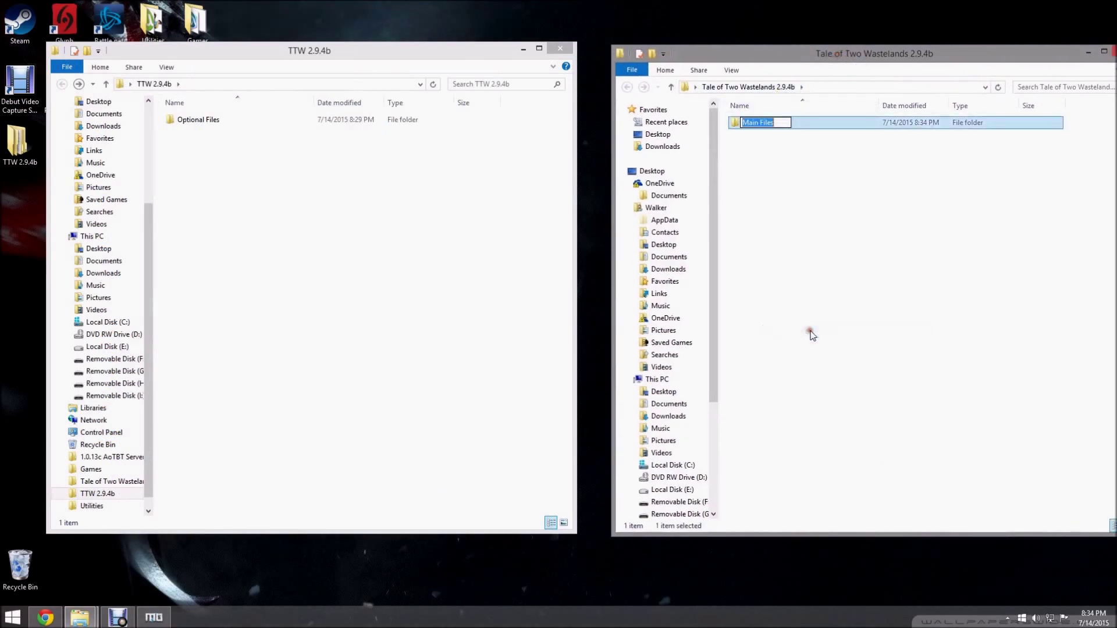
type("Dtta")
key("Return")
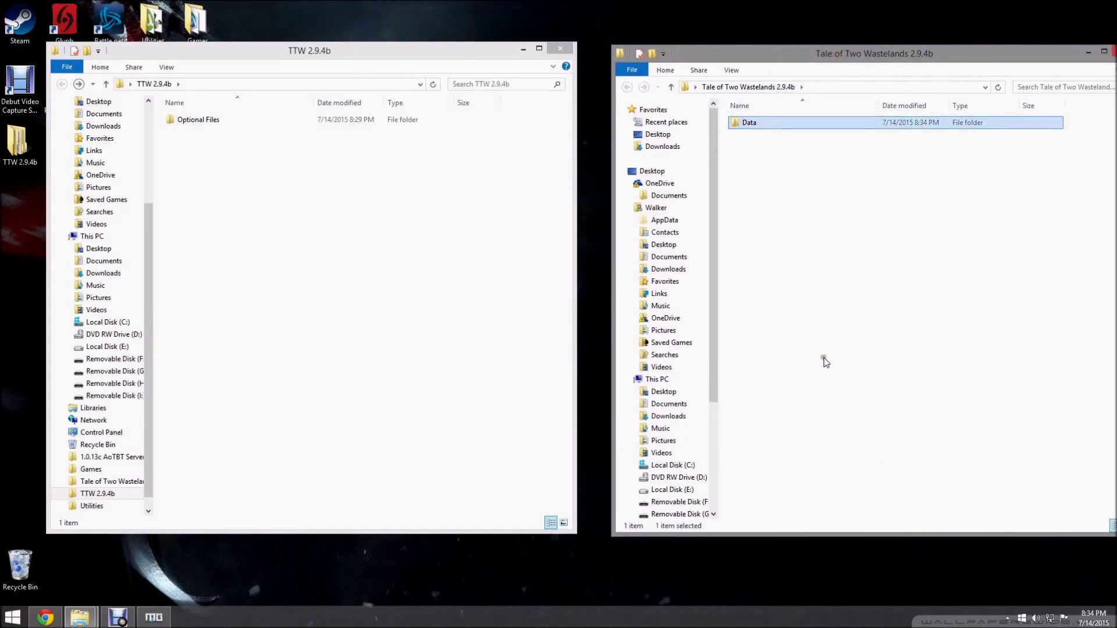
Open the Data folder and the TTW 2.9.4b Optional Files folder side by side
left_click_drag(989, 64, 959, 54)
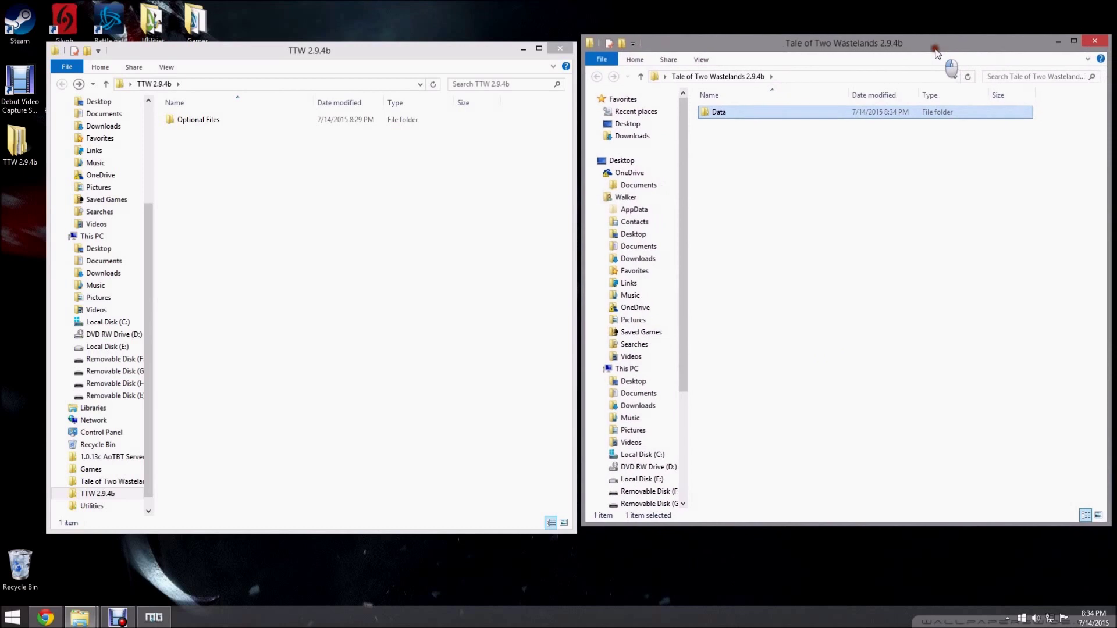
double_click(724, 110)
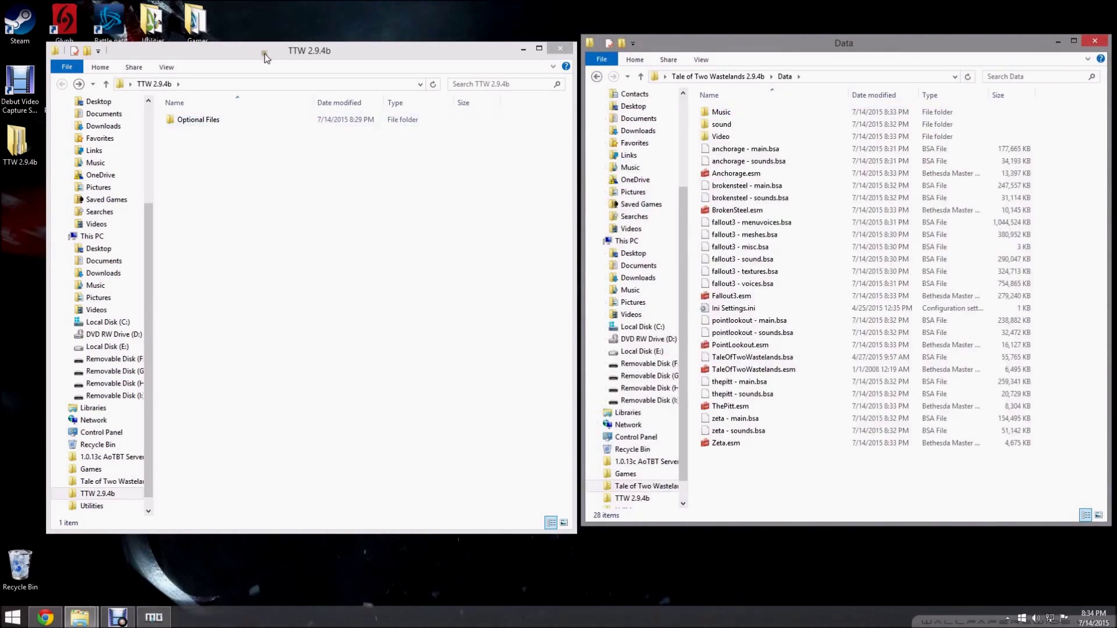
mouse_move(268, 55)
left_mouse_down()
mouse_move(278, 57)
mouse_move(264, 46)
left_mouse_up()
left_click(229, 112)
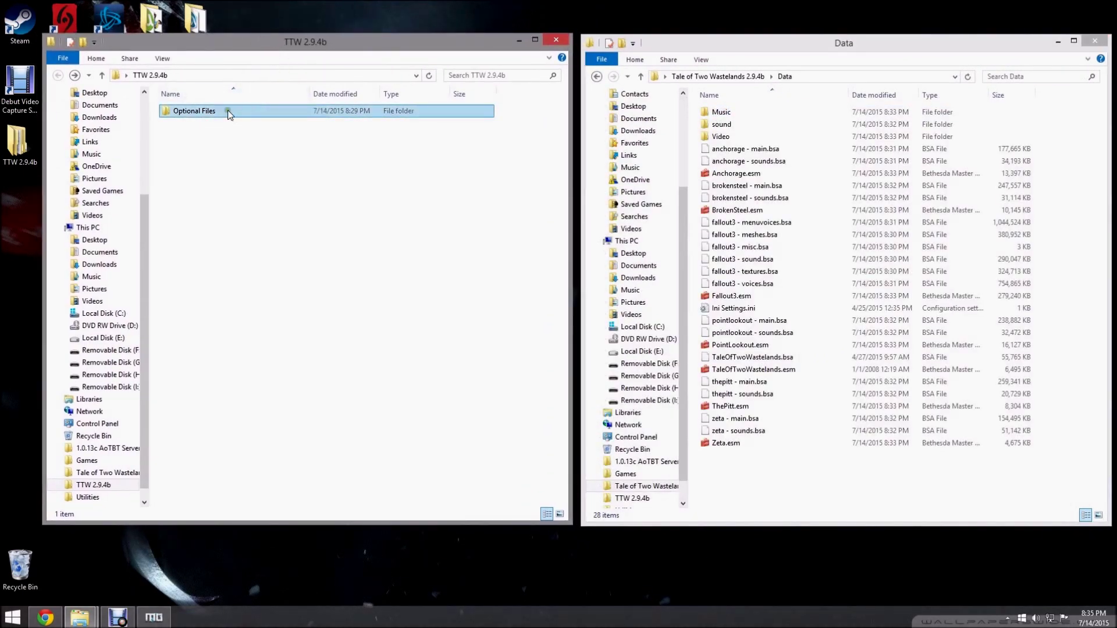
double_click(226, 112)
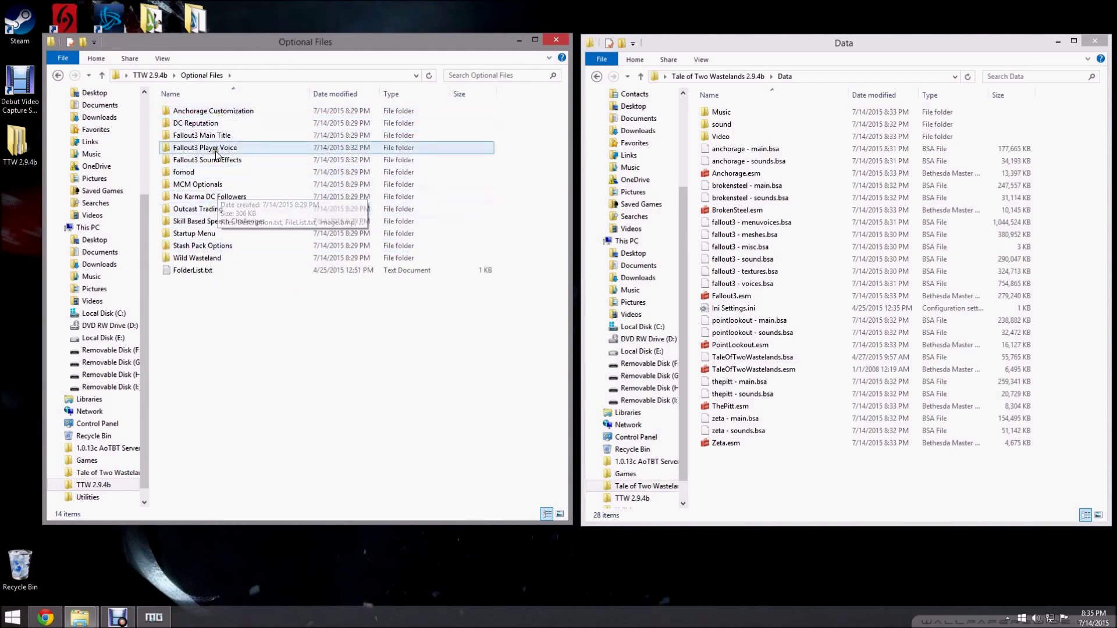
Read the Anchorage Customization description, move TTW_AnchorageCustomization.esp into the Data folder, and return to Optional Files
double_click(239, 112)
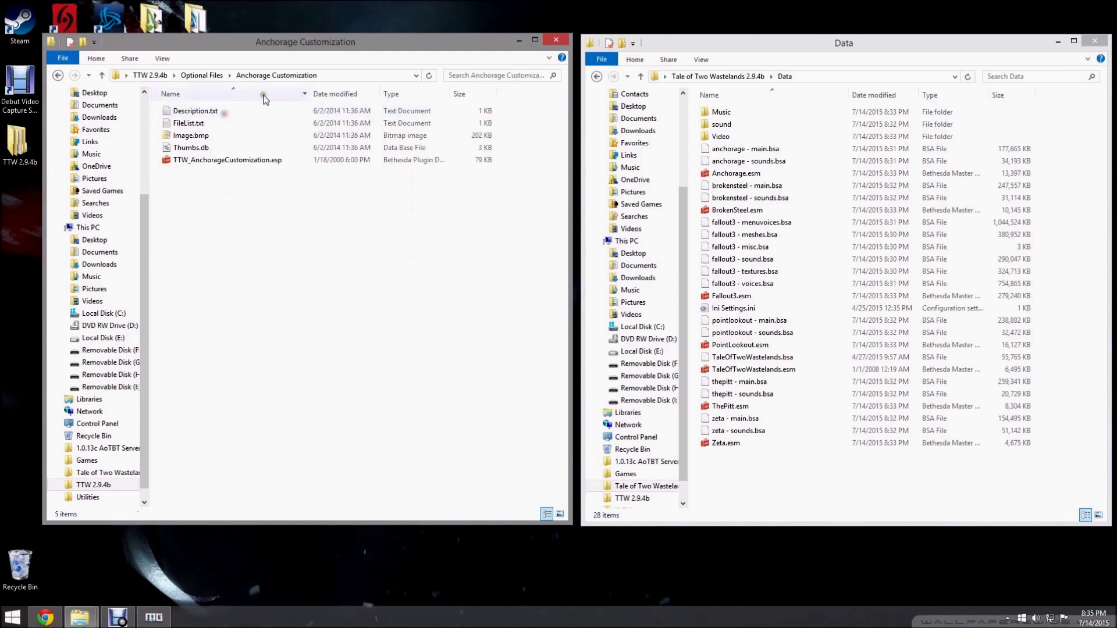
left_click(224, 159)
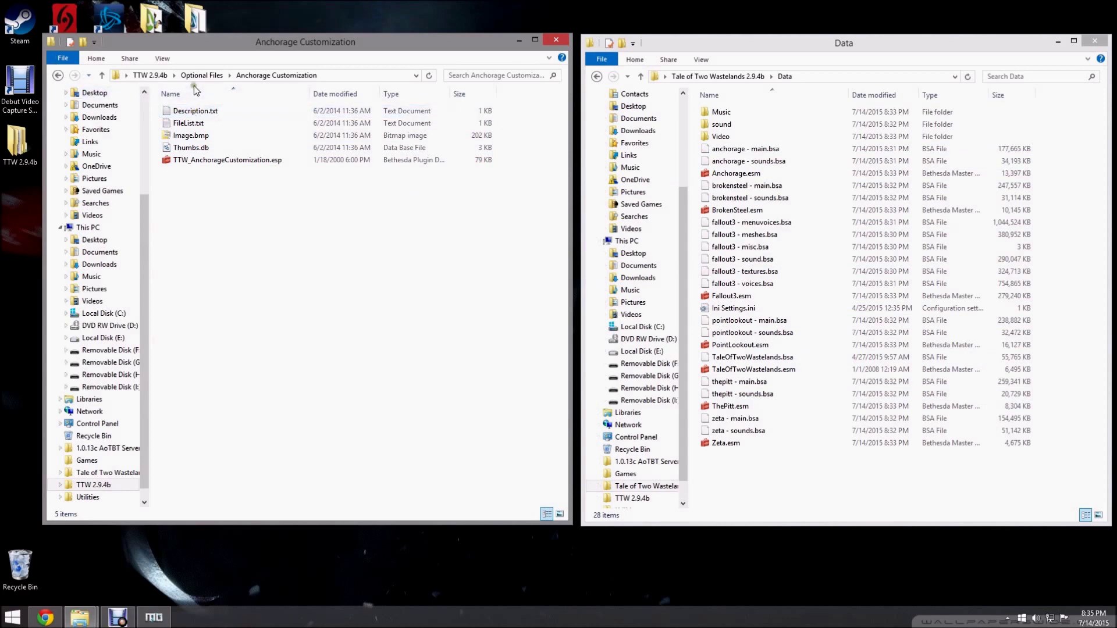
double_click(208, 110)
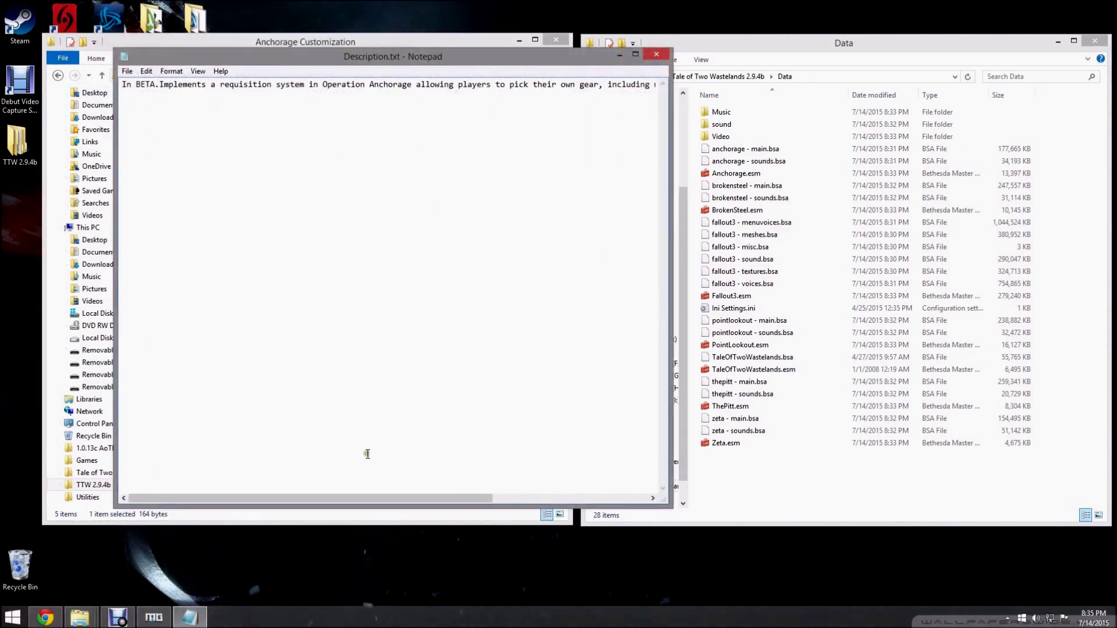
left_click(653, 56)
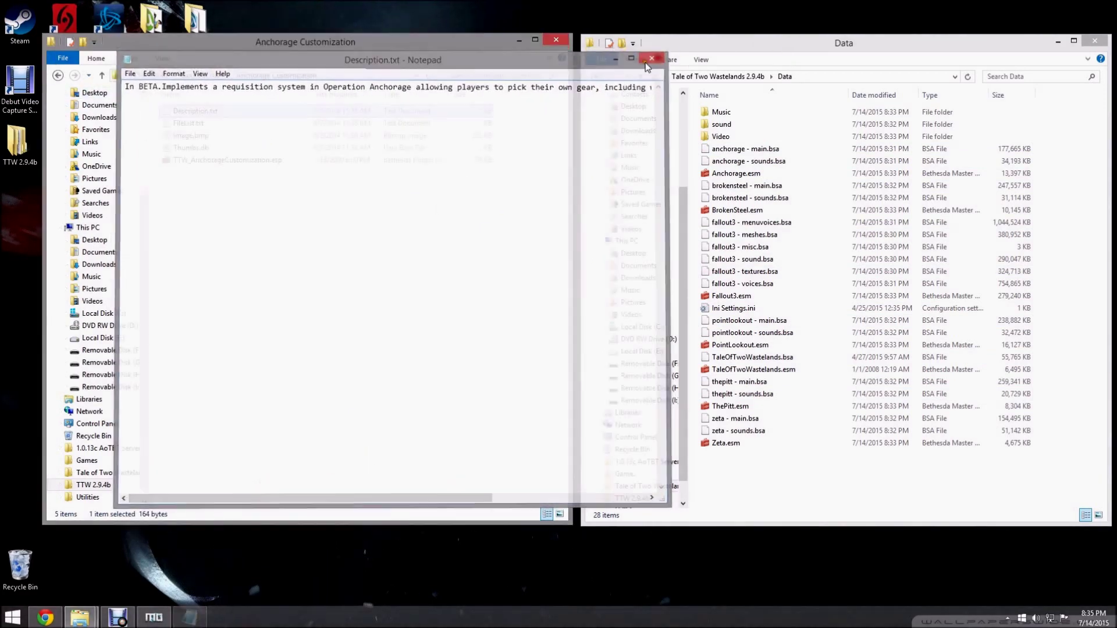
left_click_drag(245, 160, 756, 479)
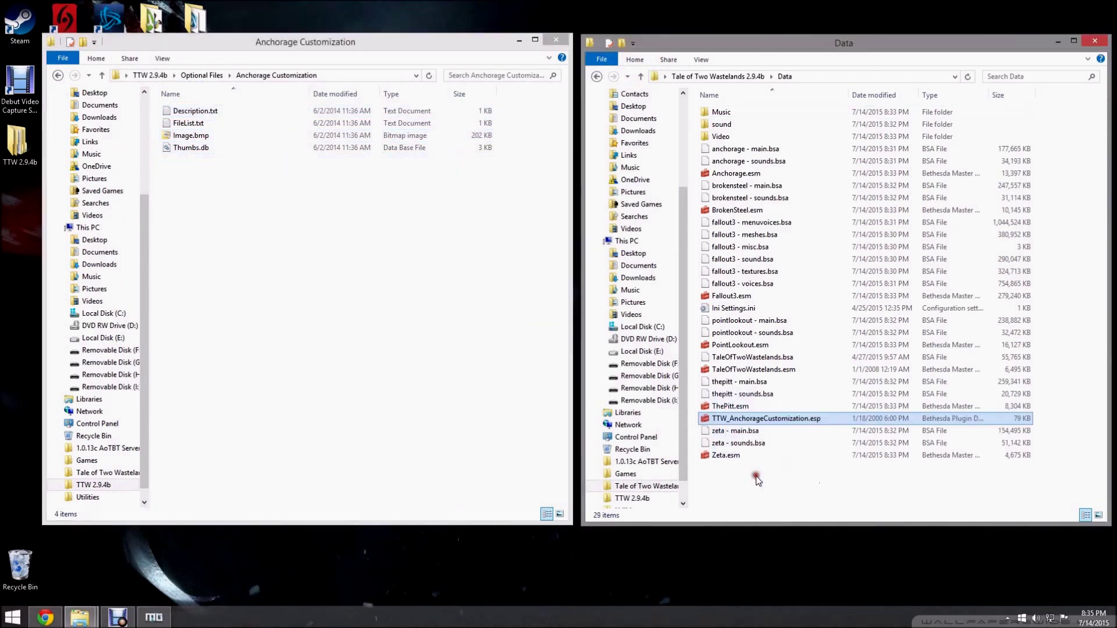
left_click(59, 75)
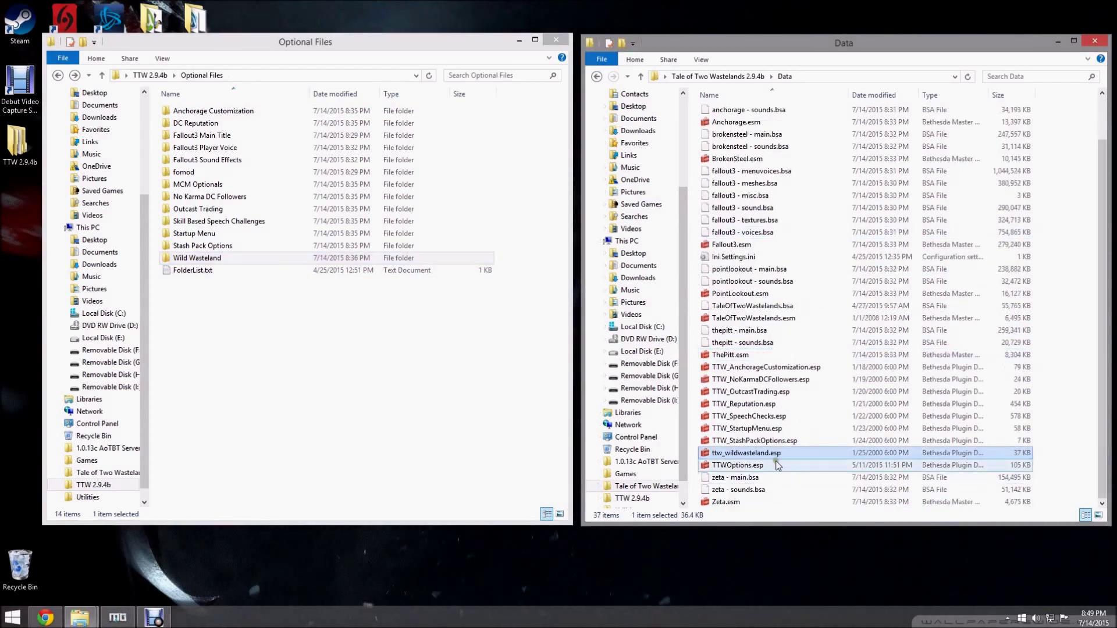
Close the Optional Files window, delete the TTW 2.9.4b folder from the desktop, and close the Data window
left_click(557, 40)
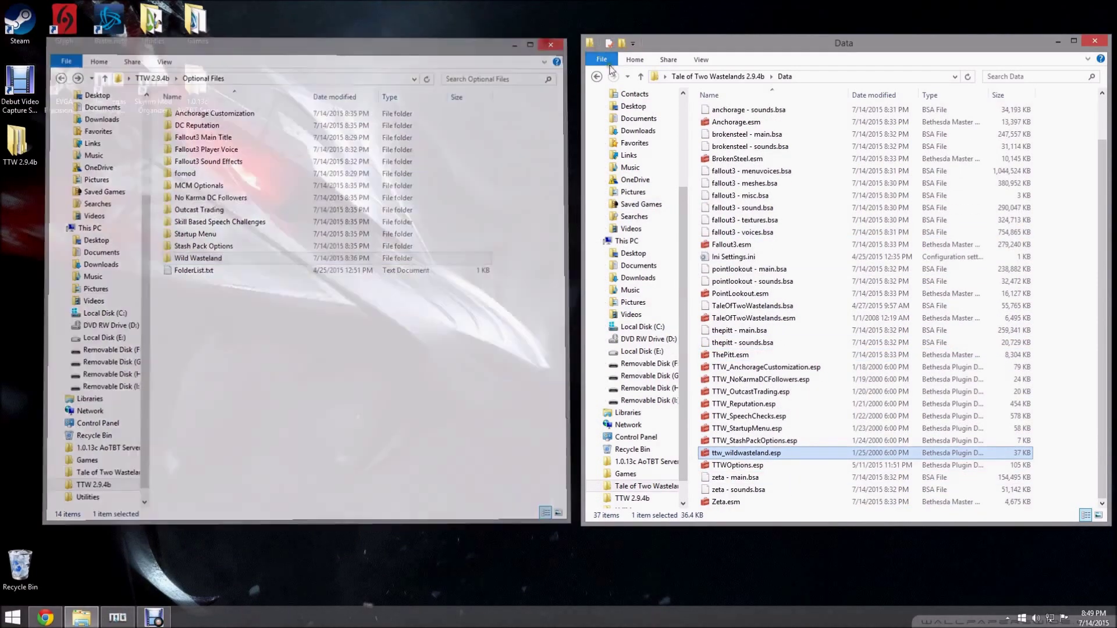
right_click(19, 140)
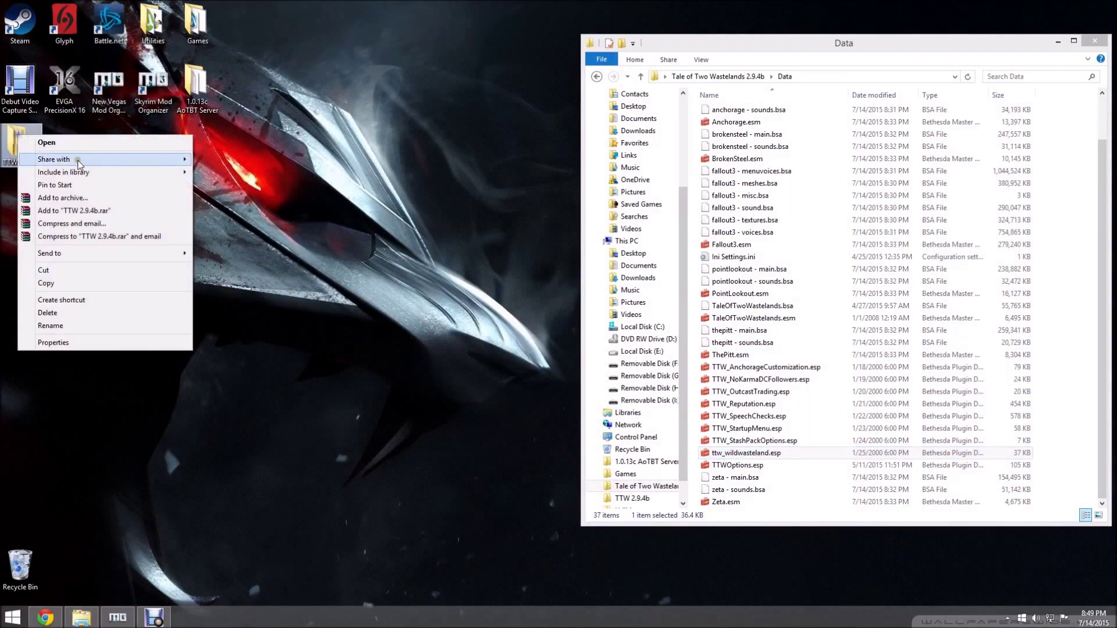
left_click(68, 316)
left_click(1058, 41)
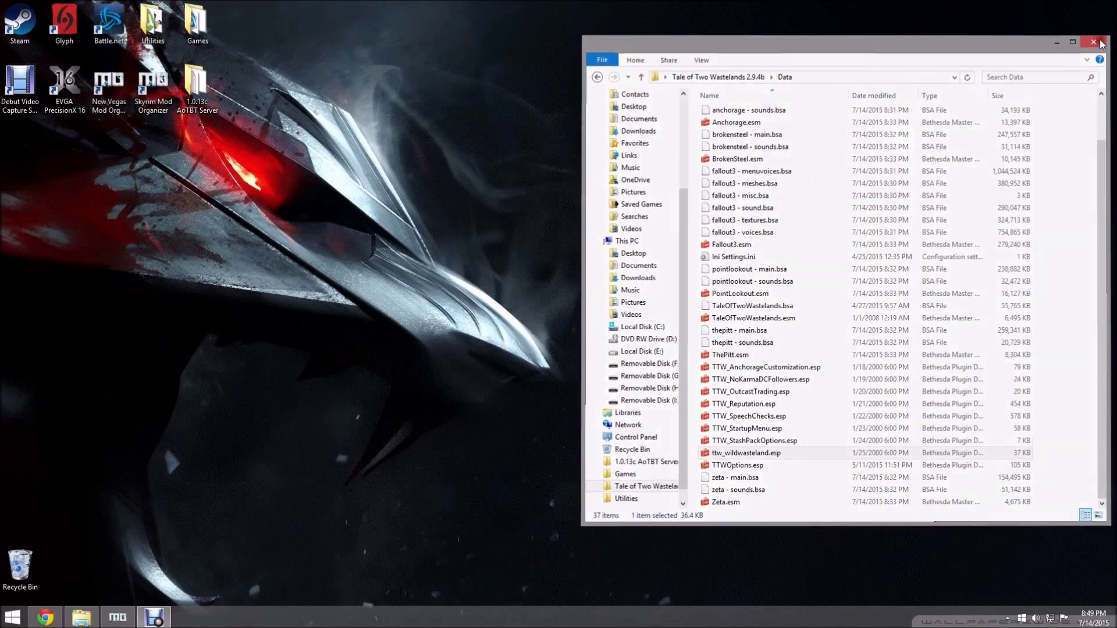
Compress the Tale of Two Wastelands 2.9.4b desktop folder into Tale of Two Wastelands 2.9.4b.rar
left_click_drag(901, 149, 561, 227)
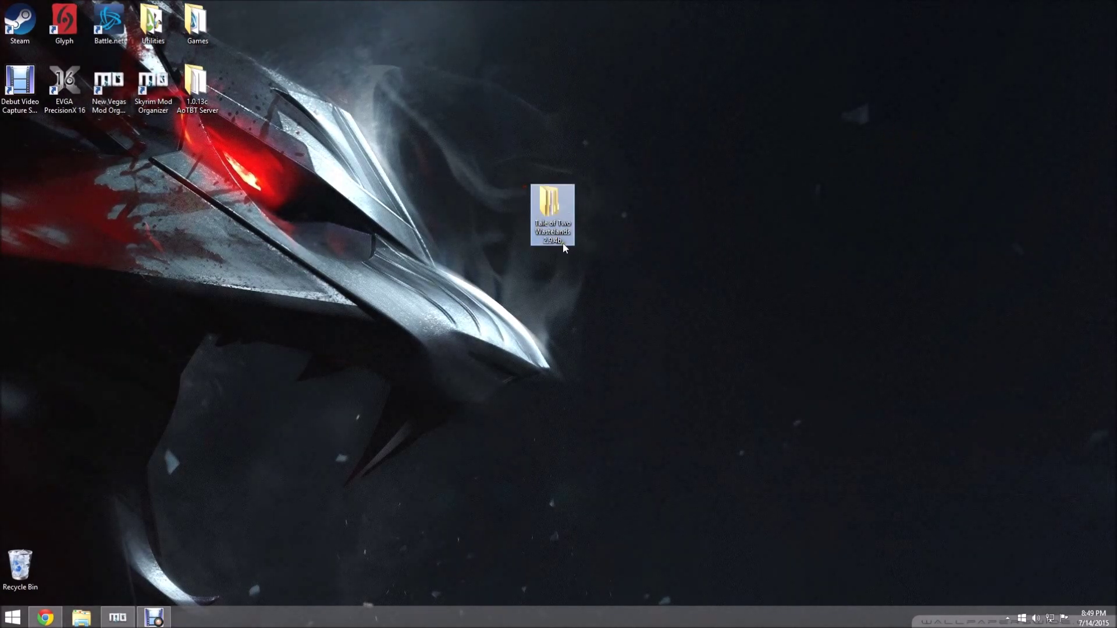
right_click(549, 223)
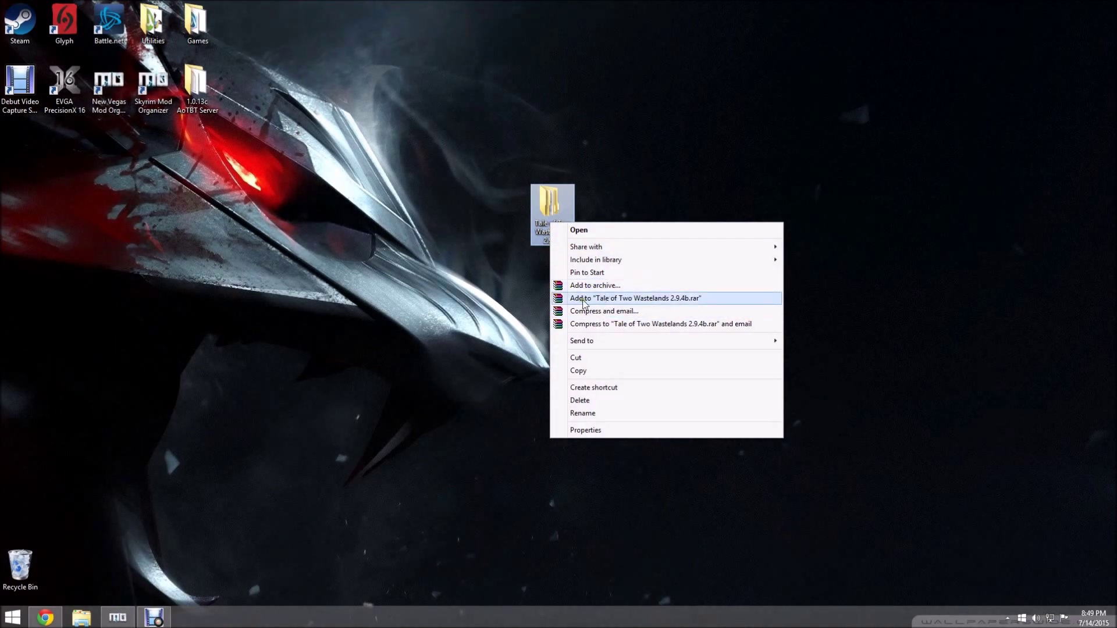
left_click(607, 299)
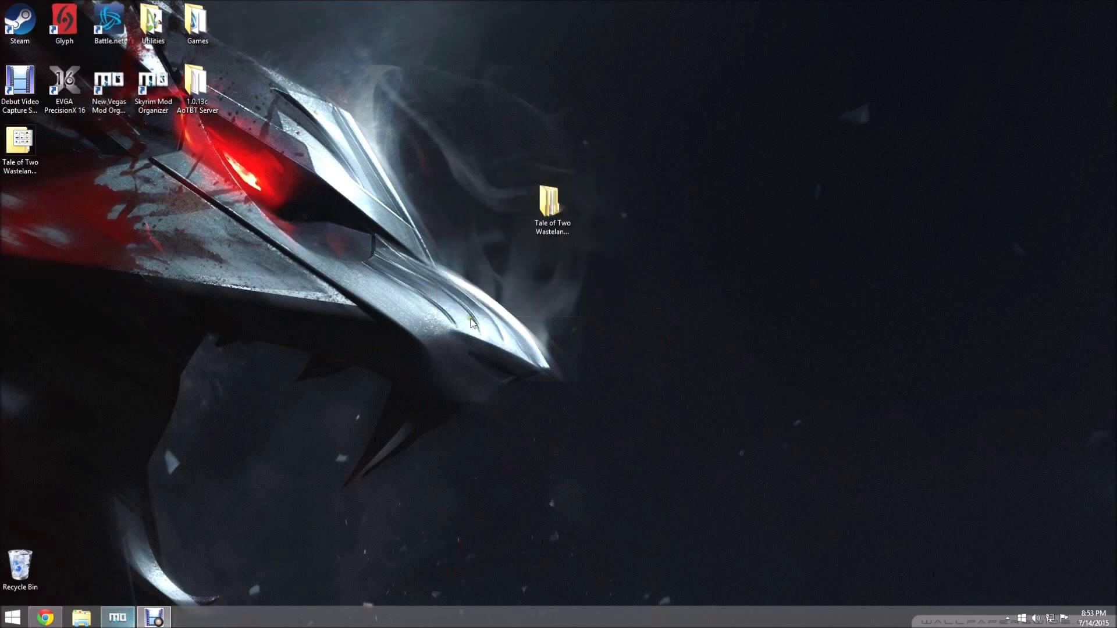
Discard the uncompressed Tale of Two Wastelands 2.9.4b folder and empty the Recycle Bin
left_click_drag(552, 205, 20, 564)
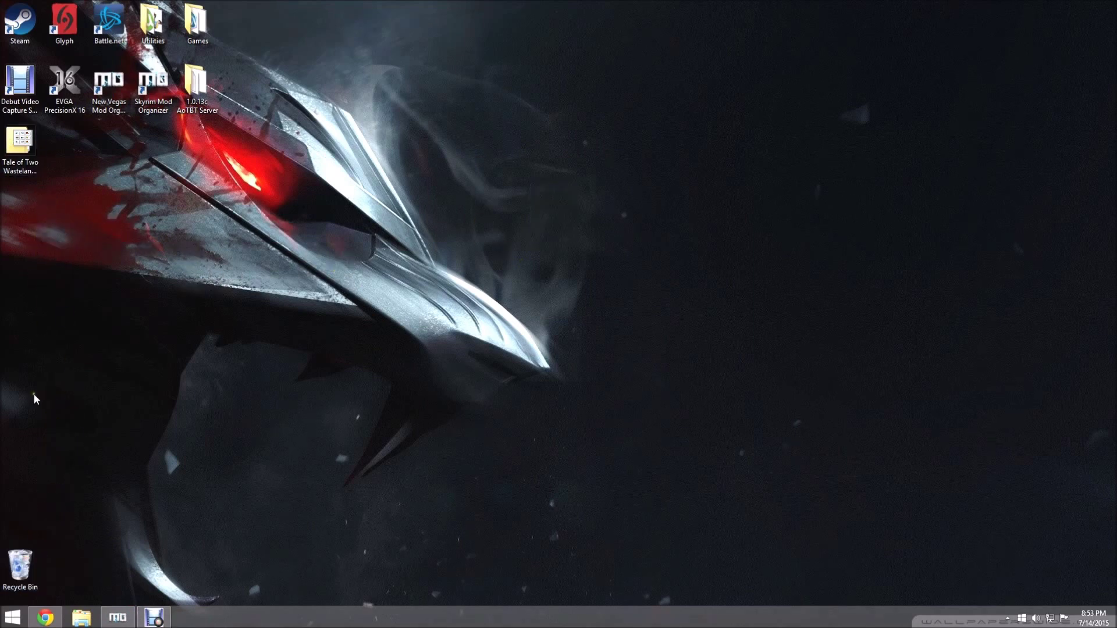
right_click(28, 587)
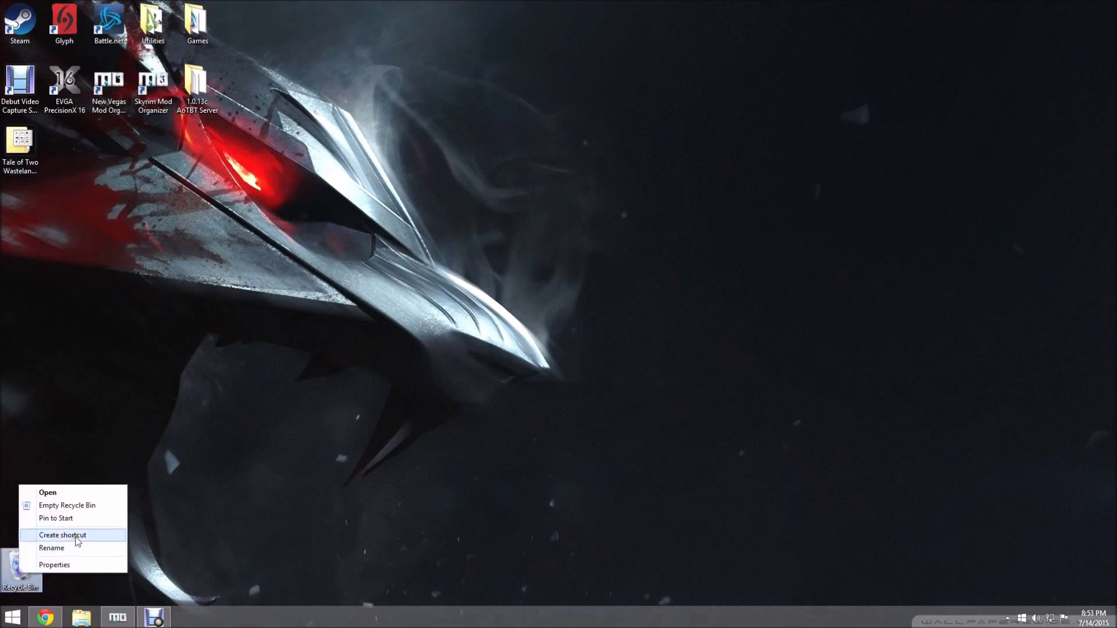
left_click(52, 503)
key("Return")
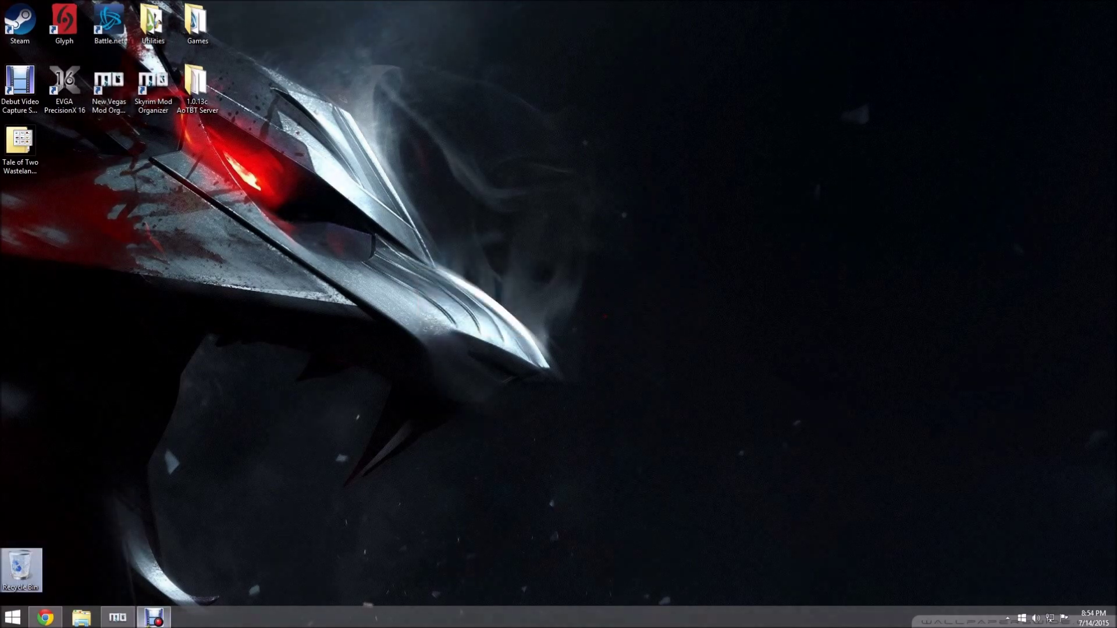
Switch to New Vegas Mod Organizer and start installing a mod from the desktop archive Tale of Two Wastelands 2.9.4b.rar
left_click(128, 619)
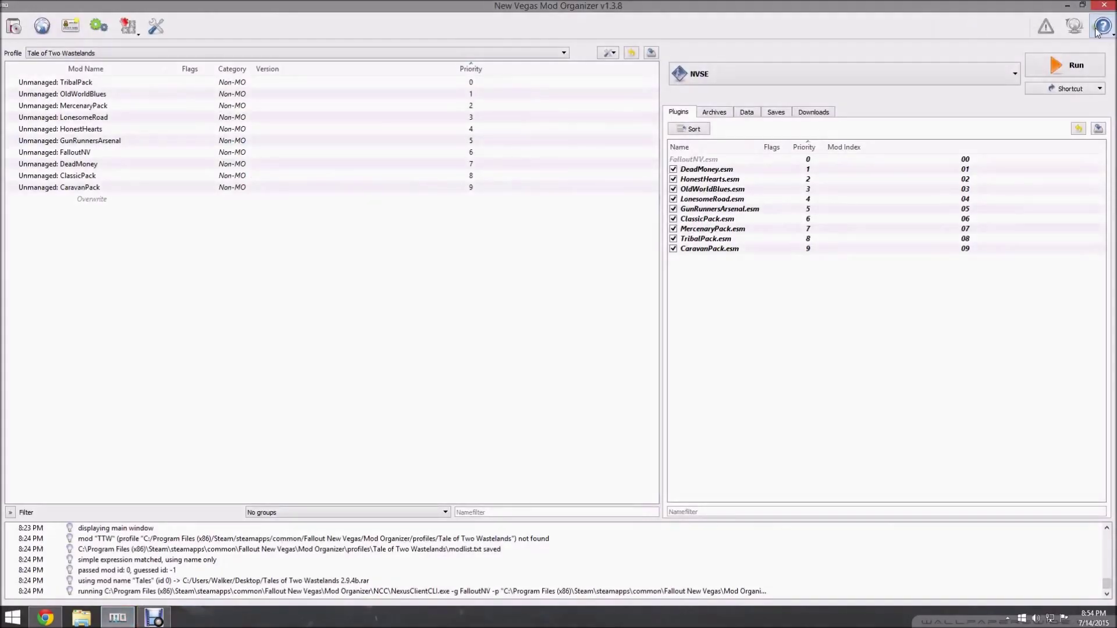
left_click(13, 26)
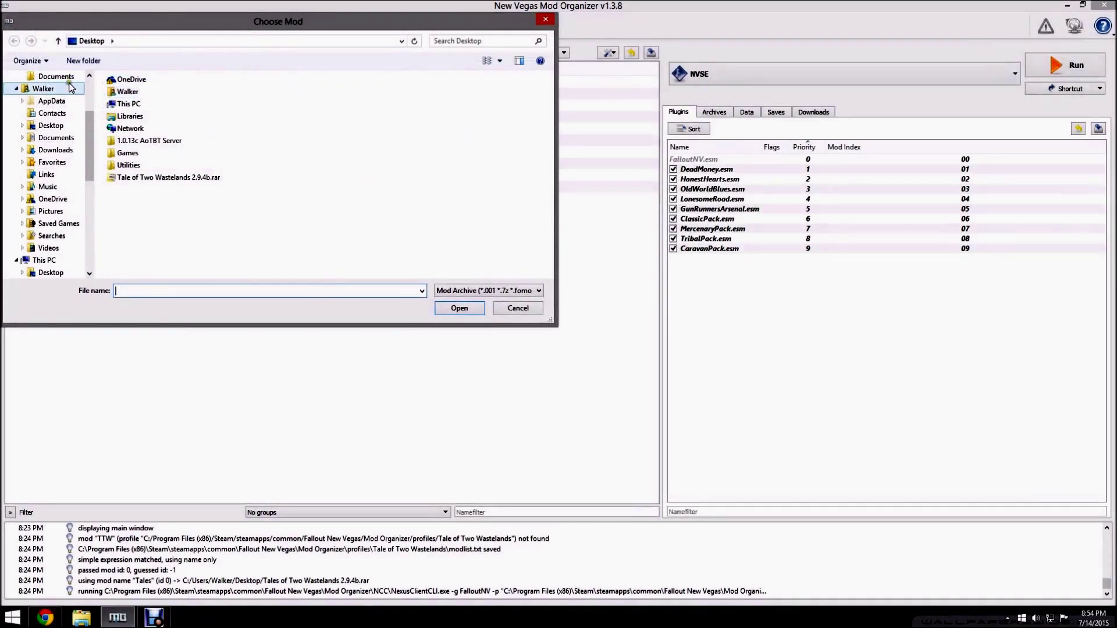
left_click(53, 126)
left_click(184, 132)
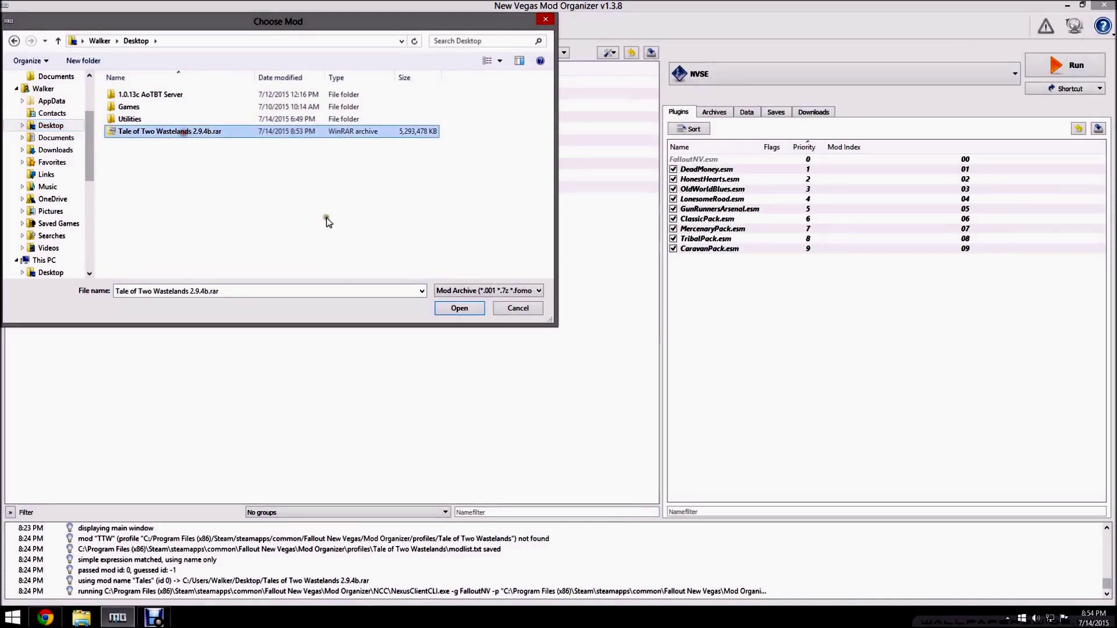
left_click(459, 307)
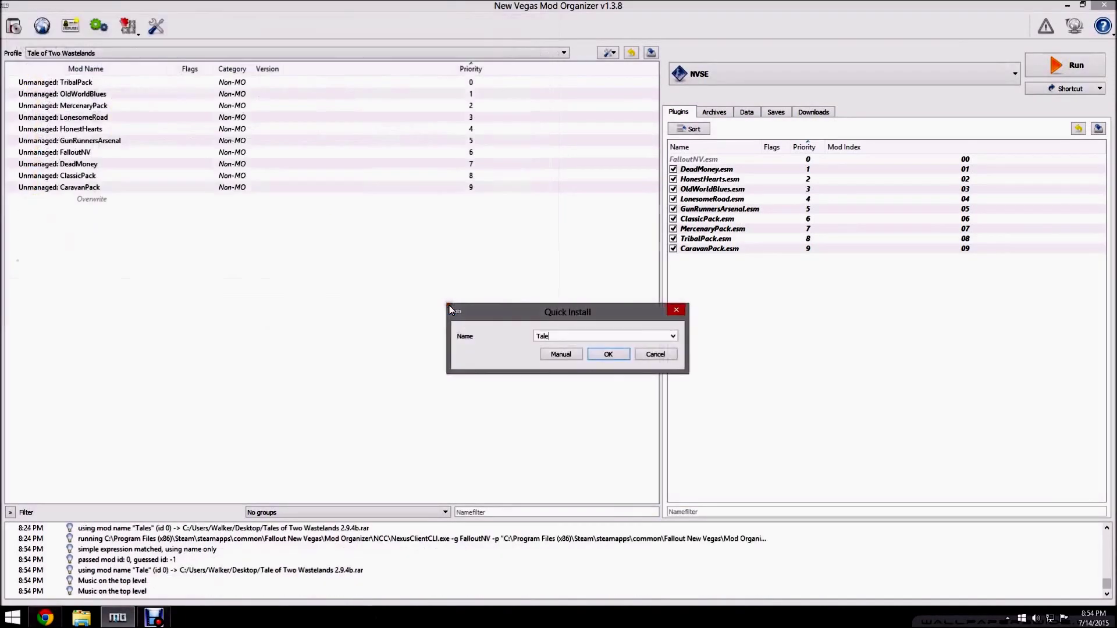
Name the mod Tale of Two Wastelands 2.9.4b, choose manual installation, and set its Data folder as the data directory
left_click(673, 336)
left_click(652, 351)
left_click(554, 356)
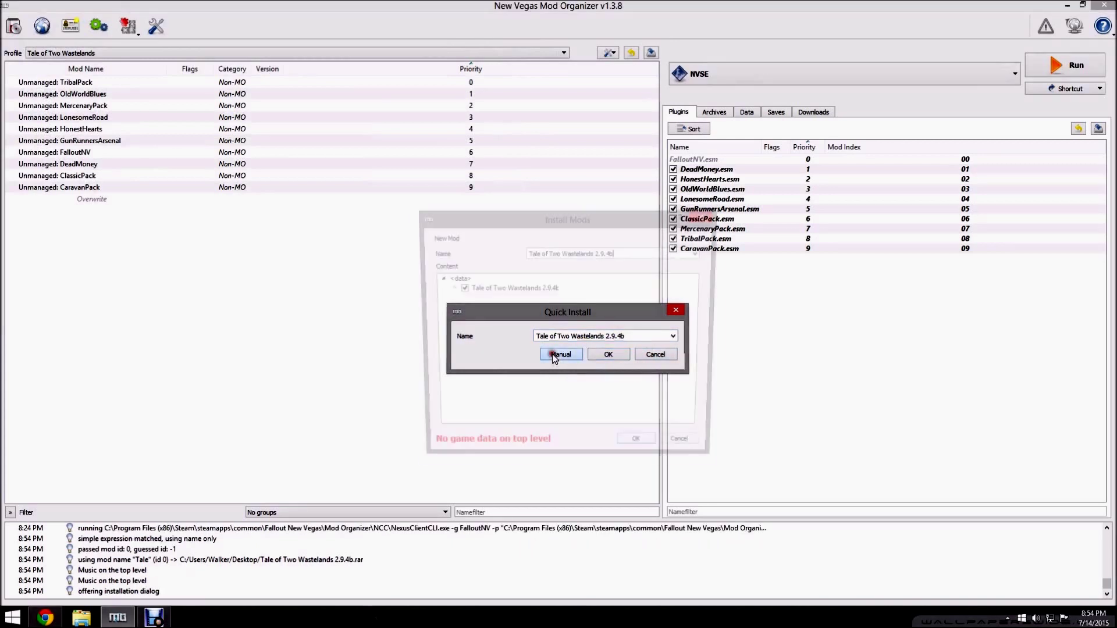
left_click(447, 289)
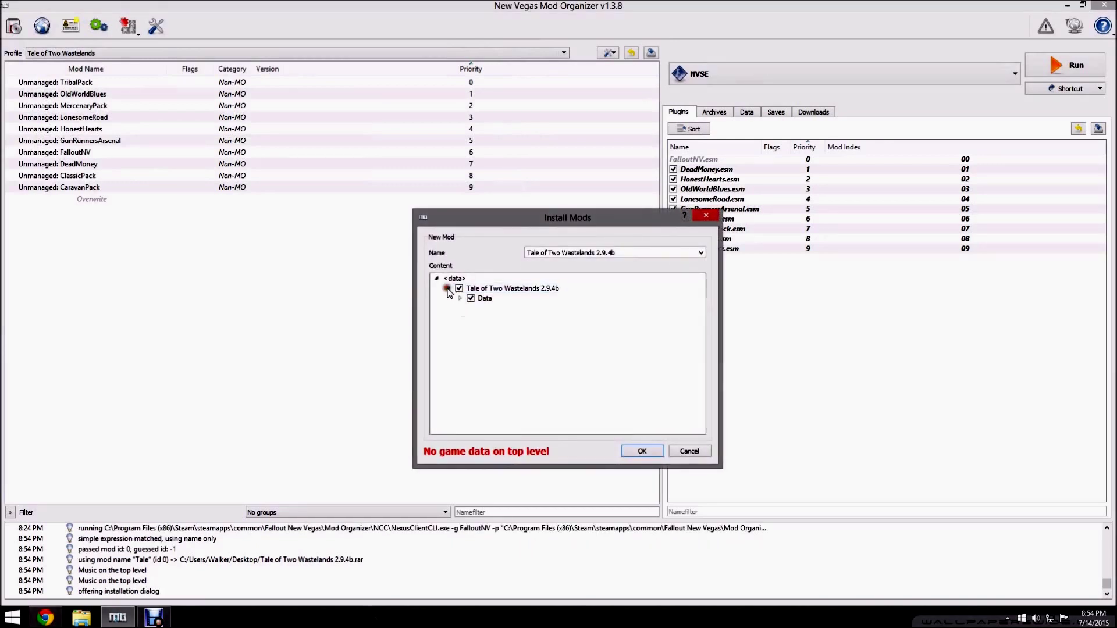
right_click(492, 302)
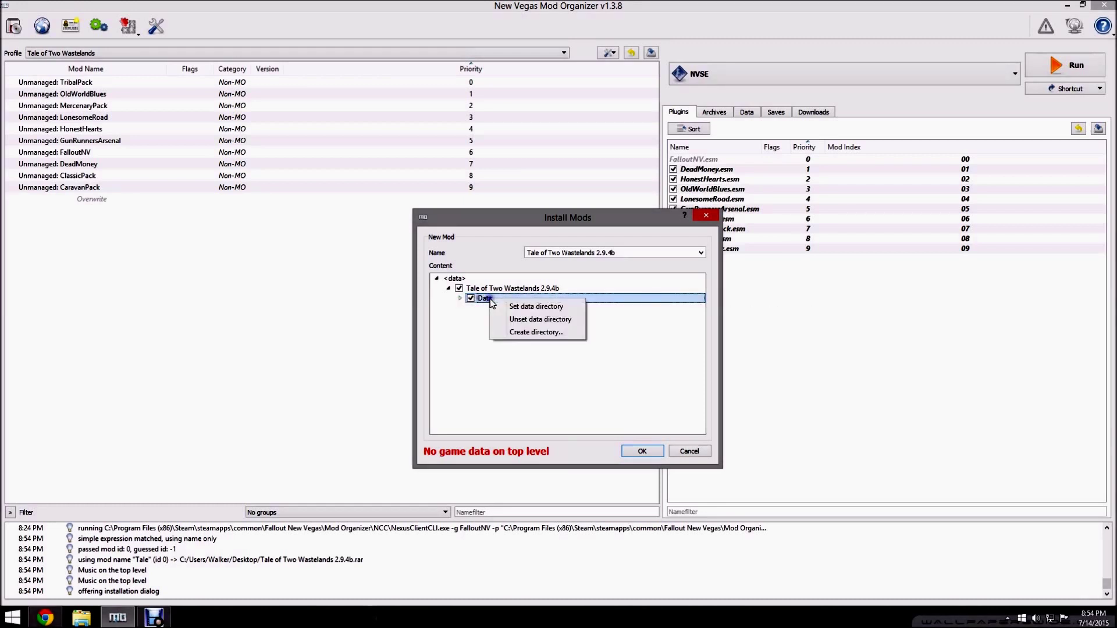
left_click(529, 309)
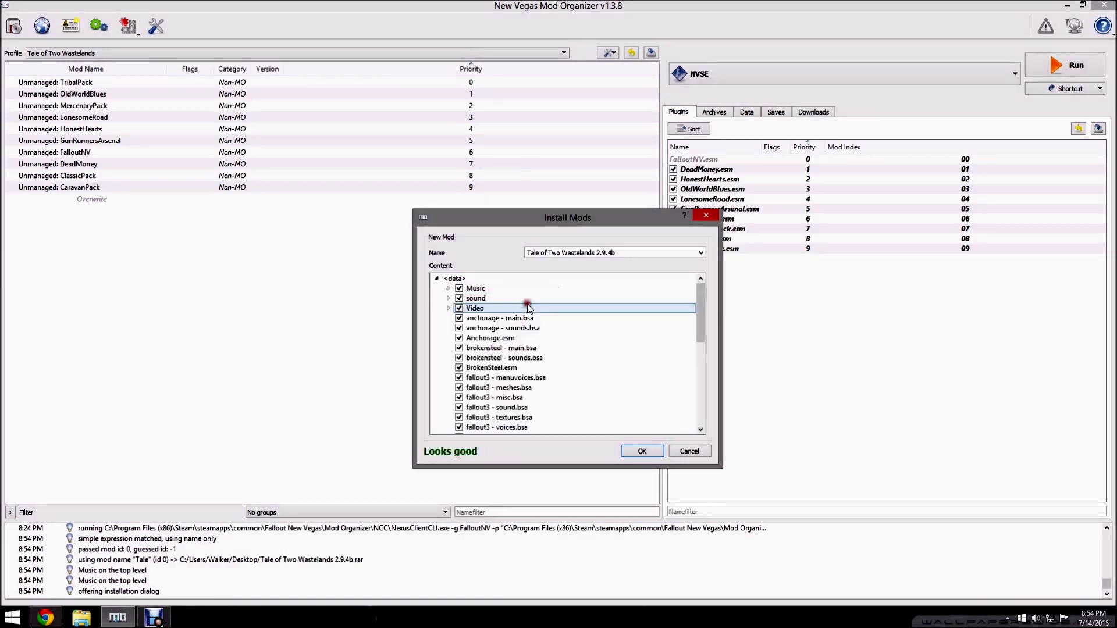
Install the mod with all its listed contents and enable Tale of Two Wastelands 2.9.4b in the mod list
scroll(530, 308, "down", 5)
scroll(547, 361, "up", 5)
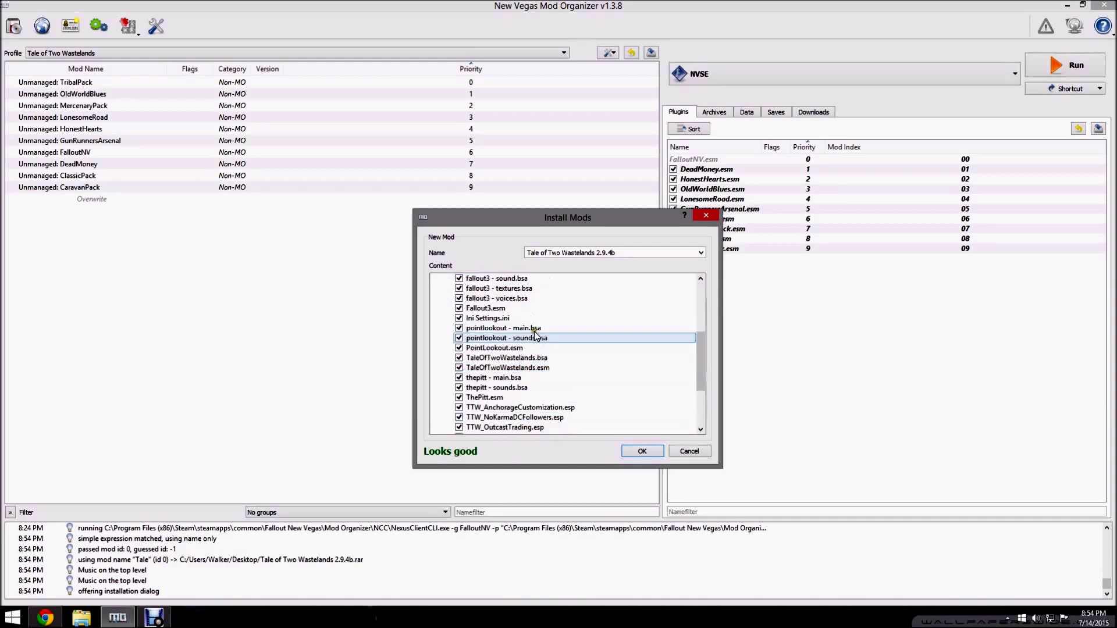
left_click(638, 454)
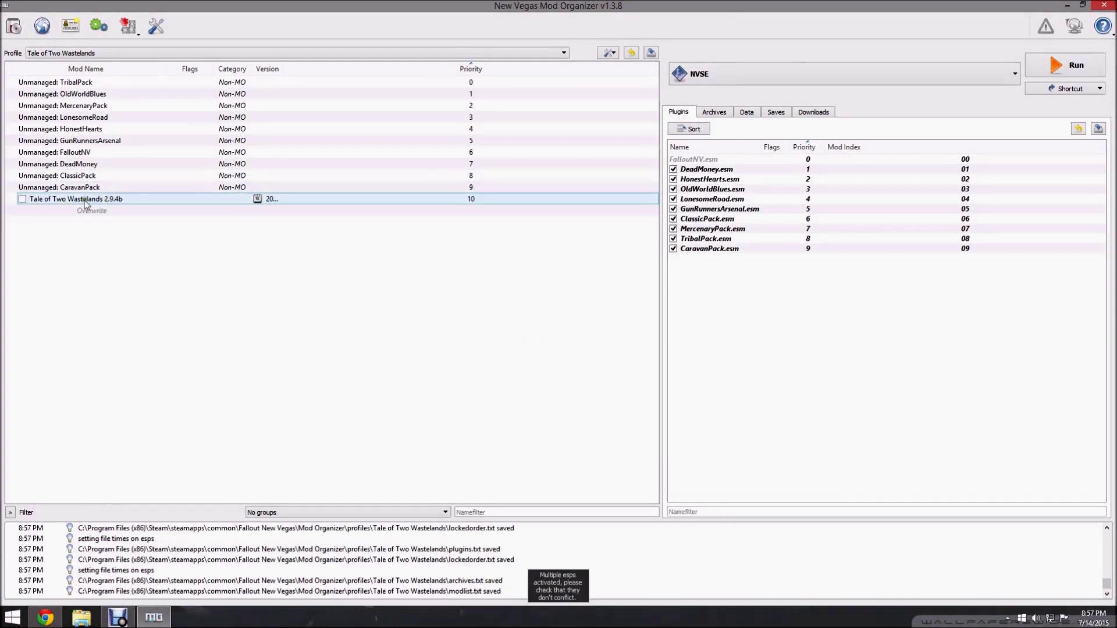
left_click(23, 199)
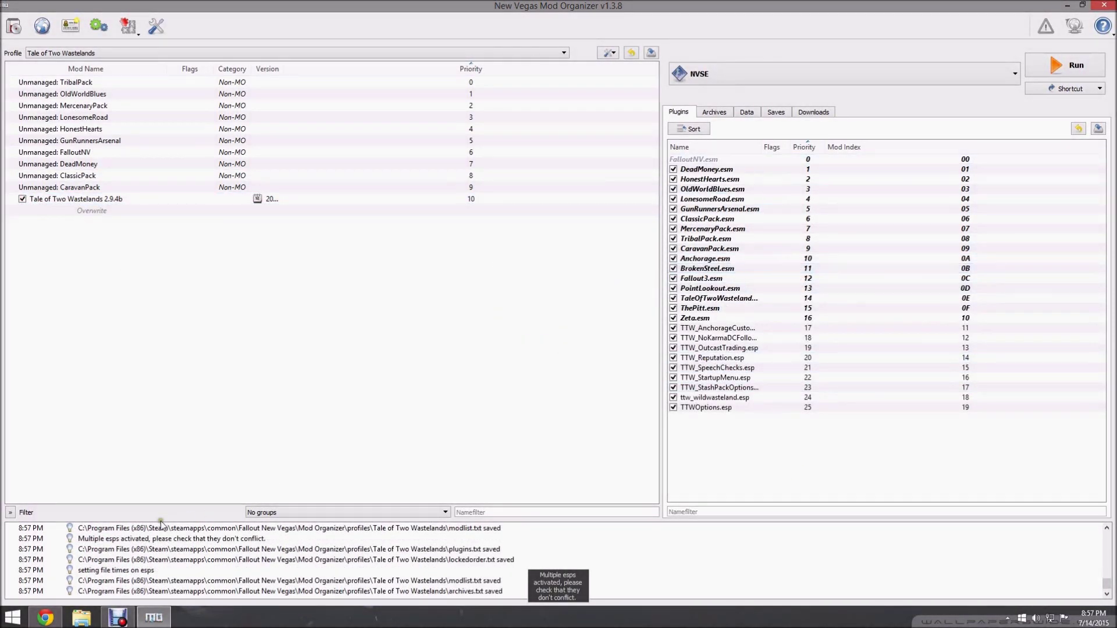
Switch to Chrome and download the main file of The Mod Configuration Menu from Nexus Mods through the mod manager
left_click(46, 618)
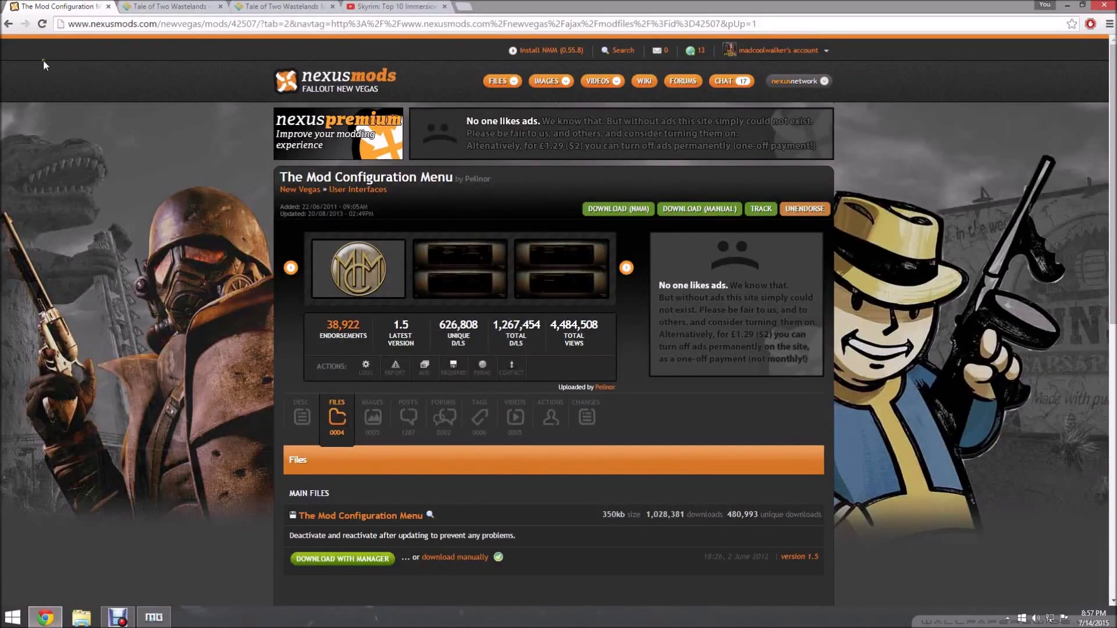
scroll(364, 195, "down", 2)
scroll(258, 265, "up", 2)
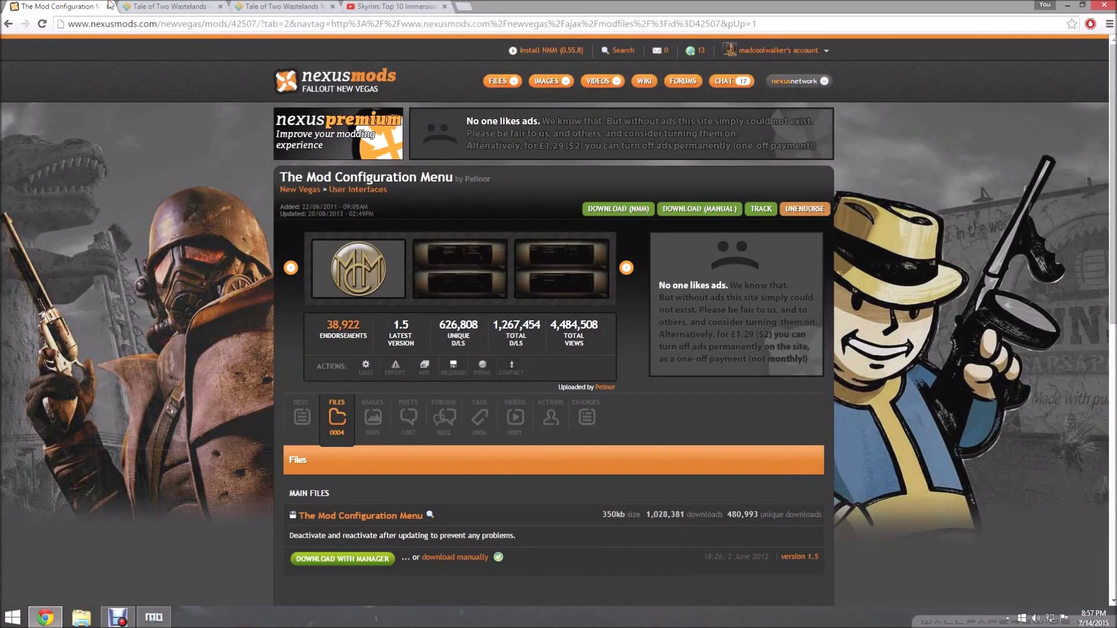
scroll(225, 266, "down", 2)
scroll(406, 371, "down", 1)
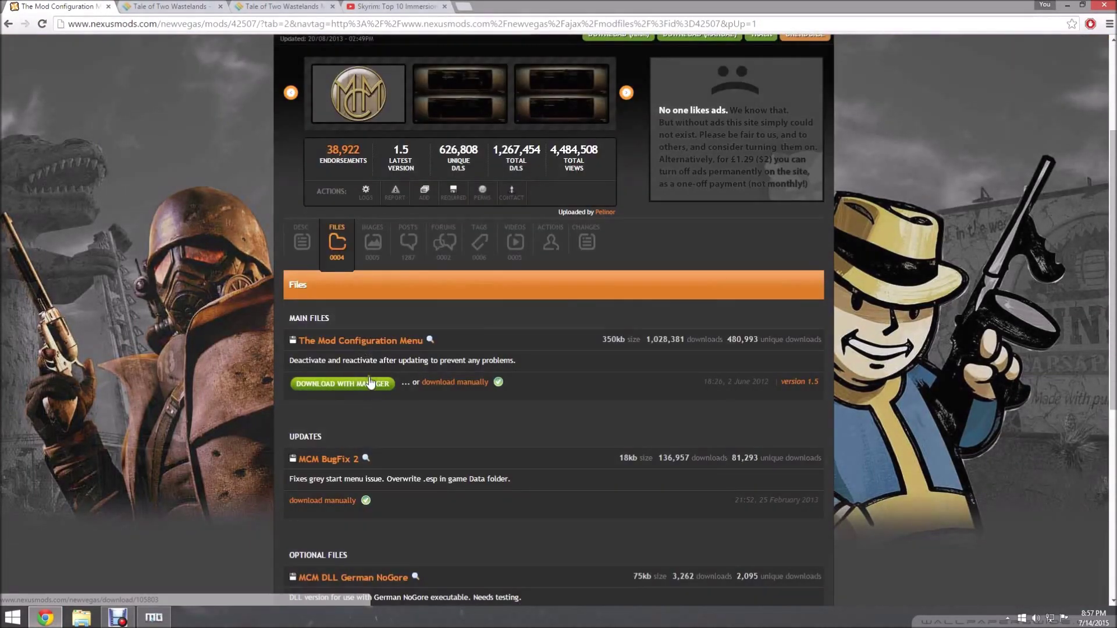
left_click(369, 384)
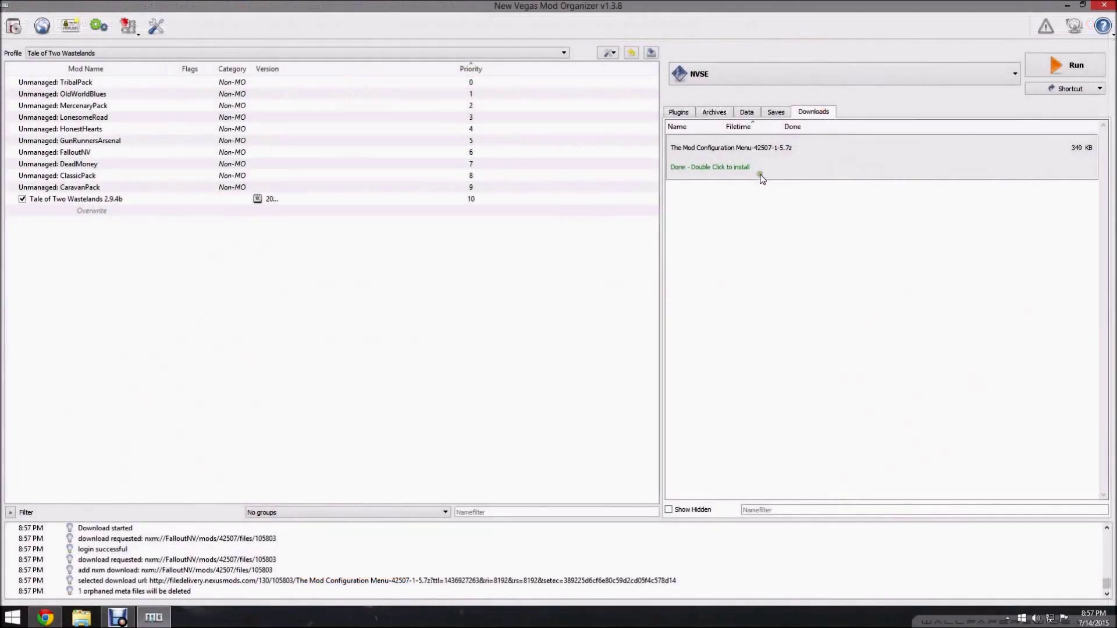
Install the downloaded The Mod Configuration Menu archive and enable it in the mod list
double_click(762, 178)
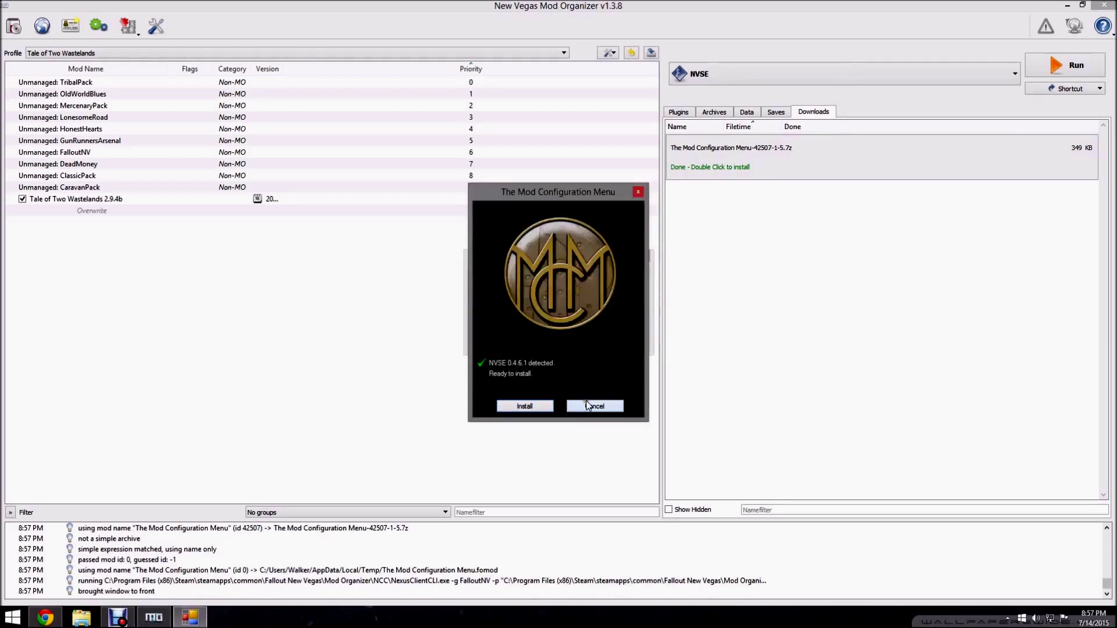
left_click(539, 408)
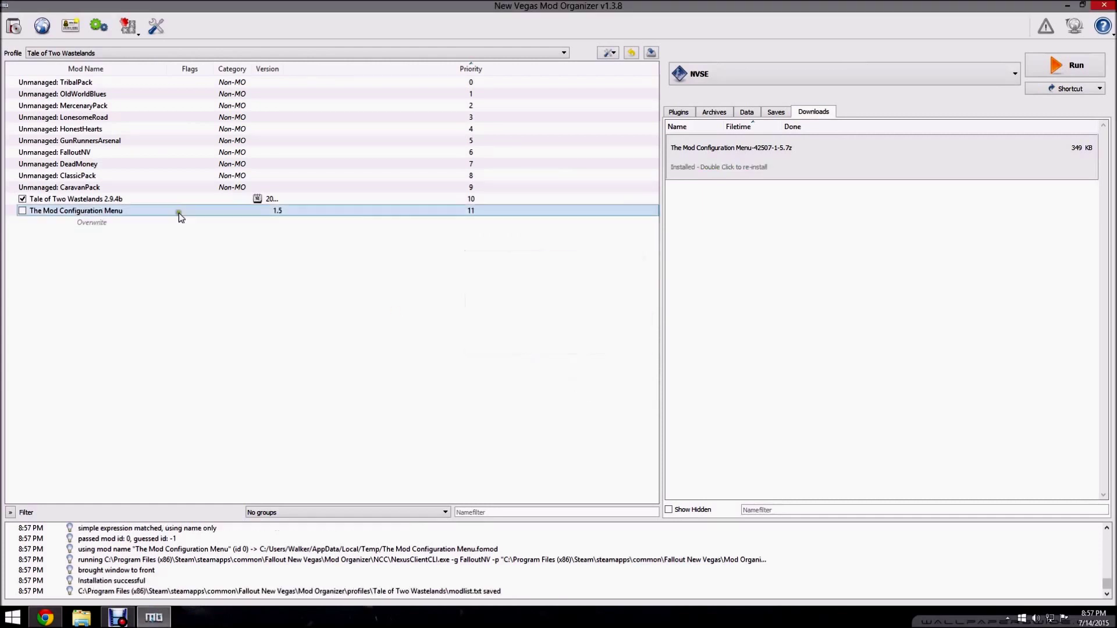
left_click(22, 211)
Run LOOT as the selected executable, sort the plugins, and apply the sorted load order
left_click(687, 116)
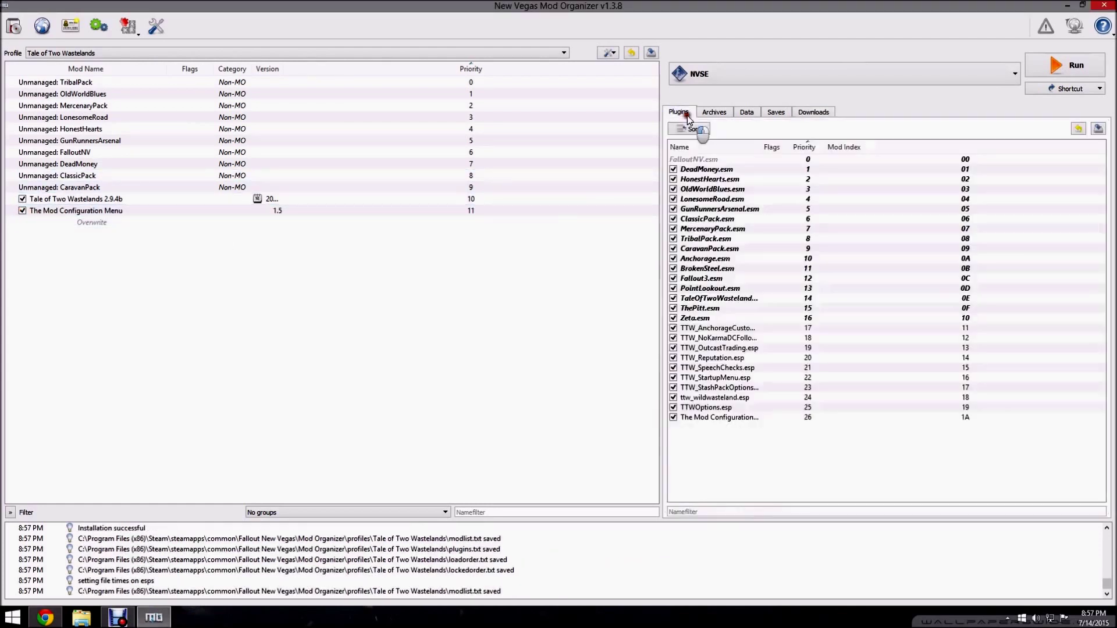
left_click(858, 73)
left_click(748, 194)
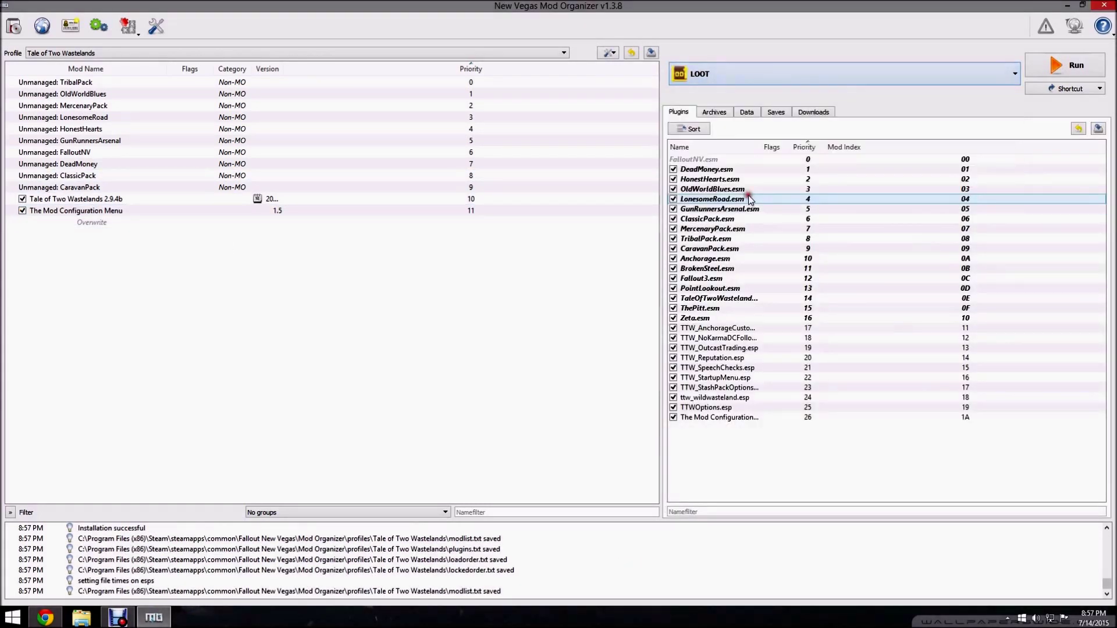
left_click(1061, 67)
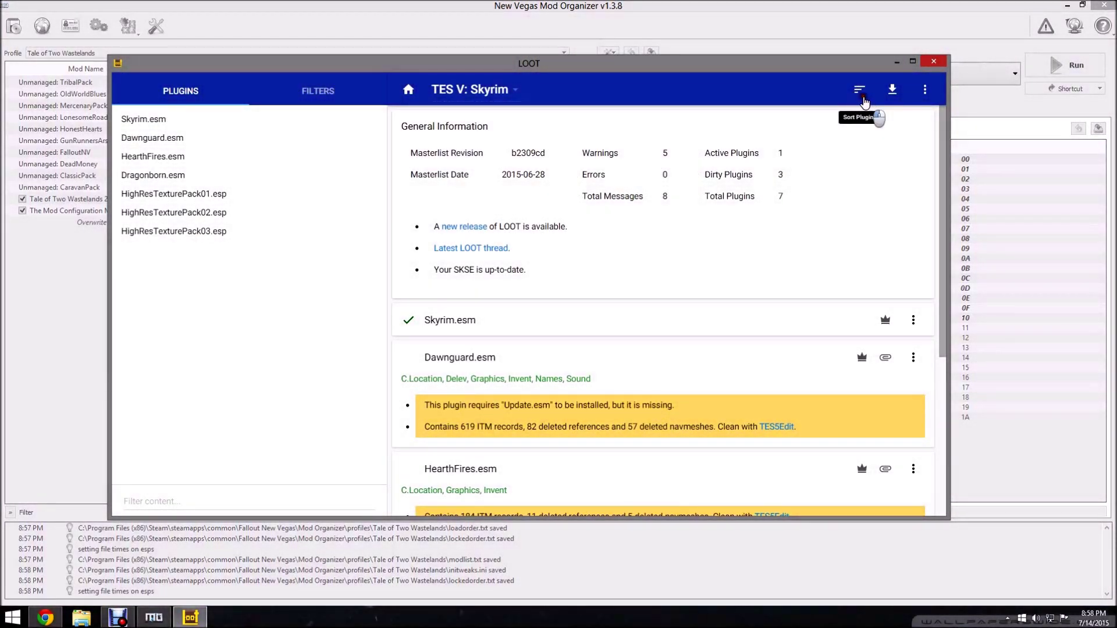
left_click(865, 102)
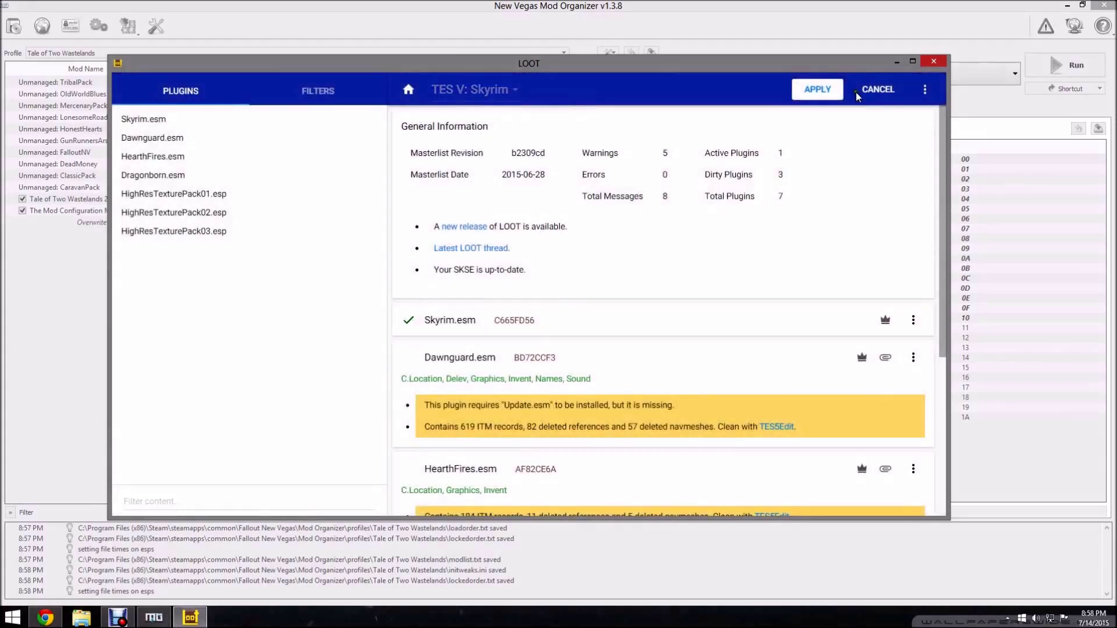
left_click(822, 95)
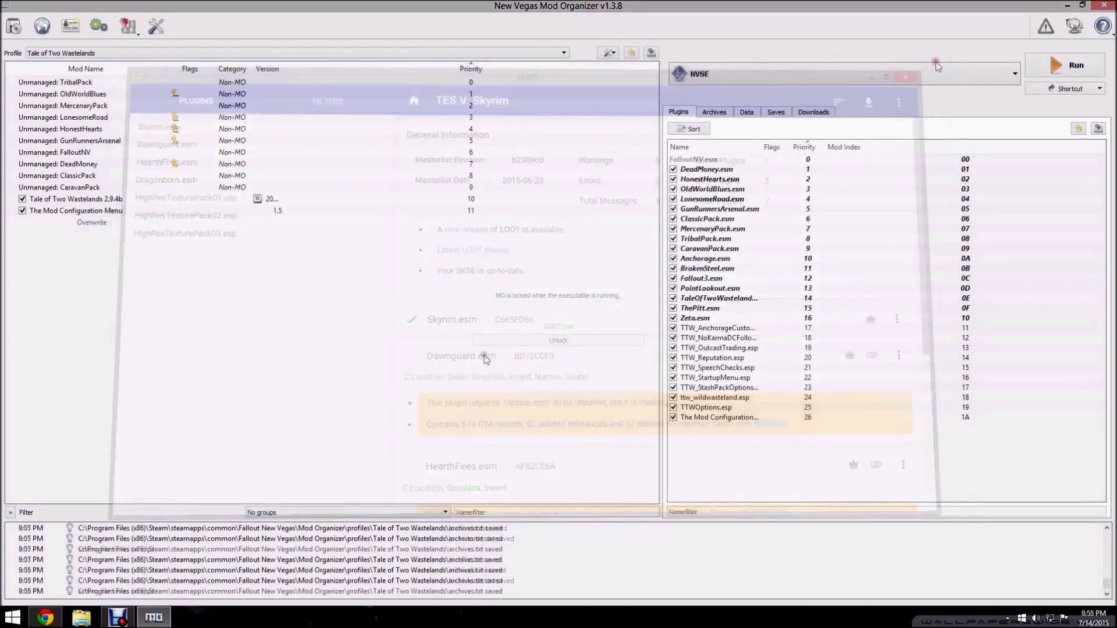
Enable every unchecked archive of Tale of Two Wastelands 2.9.4b, covering brokensteel, fallout3, pointlookout, thepitt, anchorage and zeta
left_click(738, 113)
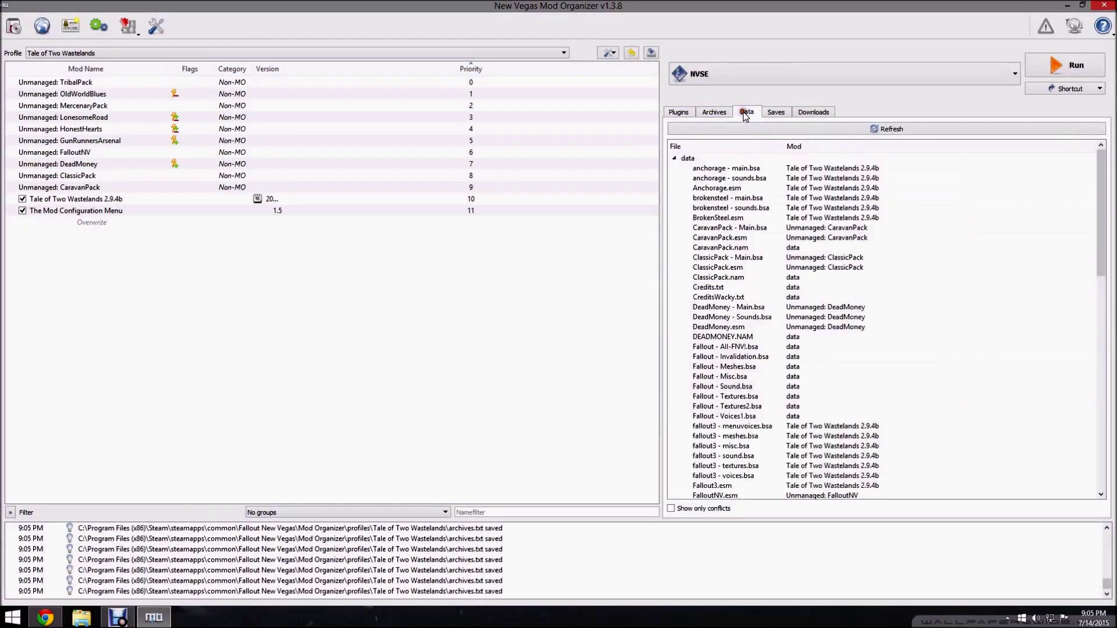
left_click(722, 112)
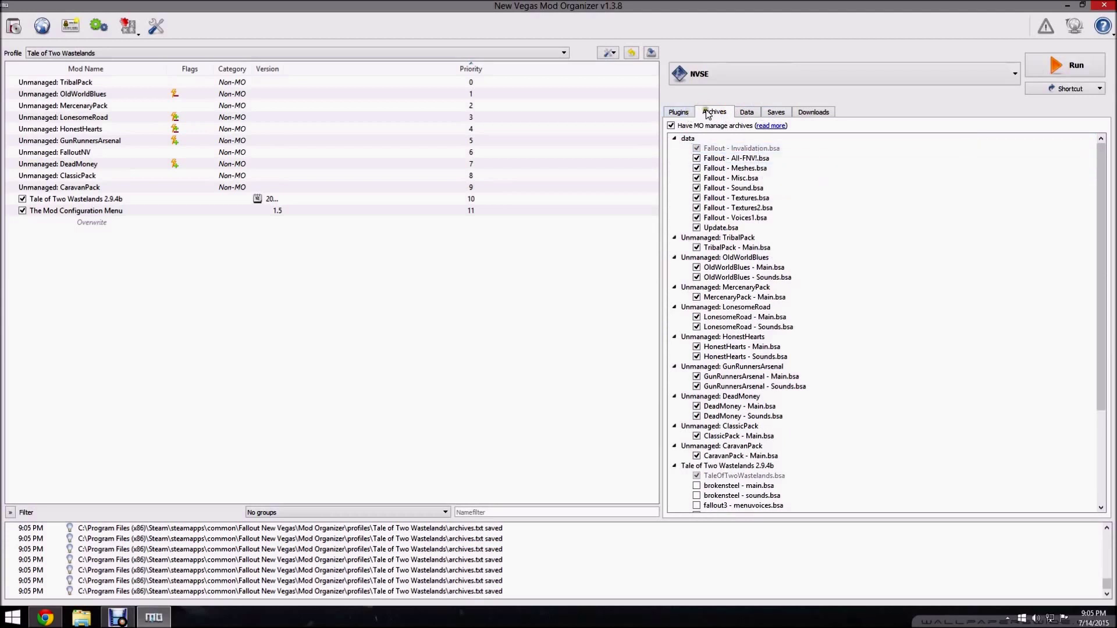
scroll(910, 239, "down", 4)
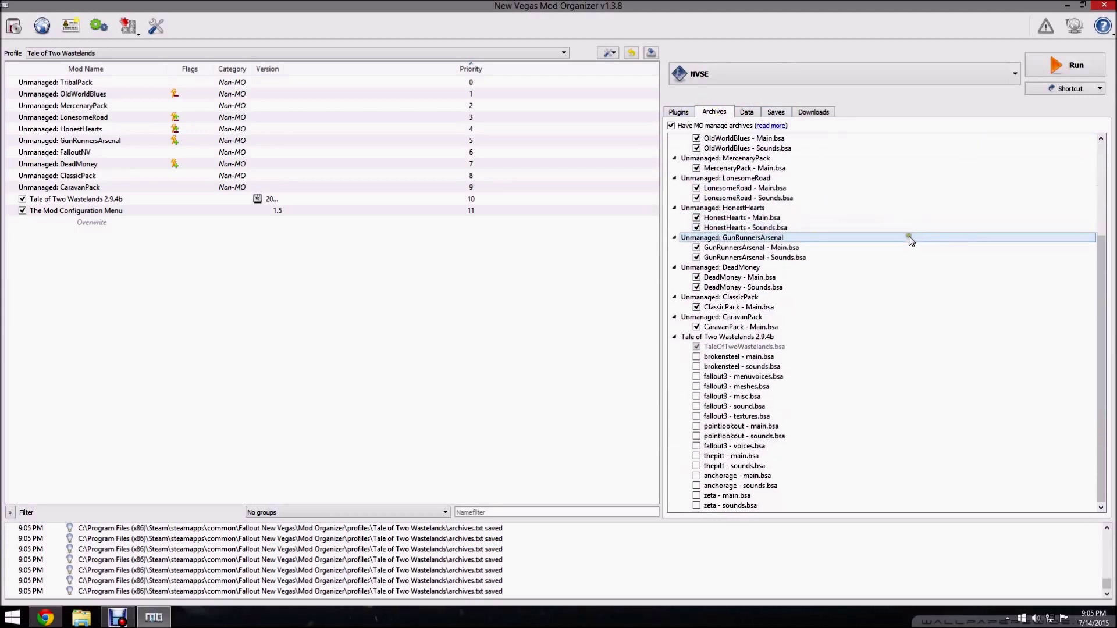
left_click(696, 357)
left_click(696, 367)
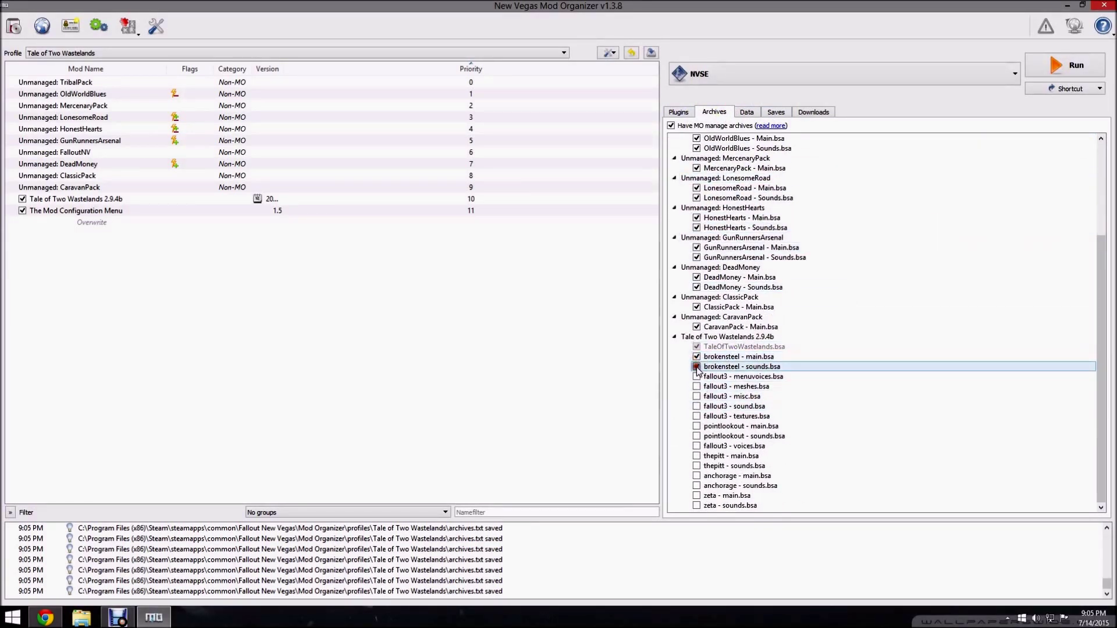
left_click(696, 376)
left_click(696, 386)
left_click(697, 396)
left_click(697, 406)
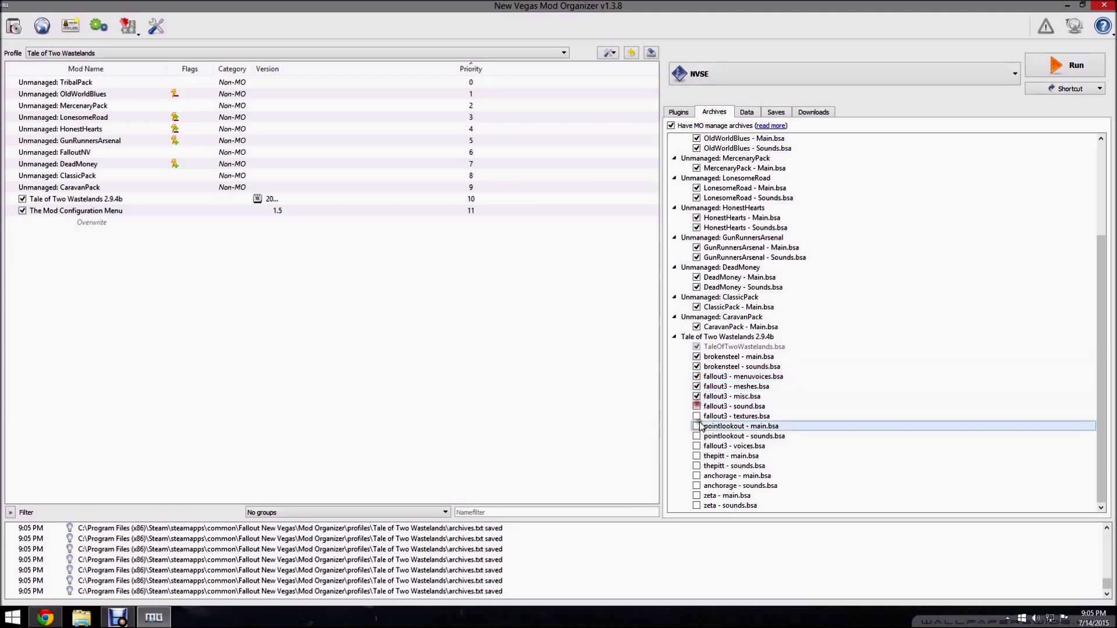
left_click(696, 416)
left_click(697, 426)
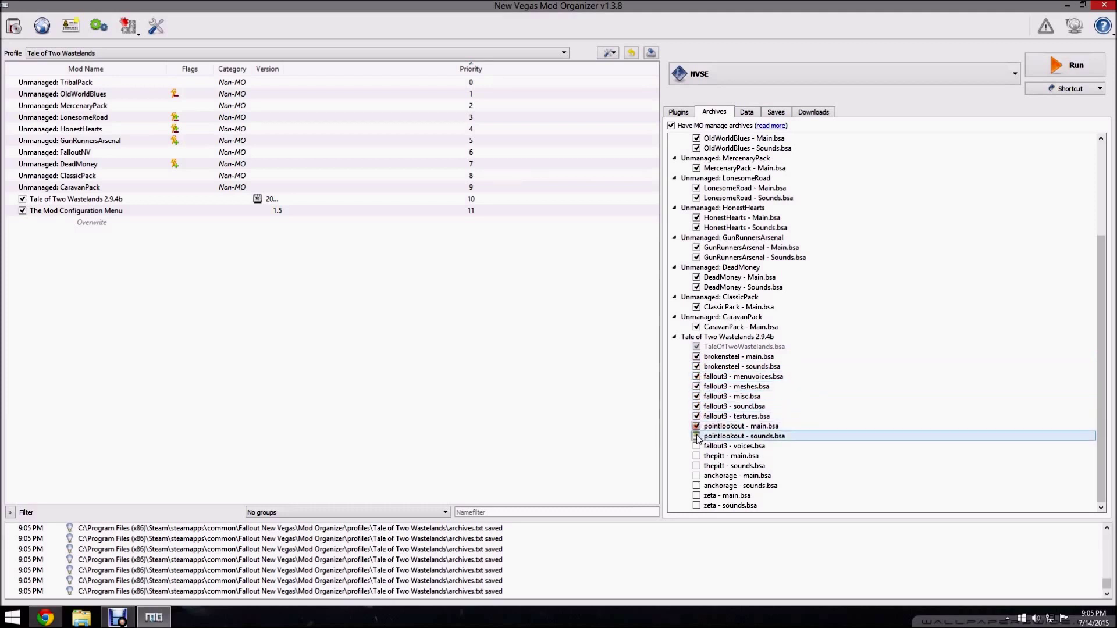
left_click(697, 436)
left_click(697, 445)
left_click(696, 455)
left_click(697, 465)
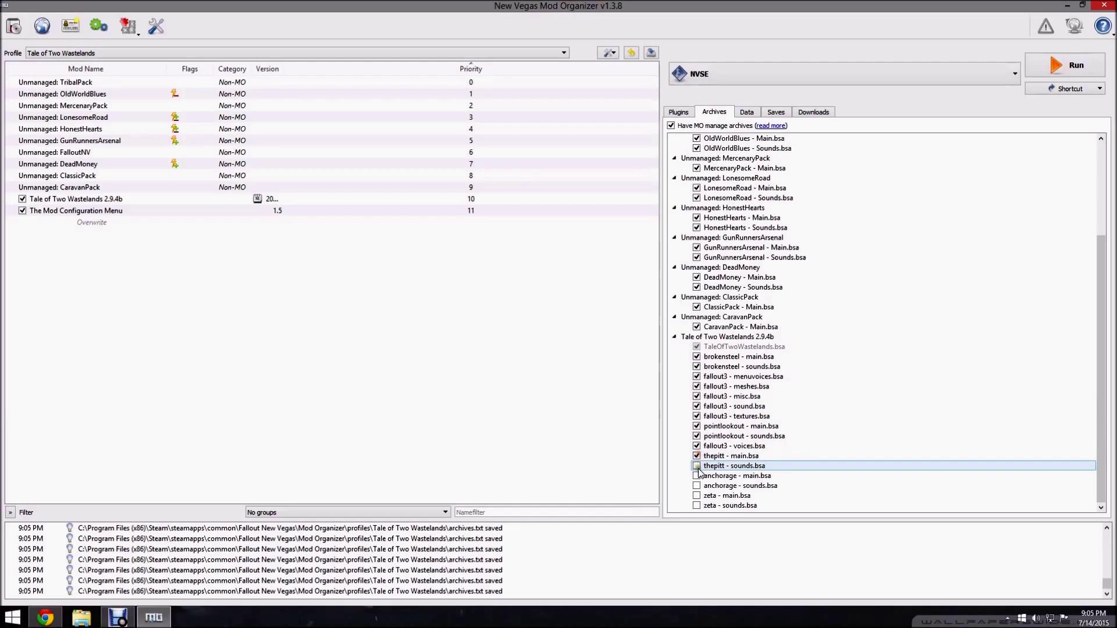
left_click(697, 475)
left_click(696, 485)
left_click(697, 495)
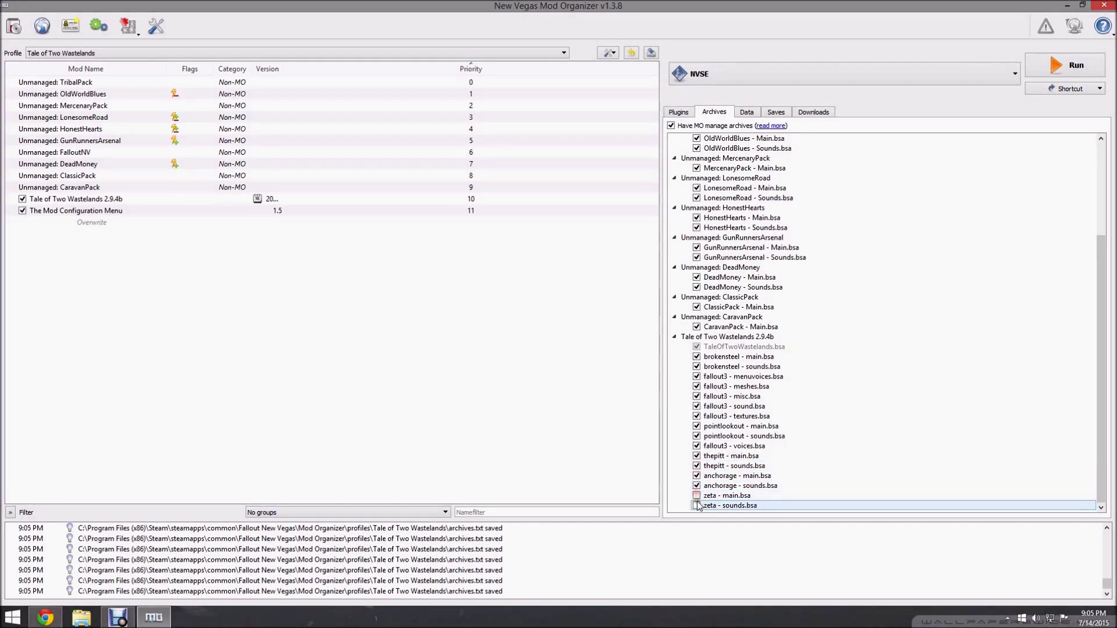
left_click(696, 505)
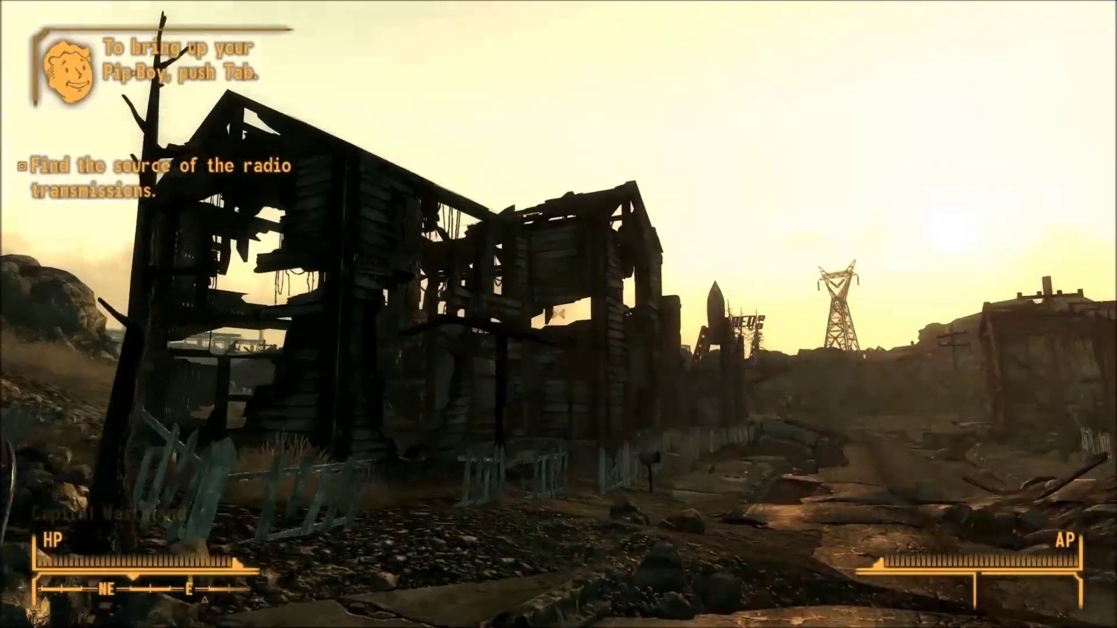
key("w")
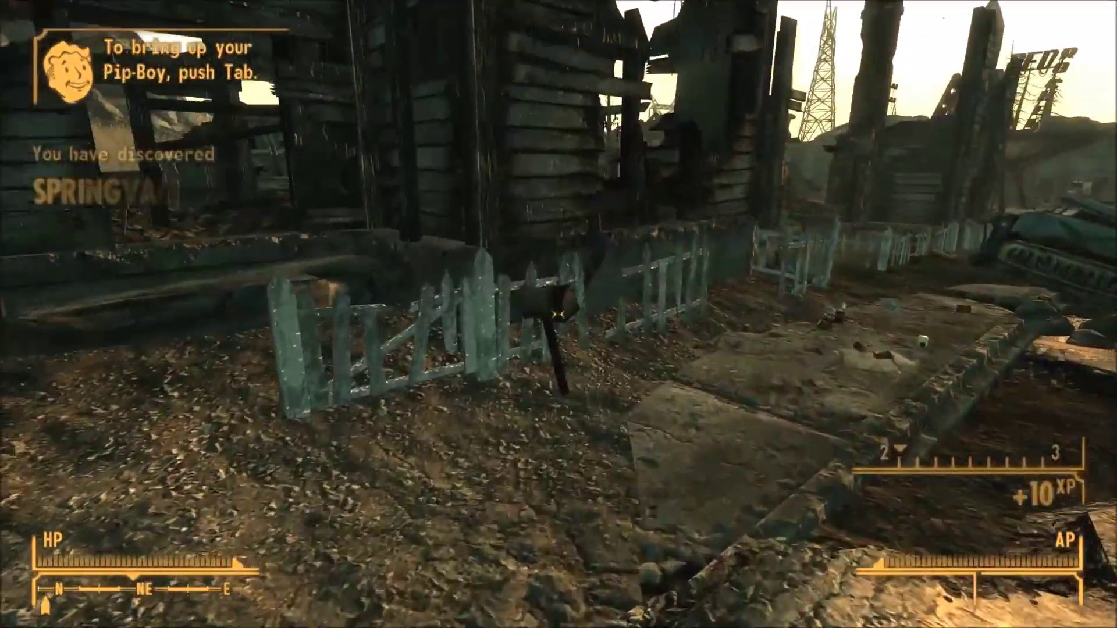
key("e")
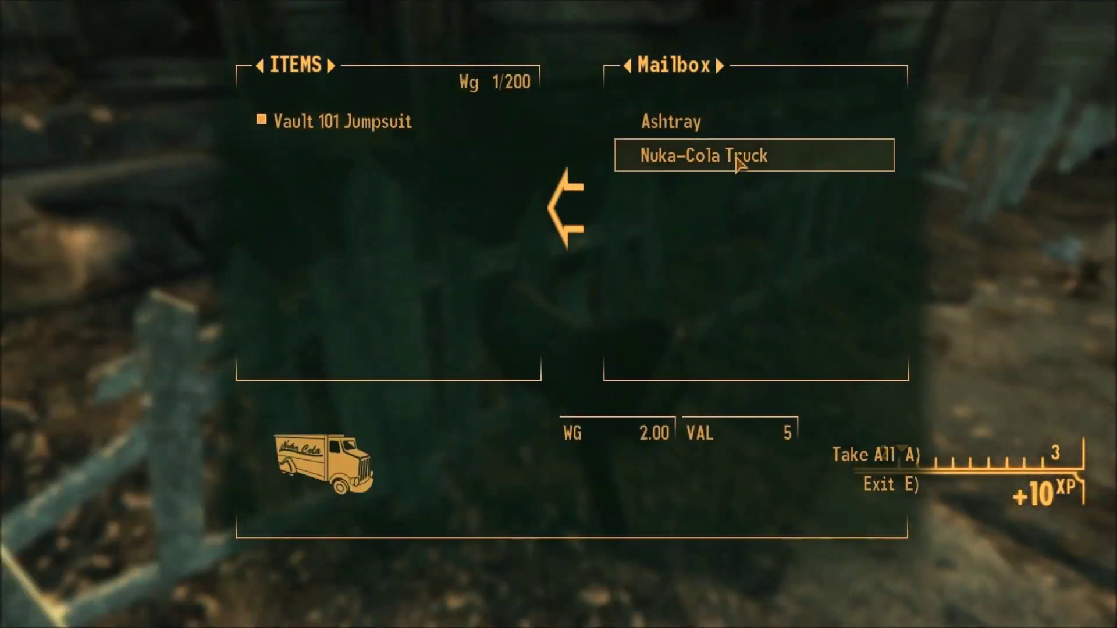
left_click(734, 160)
left_click(734, 136)
key("e")
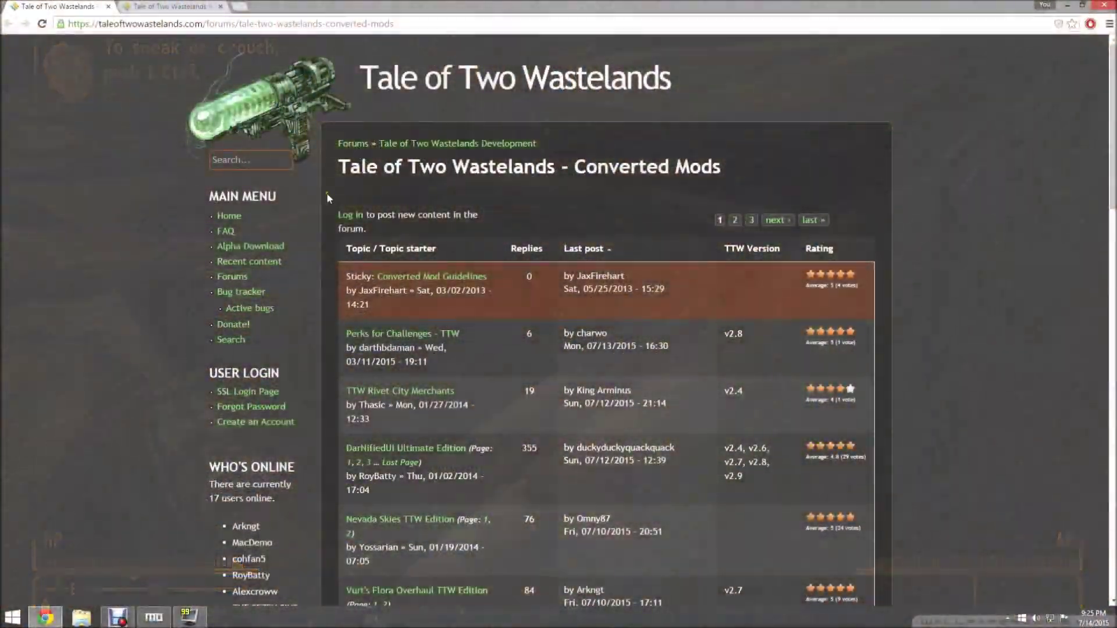
Examine the topics and supported TTW versions in the Tale of Two Wastelands Converted Mods forum
scroll(495, 280, "down", 2)
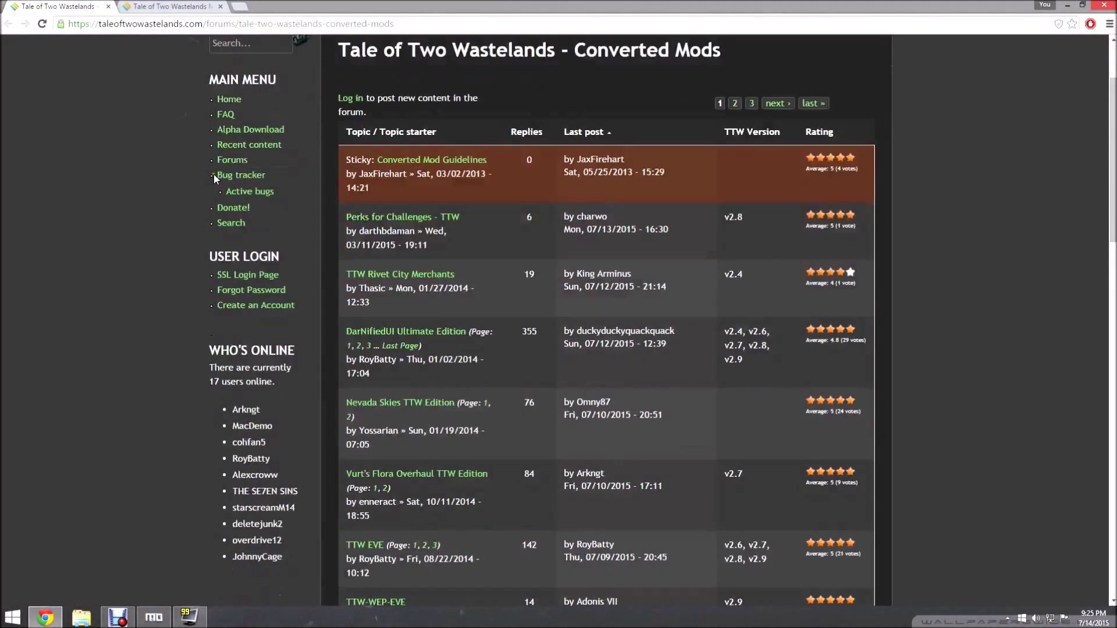
scroll(581, 302, "up", 2)
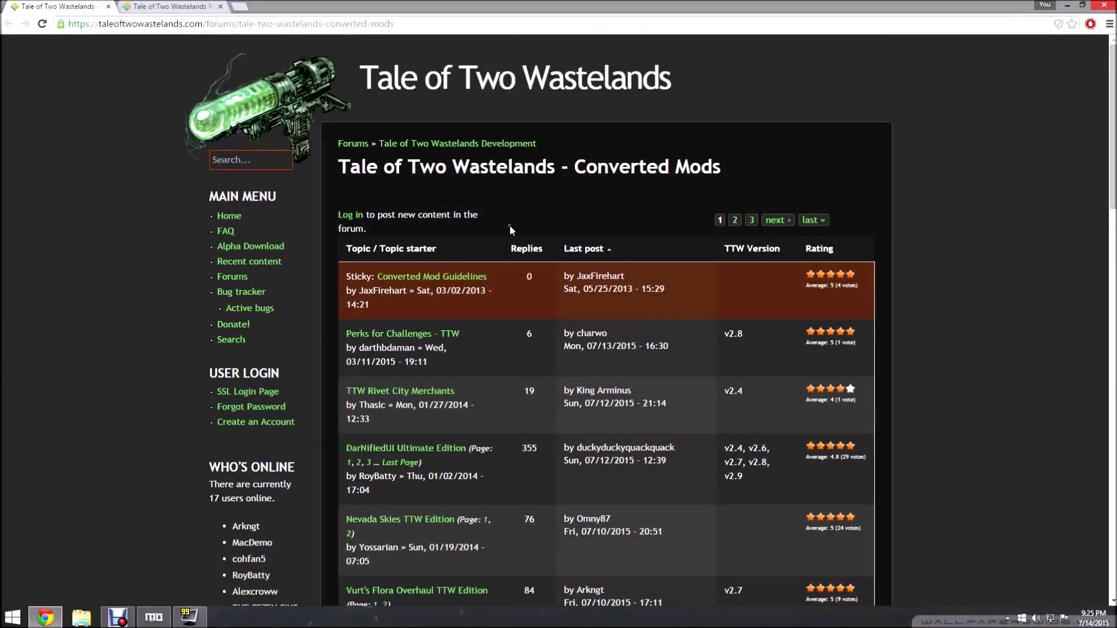
scroll(510, 229, "down", 2)
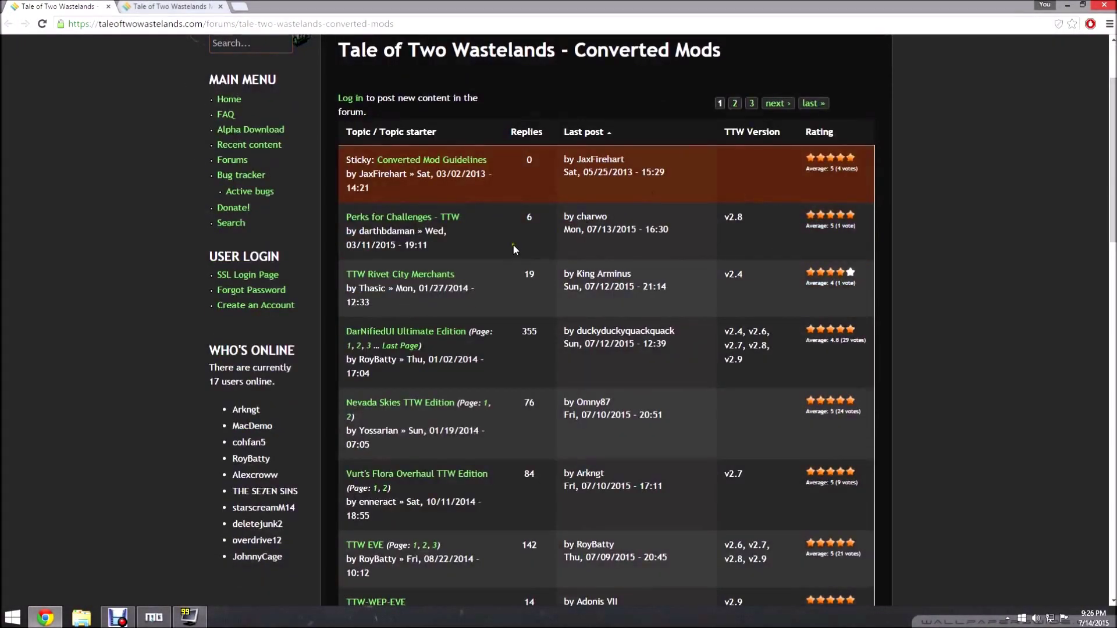
scroll(407, 162, "up", 2)
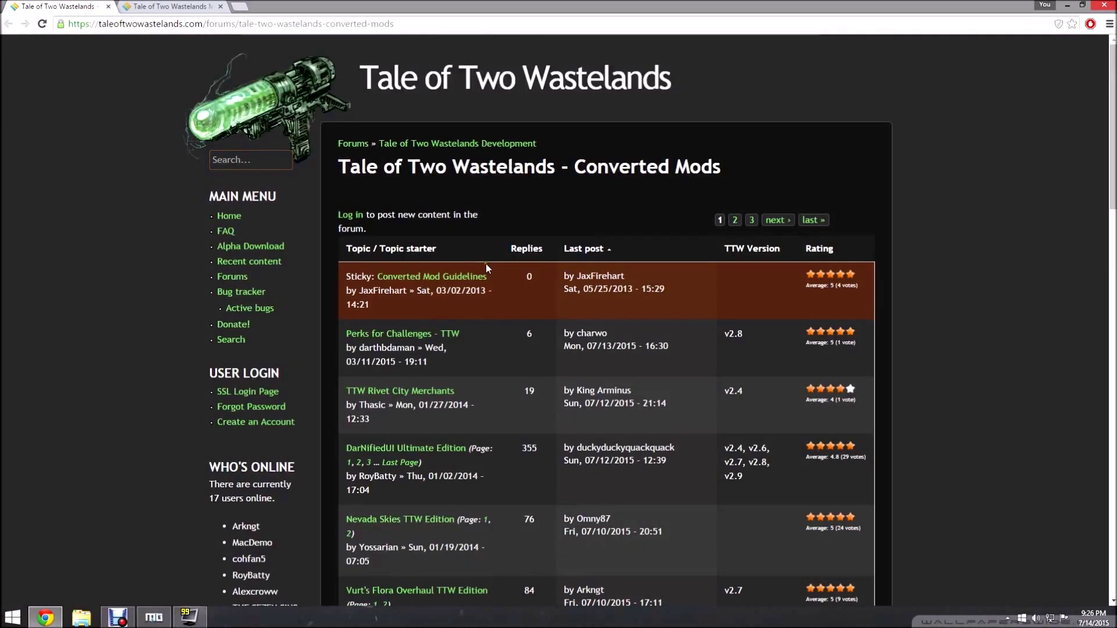
left_click_drag(727, 167, 358, 186)
left_click(357, 186)
scroll(536, 274, "down", 4)
scroll(651, 317, "up", 4)
scroll(437, 298, "down", 3)
scroll(576, 163, "up", 3)
Look through the Tale of Two Wastelands Mod Releases topics and return to browse the Converted Mods list
left_click(147, 6)
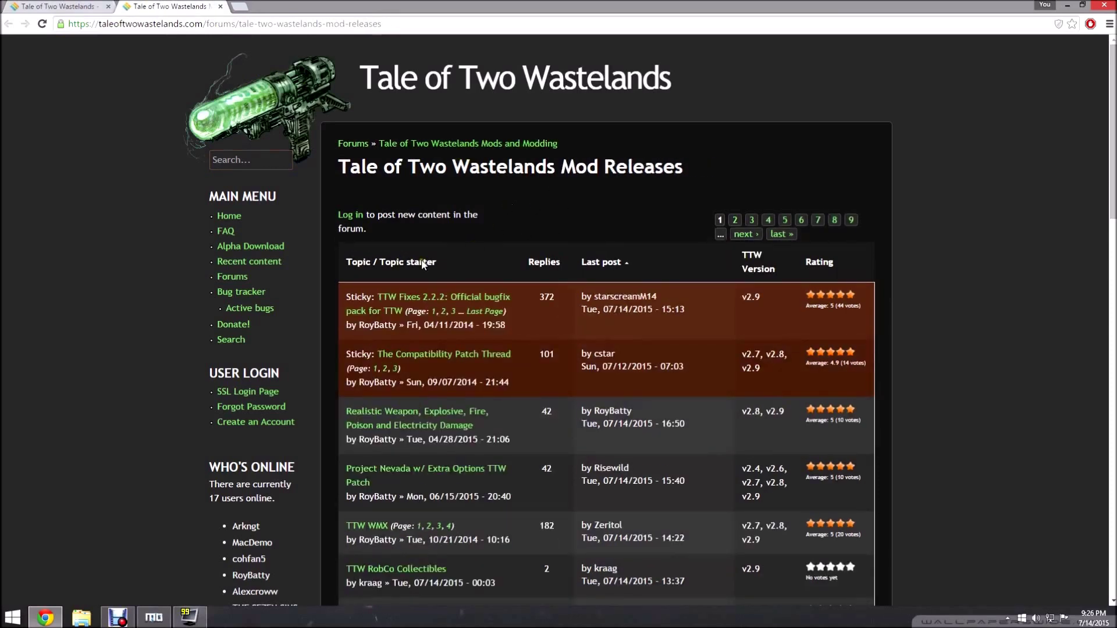
scroll(452, 410, "down", 3)
scroll(434, 415, "up", 3)
scroll(462, 196, "down", 4)
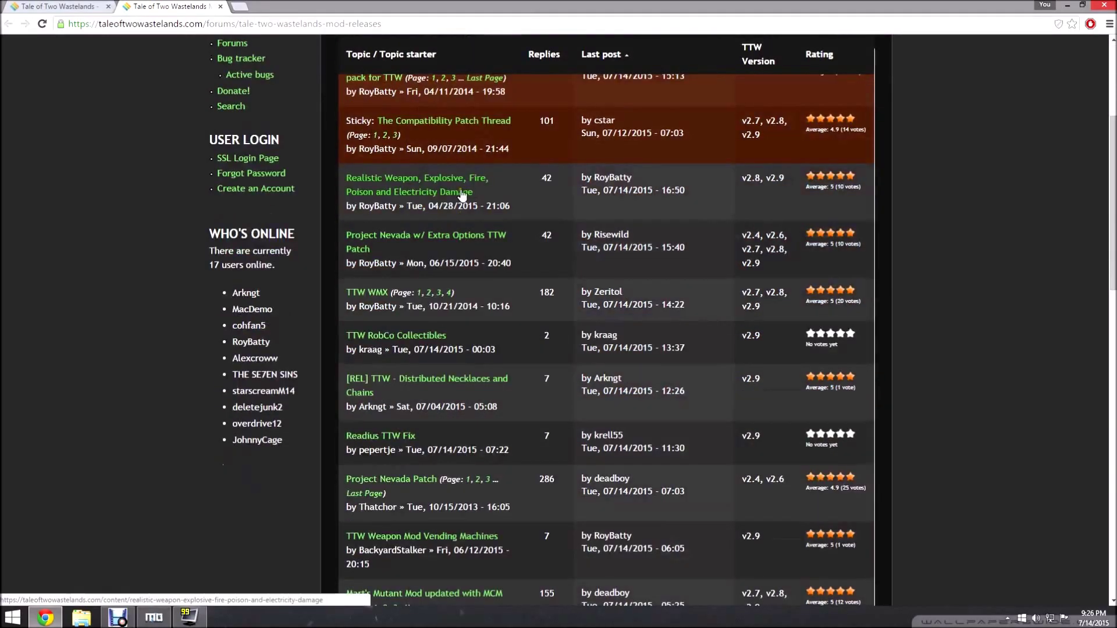
left_click(58, 6)
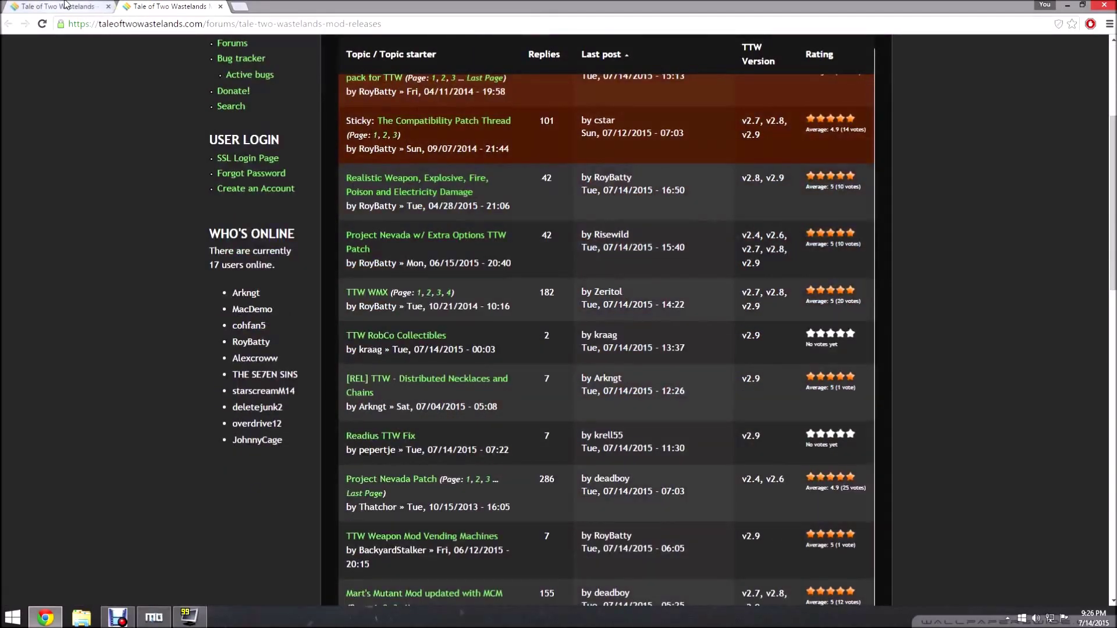
scroll(393, 316, "down", 3)
scroll(392, 316, "down", 1)
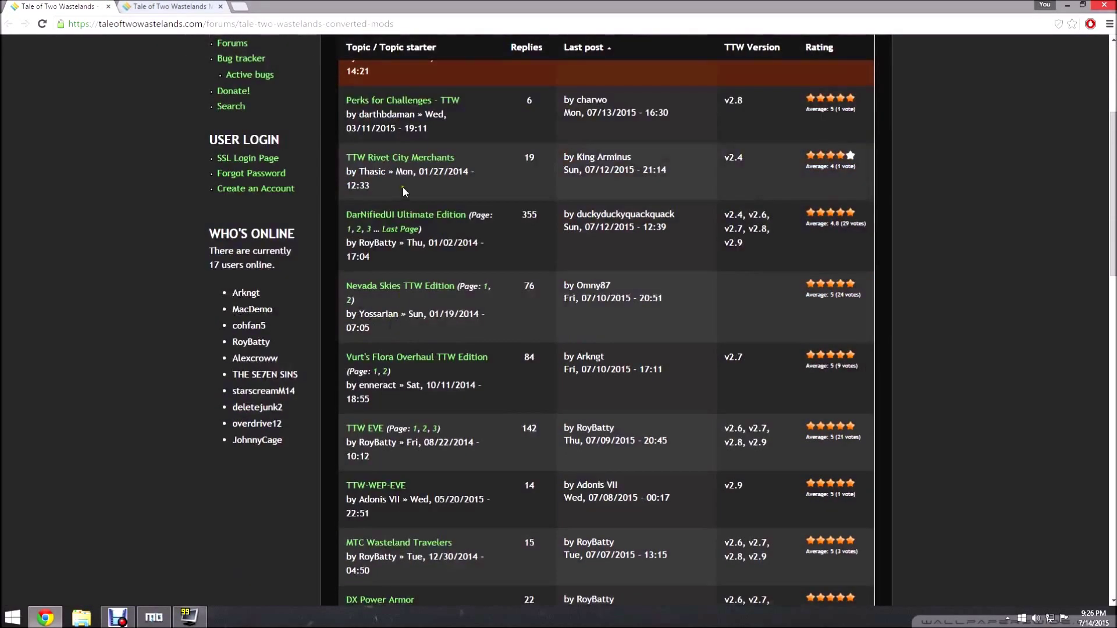
scroll(391, 370, "down", 2)
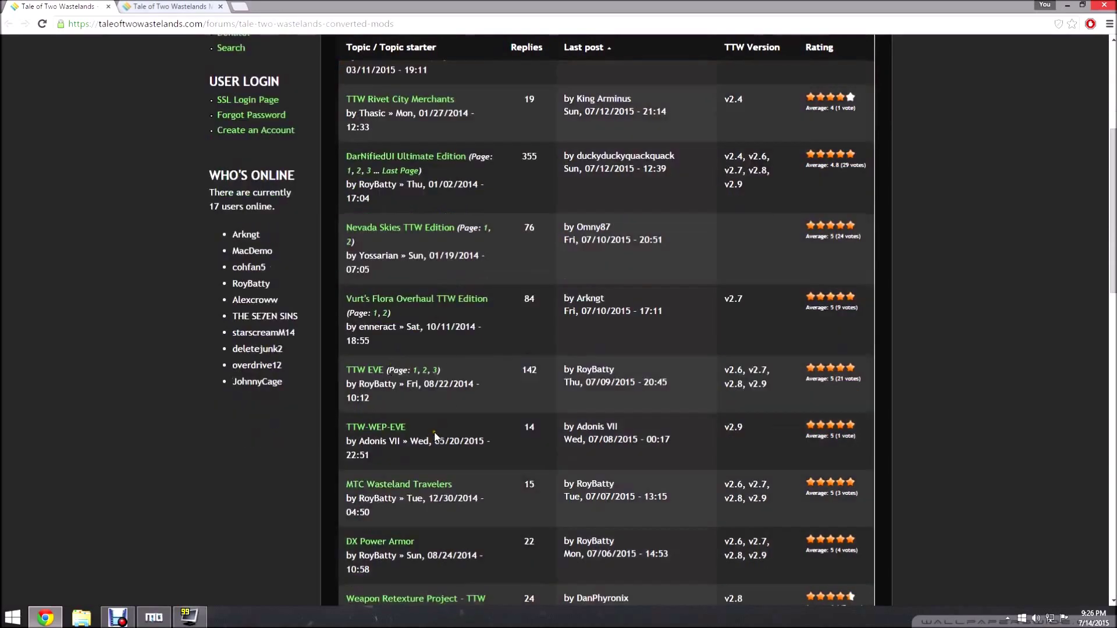
scroll(428, 382, "up", 6)
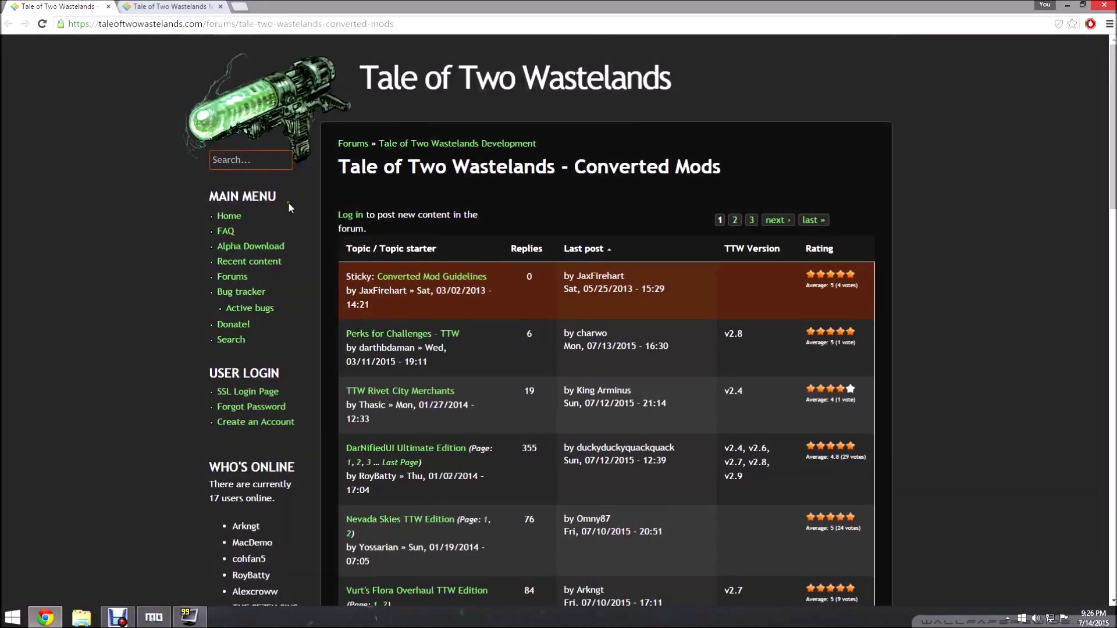